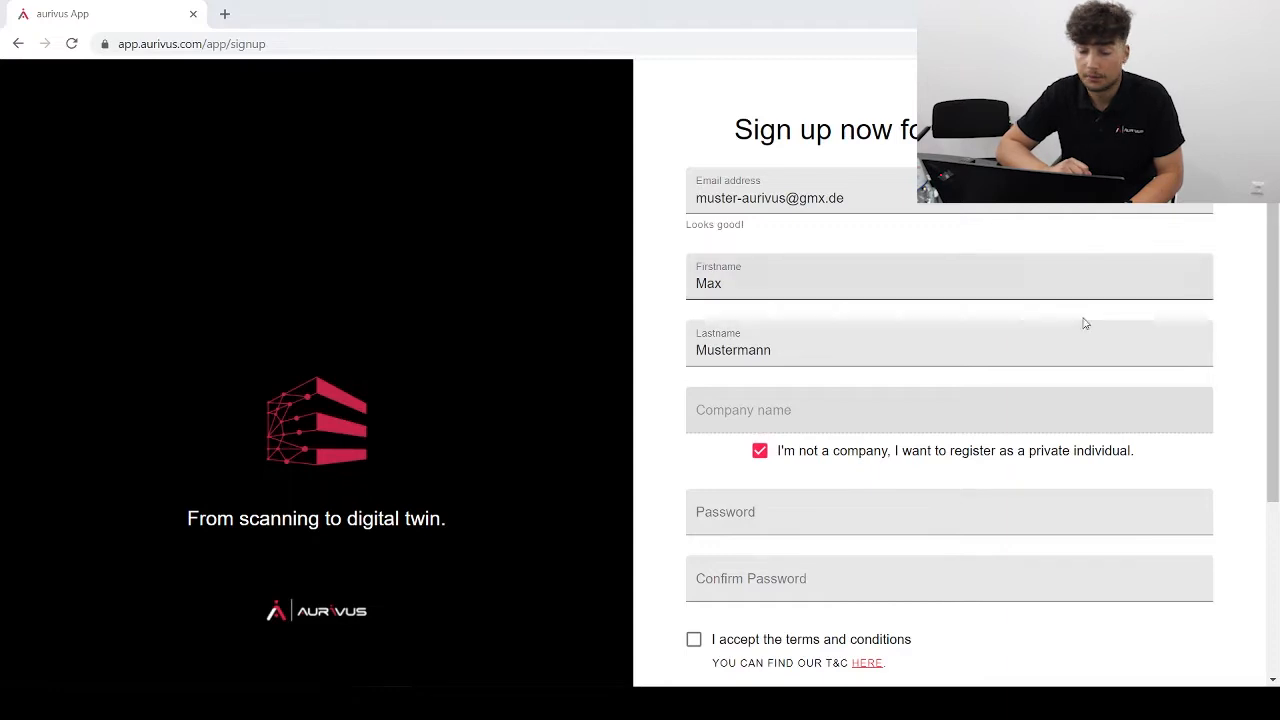
Enter the account password and repeat it in the confirmation field of the sign-up form
{"action": "left_click", "coordinate": [838, 505]}
{"action": "key", "text": "ctrl+v"}
{"action": "left_click", "coordinate": [820, 565]}
{"action": "key", "text": "ctrl+v"}
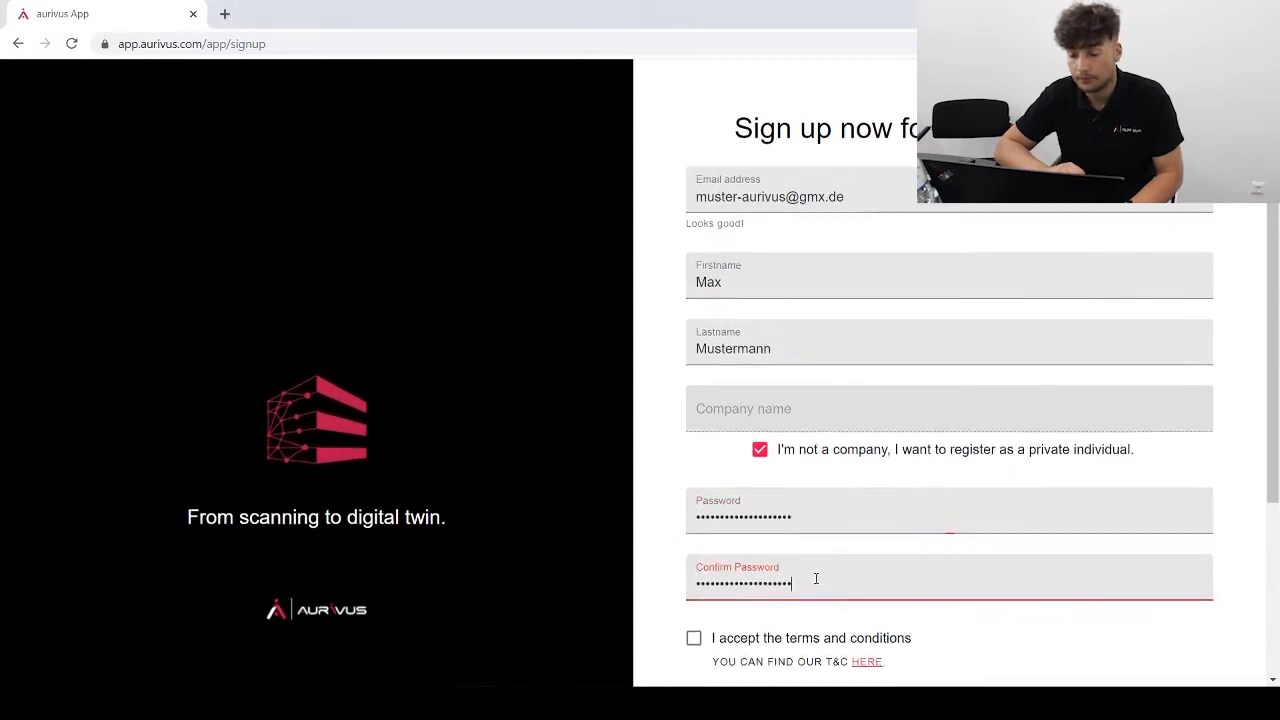
Accept the terms and conditions, complete the reCAPTCHA check and submit the registration
{"action": "scroll", "coordinate": [780, 500], "scroll_direction": "down", "scroll_amount": 3}
{"action": "left_click", "coordinate": [694, 388]}
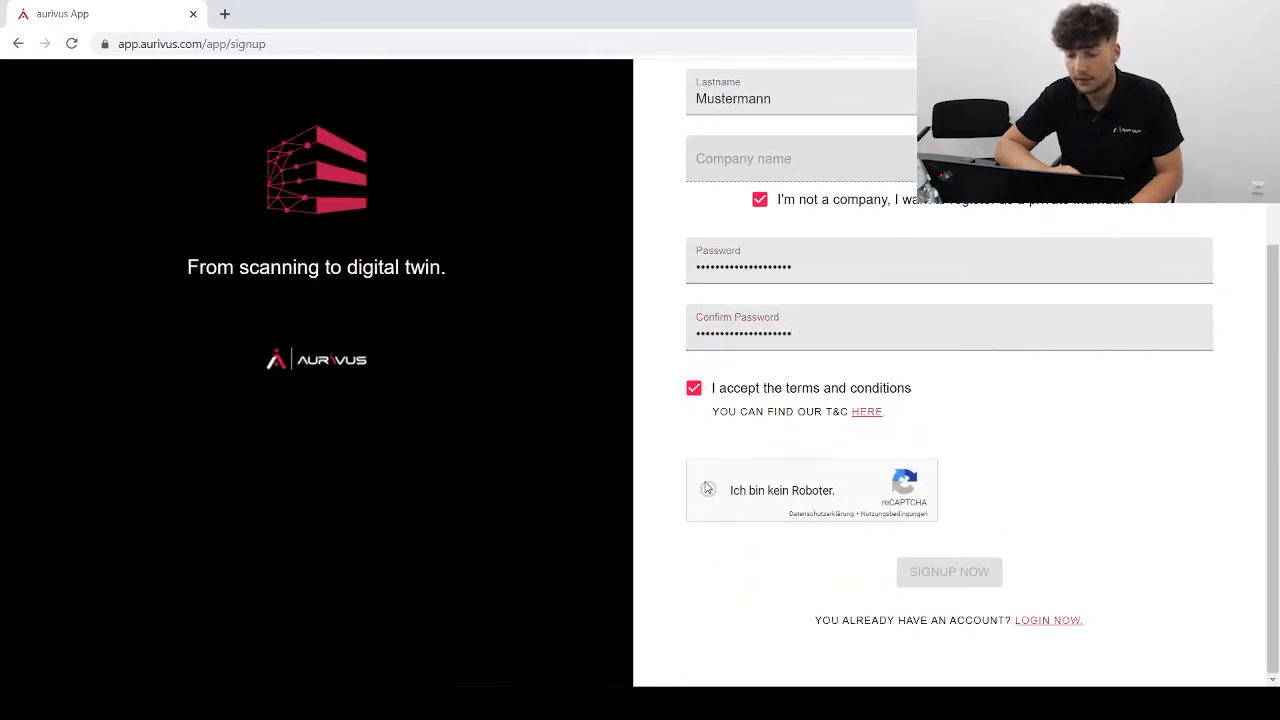
{"action": "left_click", "coordinate": [708, 489]}
{"action": "left_click", "coordinate": [630, 352]}
{"action": "left_click", "coordinate": [537, 377]}
{"action": "left_click", "coordinate": [414, 571]}
{"action": "left_click", "coordinate": [640, 656]}
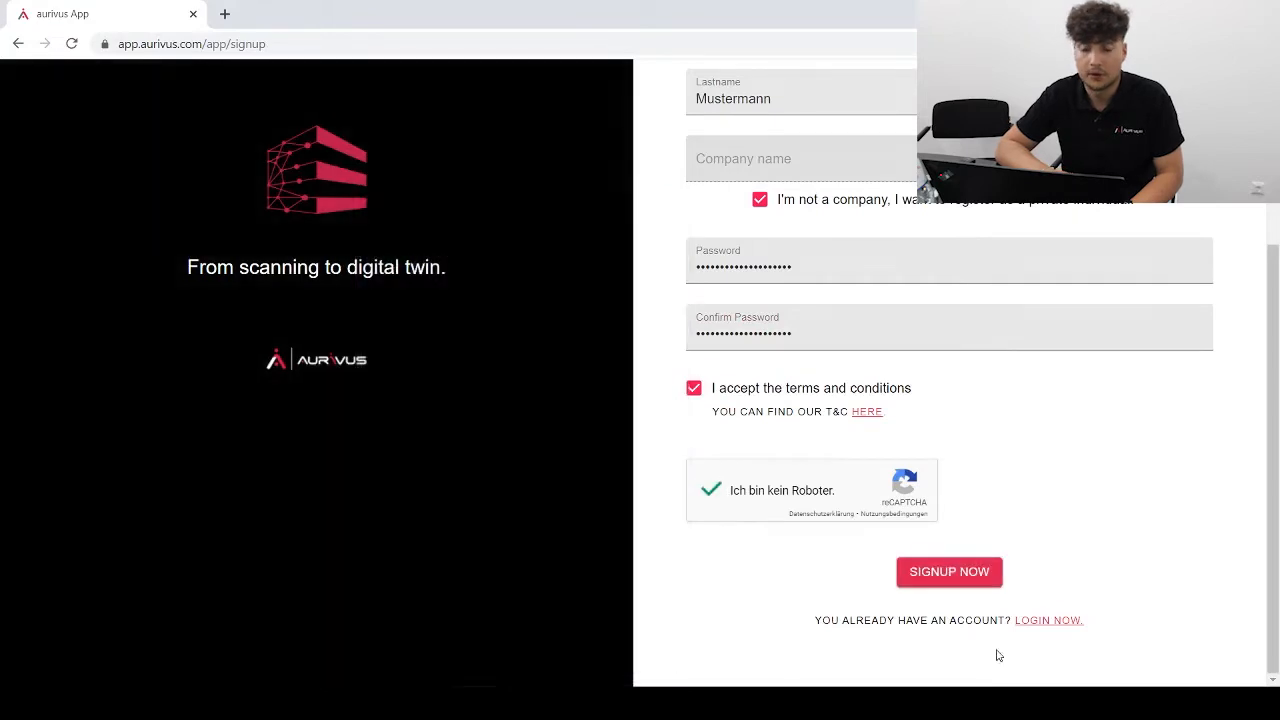
{"action": "left_click", "coordinate": [936, 573]}
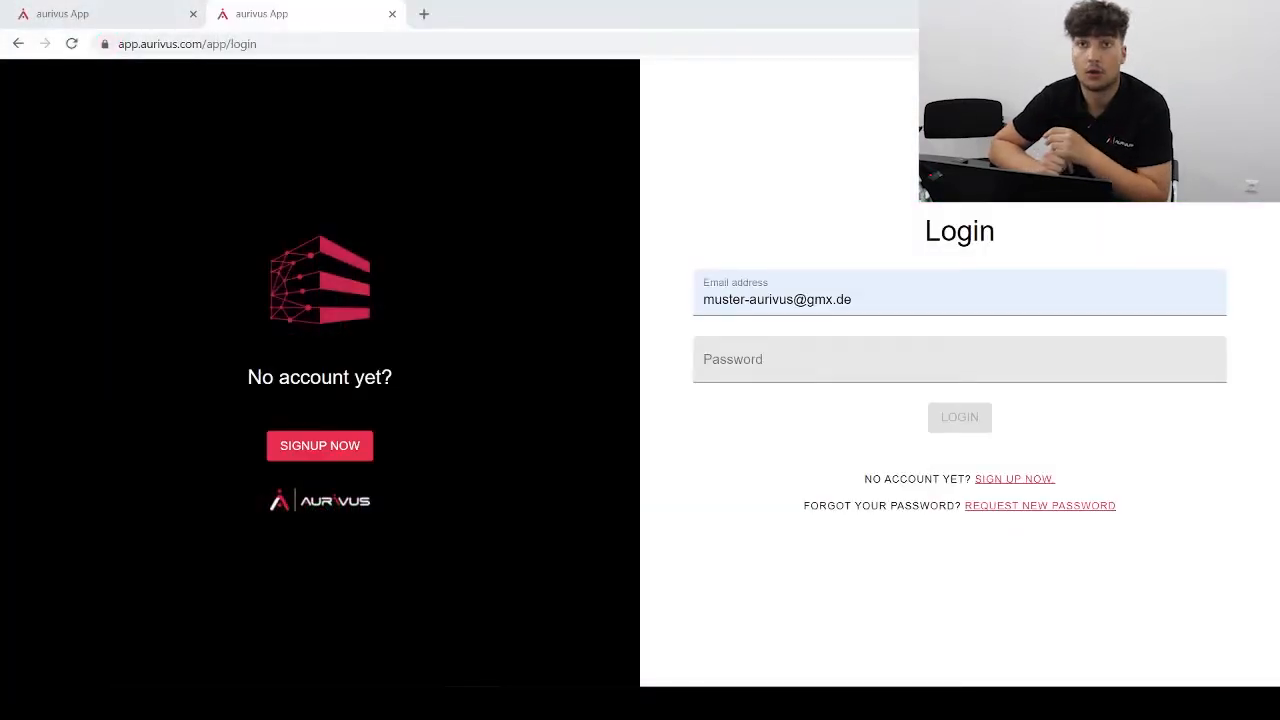
Enter the account password on the login form and log in
{"action": "left_click", "coordinate": [803, 358]}
{"action": "key", "text": "ctrl+v"}
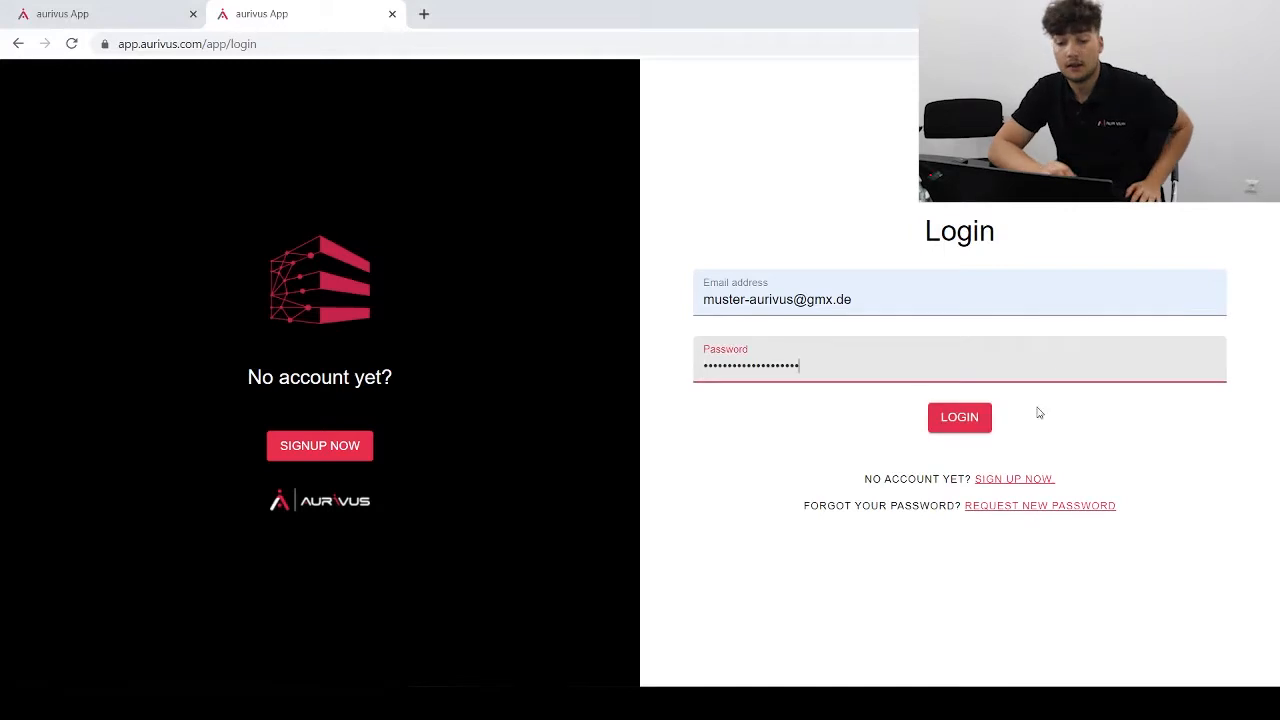
{"action": "left_click", "coordinate": [960, 417]}
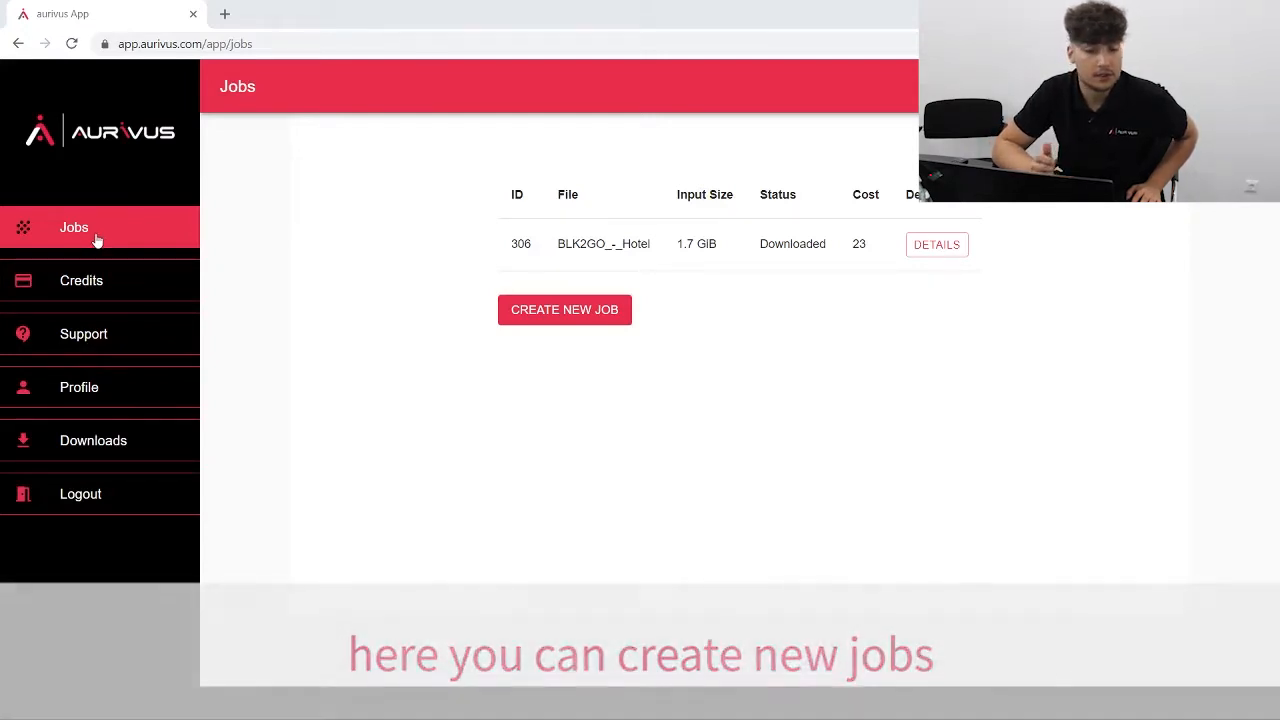
Look through the Credits, Support, Profile and Downloads pages of the account
{"action": "left_click", "coordinate": [67, 296]}
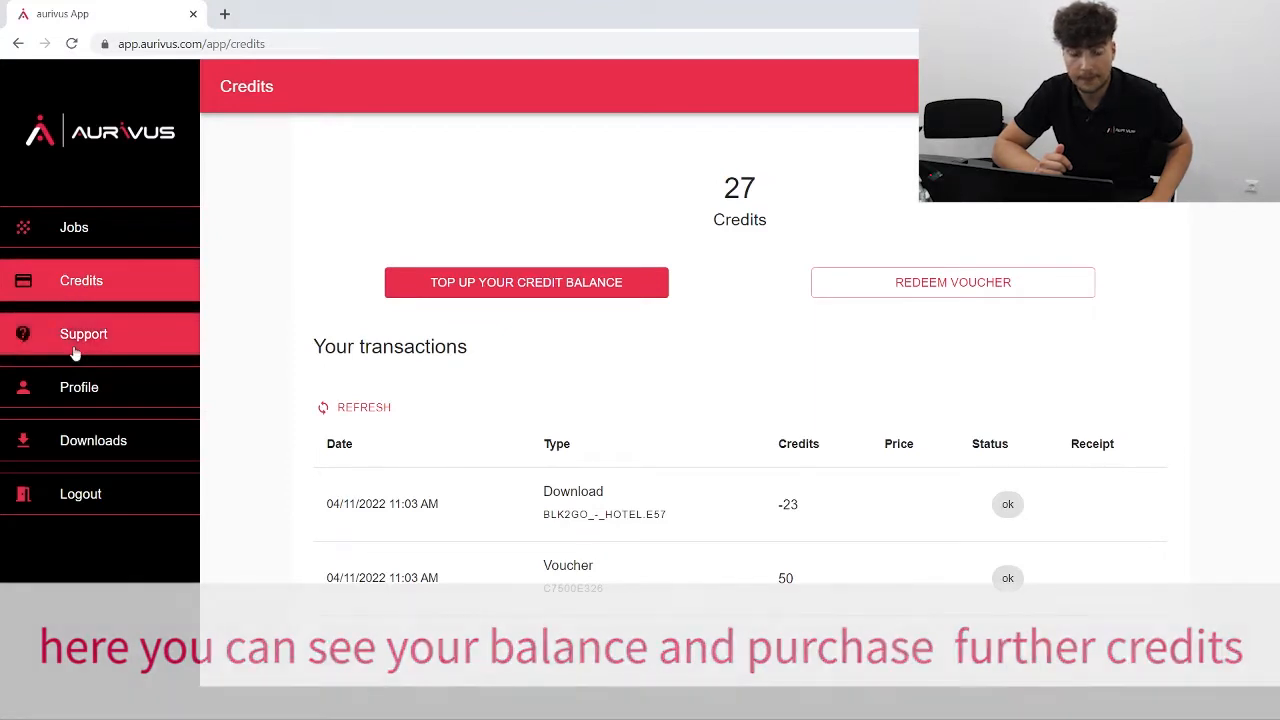
{"action": "left_click", "coordinate": [74, 352]}
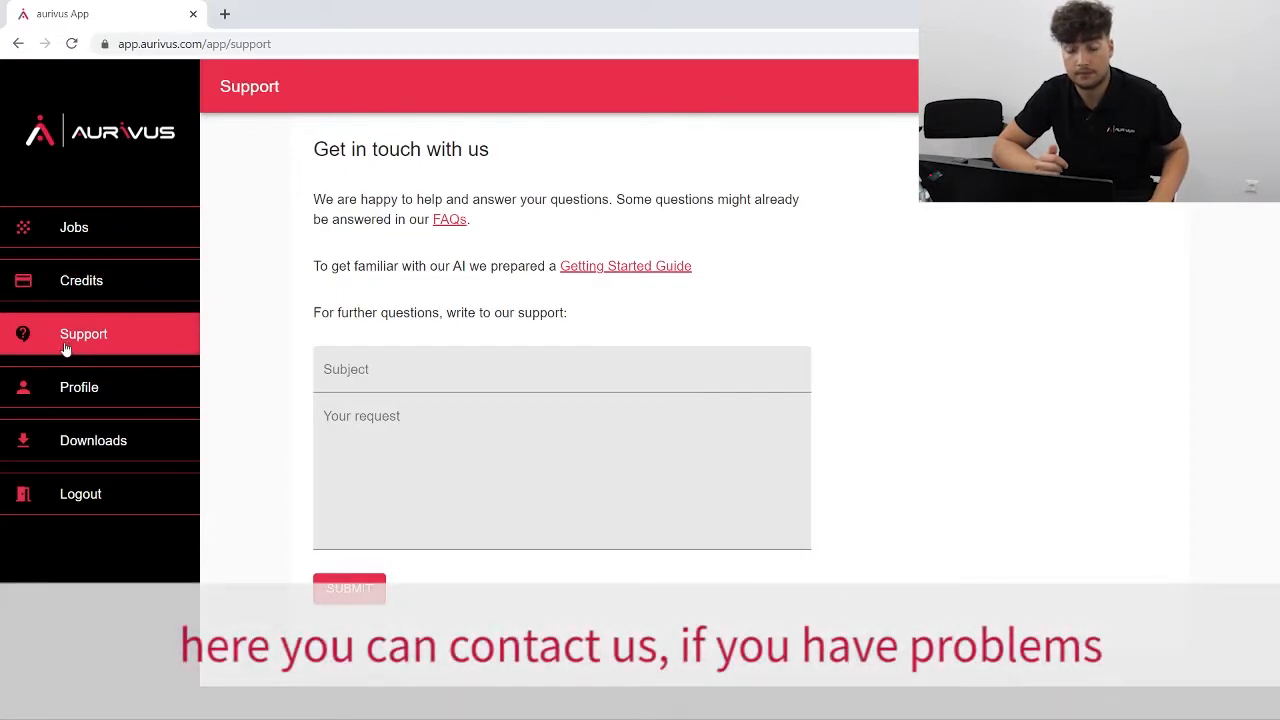
{"action": "left_click", "coordinate": [56, 398]}
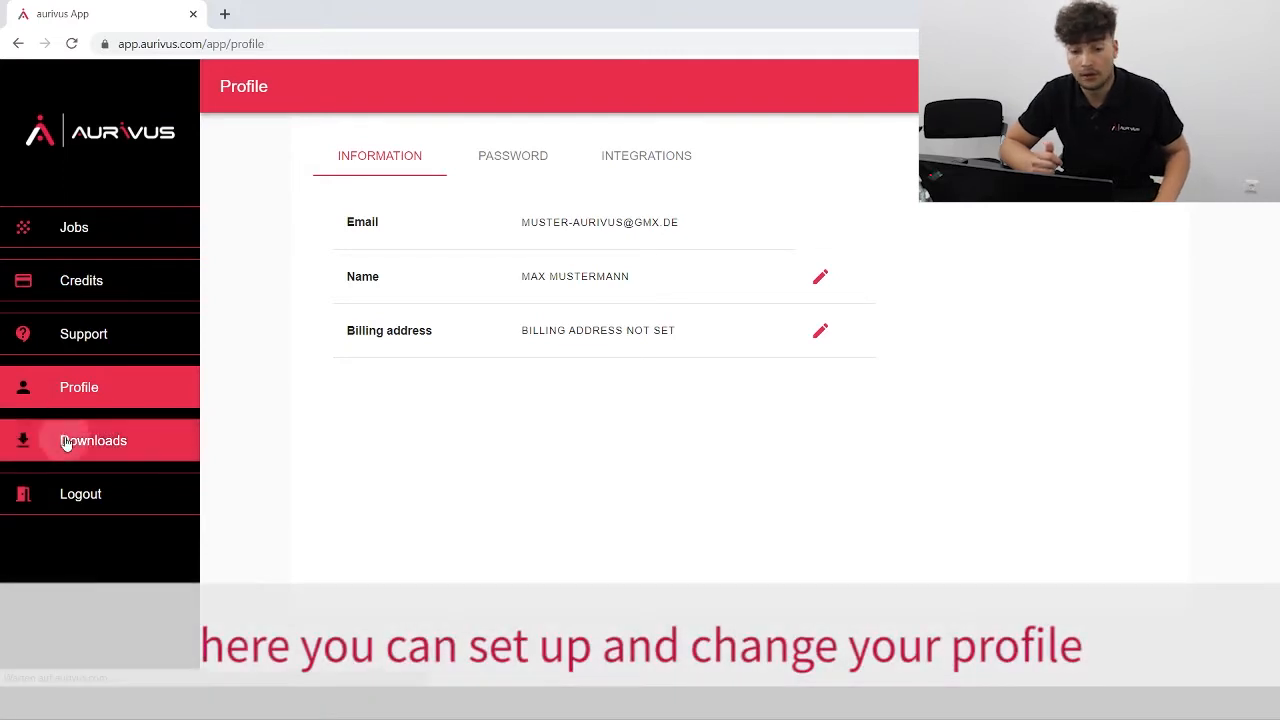
{"action": "left_click", "coordinate": [66, 444]}
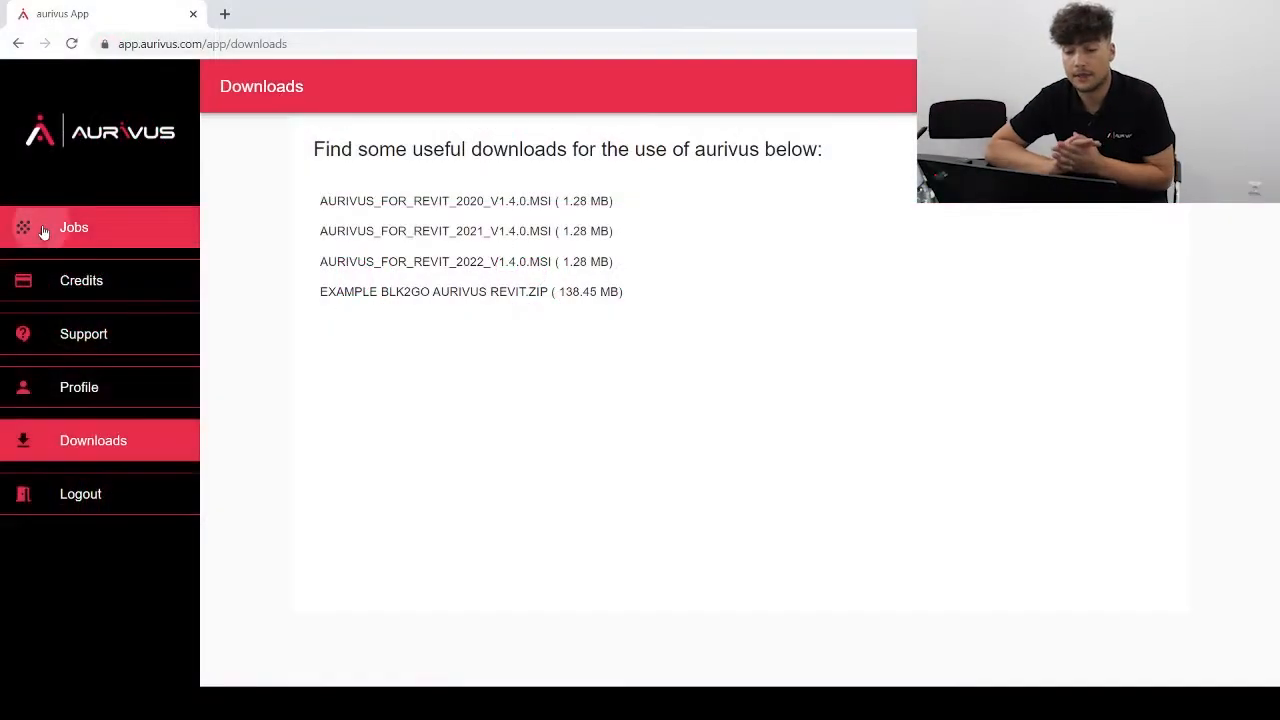
Create a new job with BLK2GO - Hotel.e57 from the Downloads folder, accepting the terms and starting the upload
{"action": "left_click", "coordinate": [44, 231]}
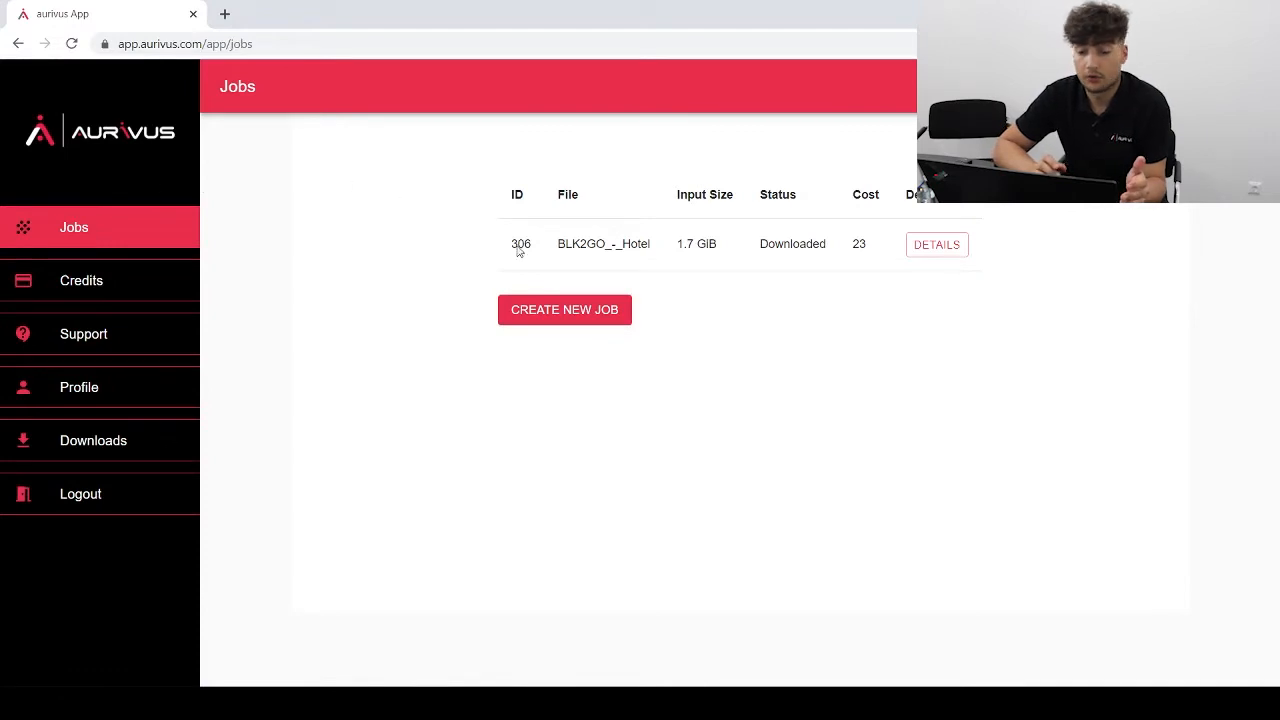
{"action": "left_click", "coordinate": [545, 314]}
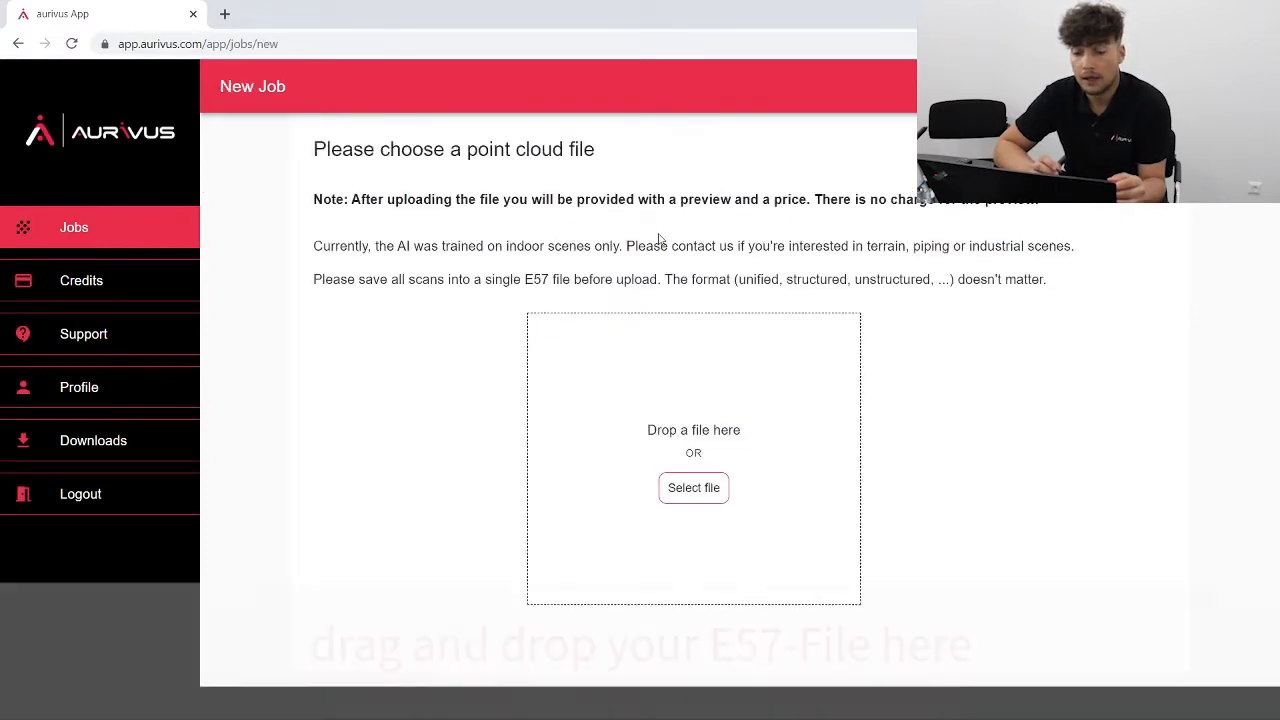
{"action": "left_click", "coordinate": [688, 489]}
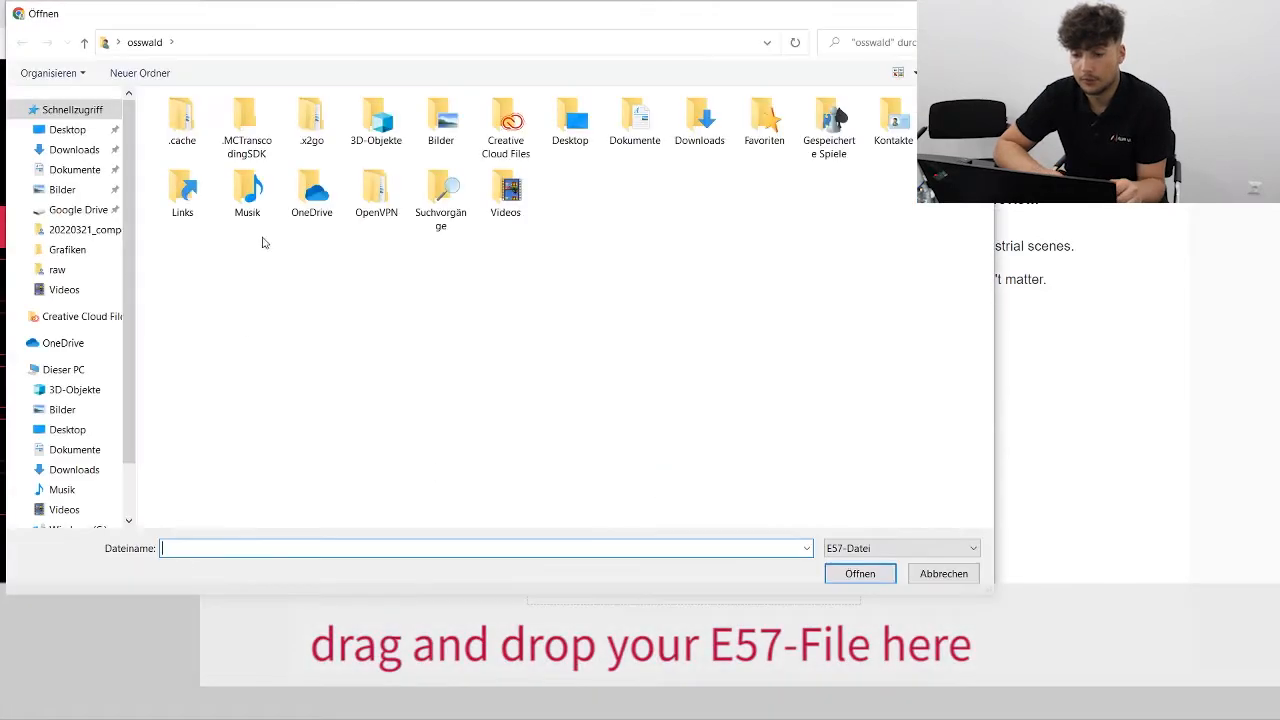
{"action": "left_click", "coordinate": [62, 149]}
{"action": "left_click", "coordinate": [326, 145]}
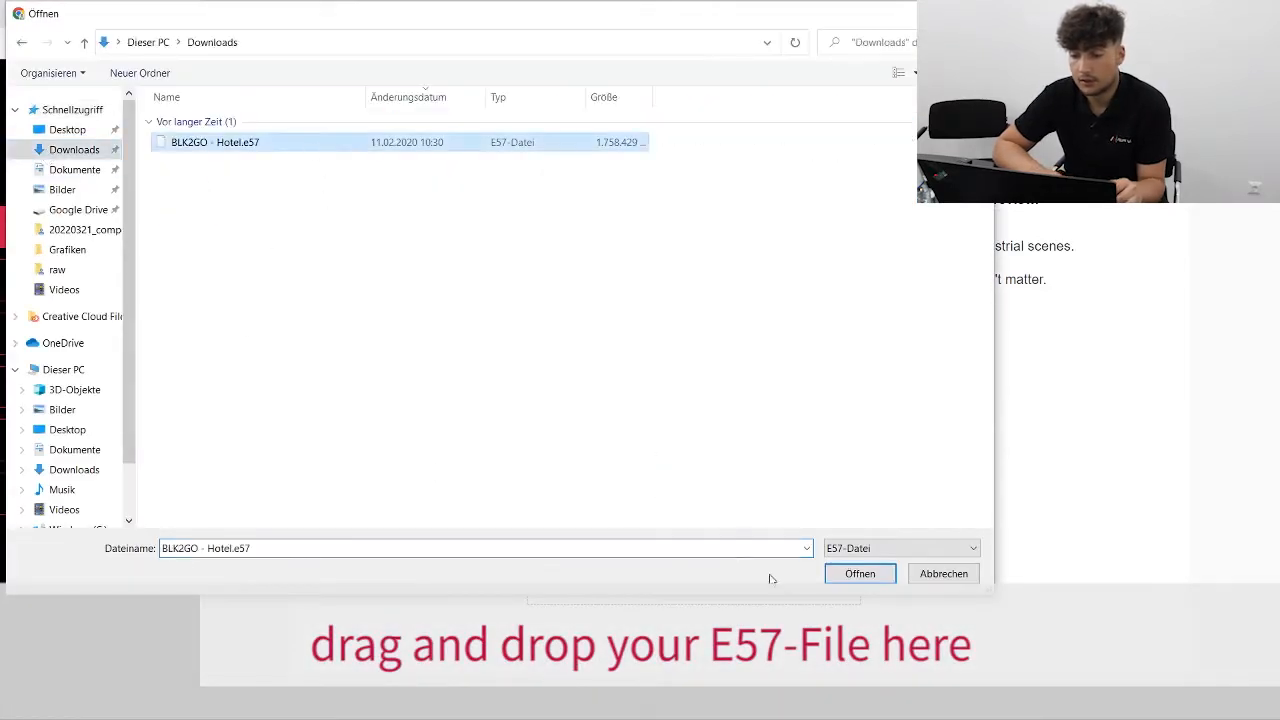
{"action": "left_click", "coordinate": [862, 574]}
{"action": "left_click", "coordinate": [582, 403]}
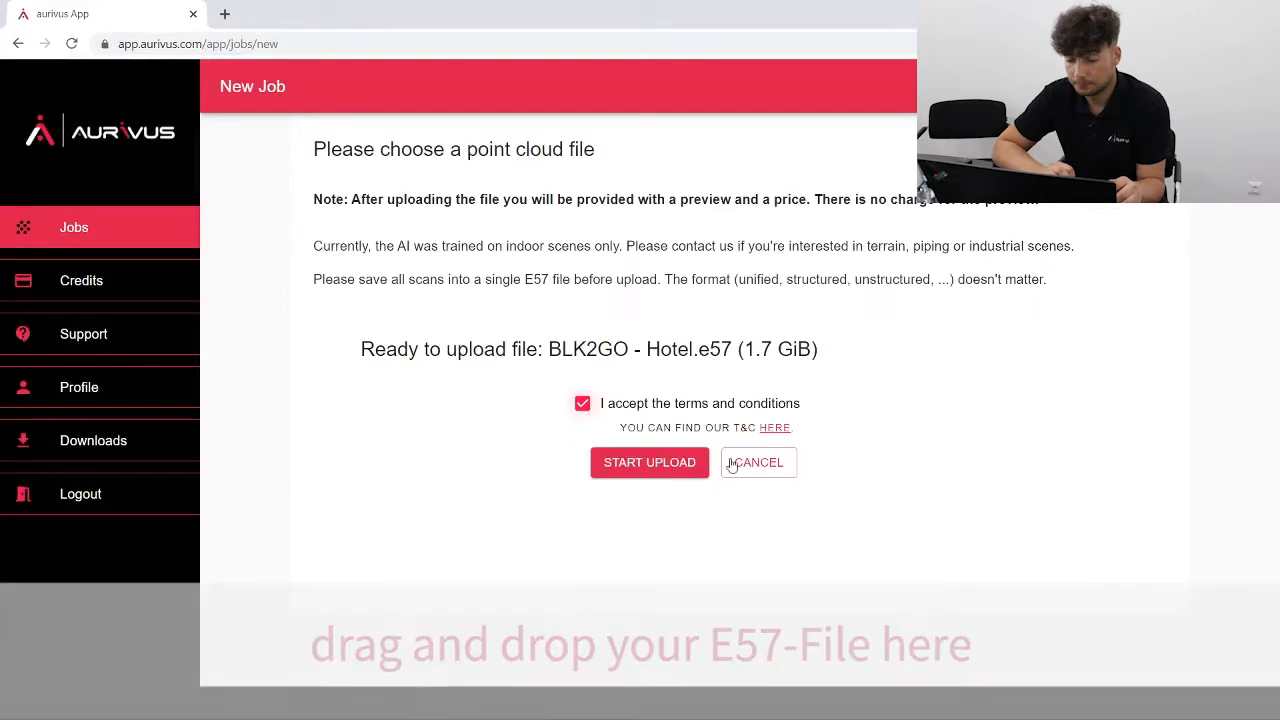
{"action": "left_click", "coordinate": [655, 463]}
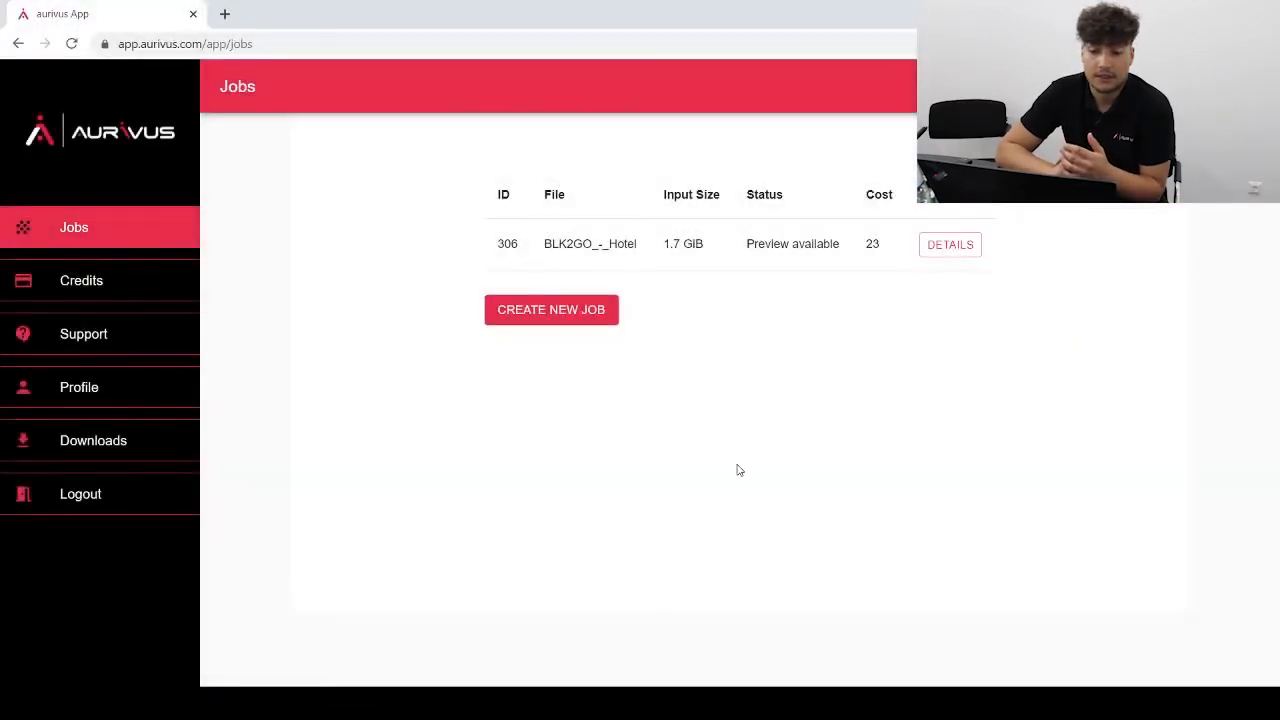
Check the enlarged preview image of the BLK2GO_-_Hotel job and buy its result with account credits
{"action": "left_click", "coordinate": [977, 246]}
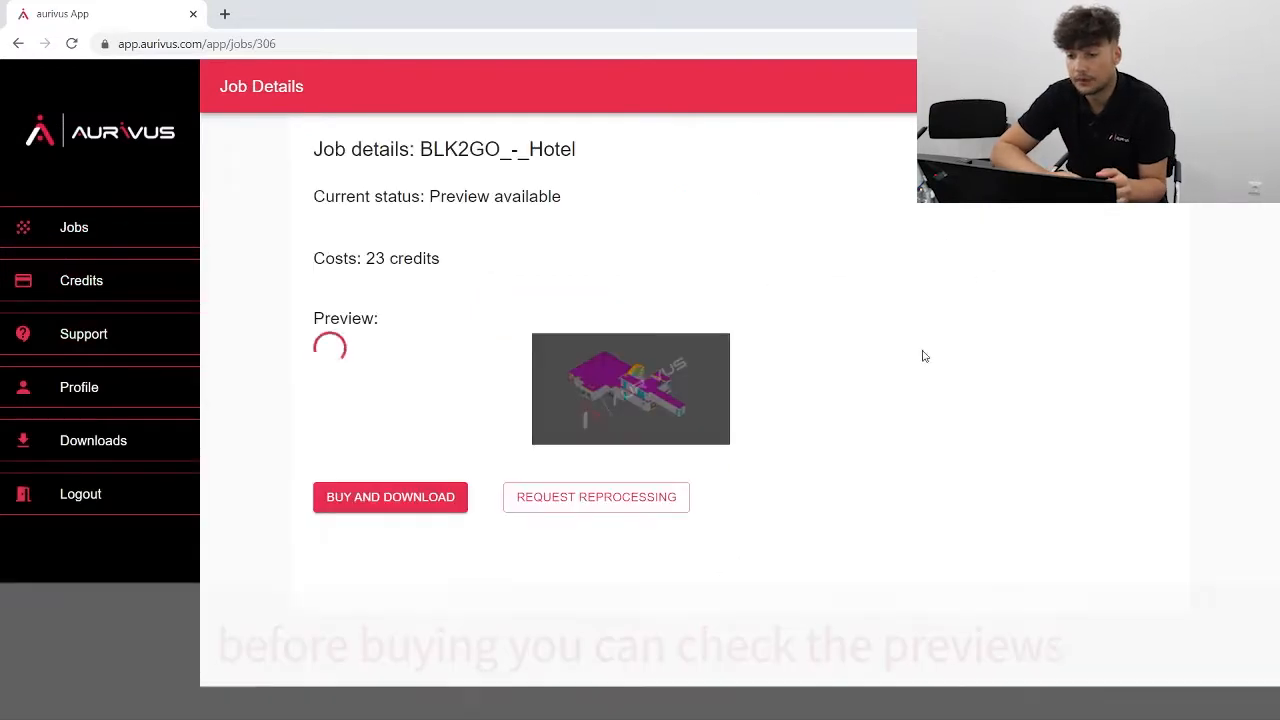
{"action": "left_click", "coordinate": [618, 407]}
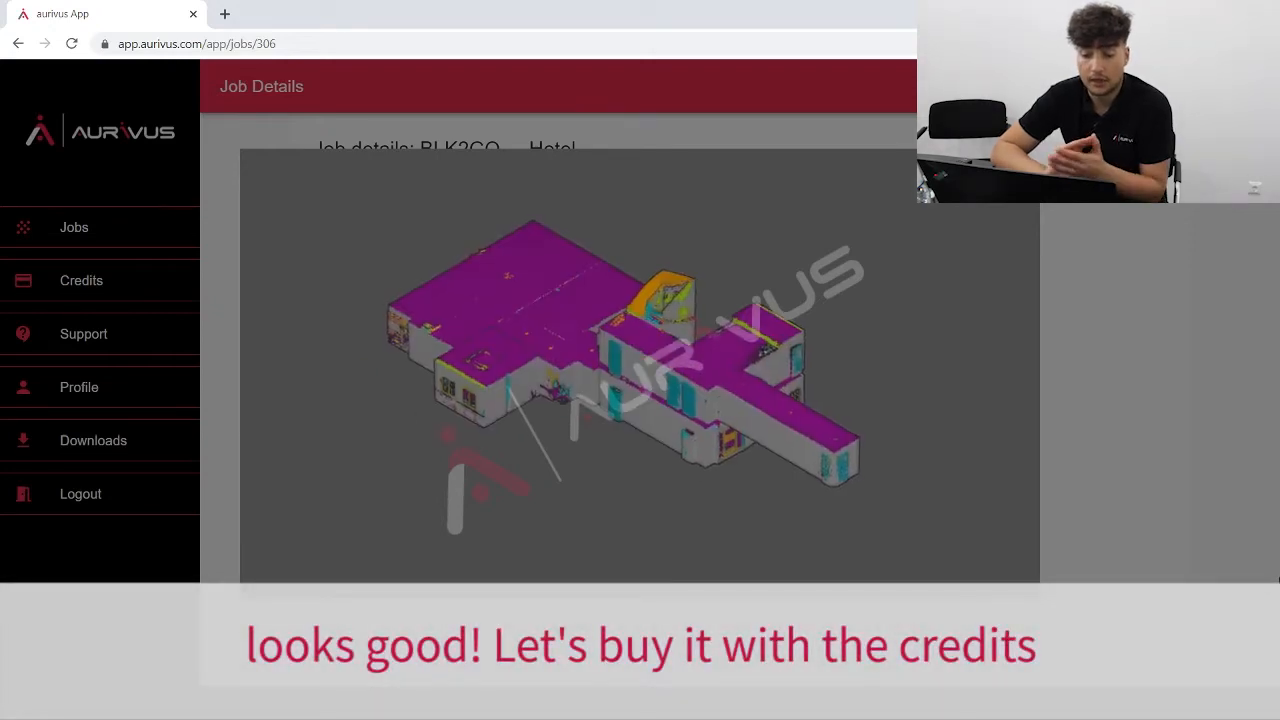
{"action": "left_click", "coordinate": [1174, 423]}
{"action": "left_click", "coordinate": [353, 505]}
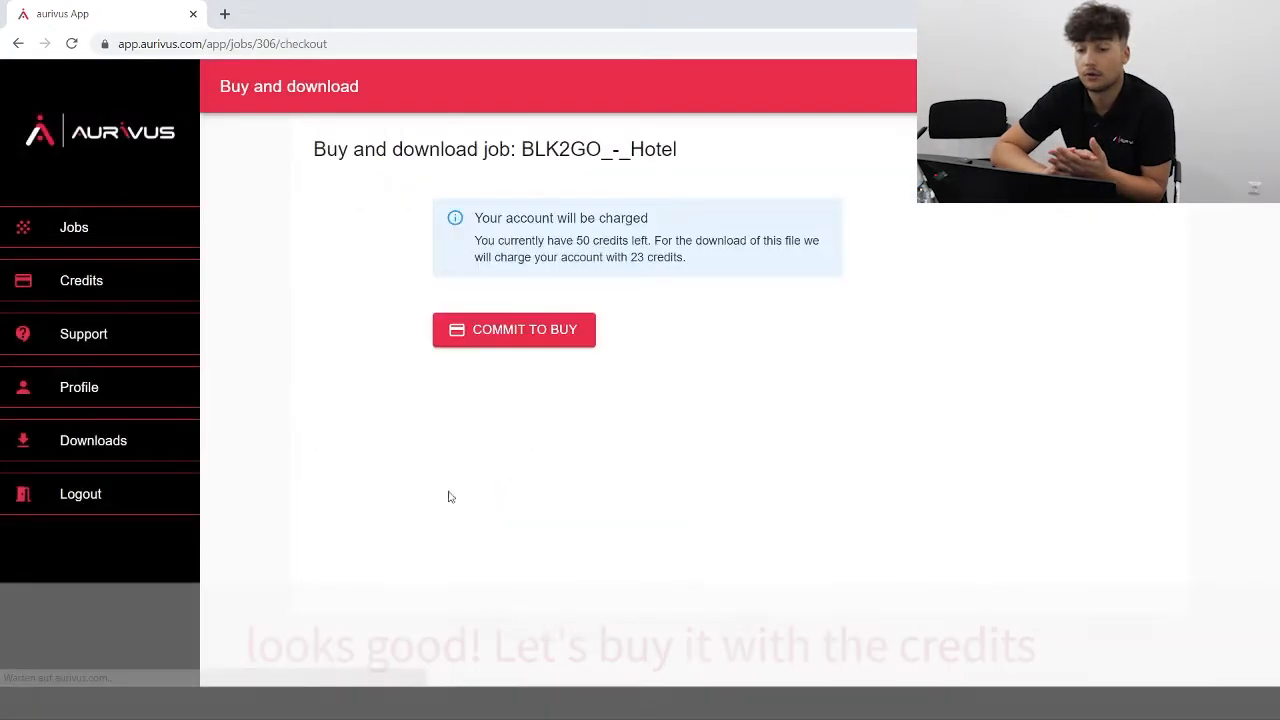
{"action": "left_click", "coordinate": [553, 335]}
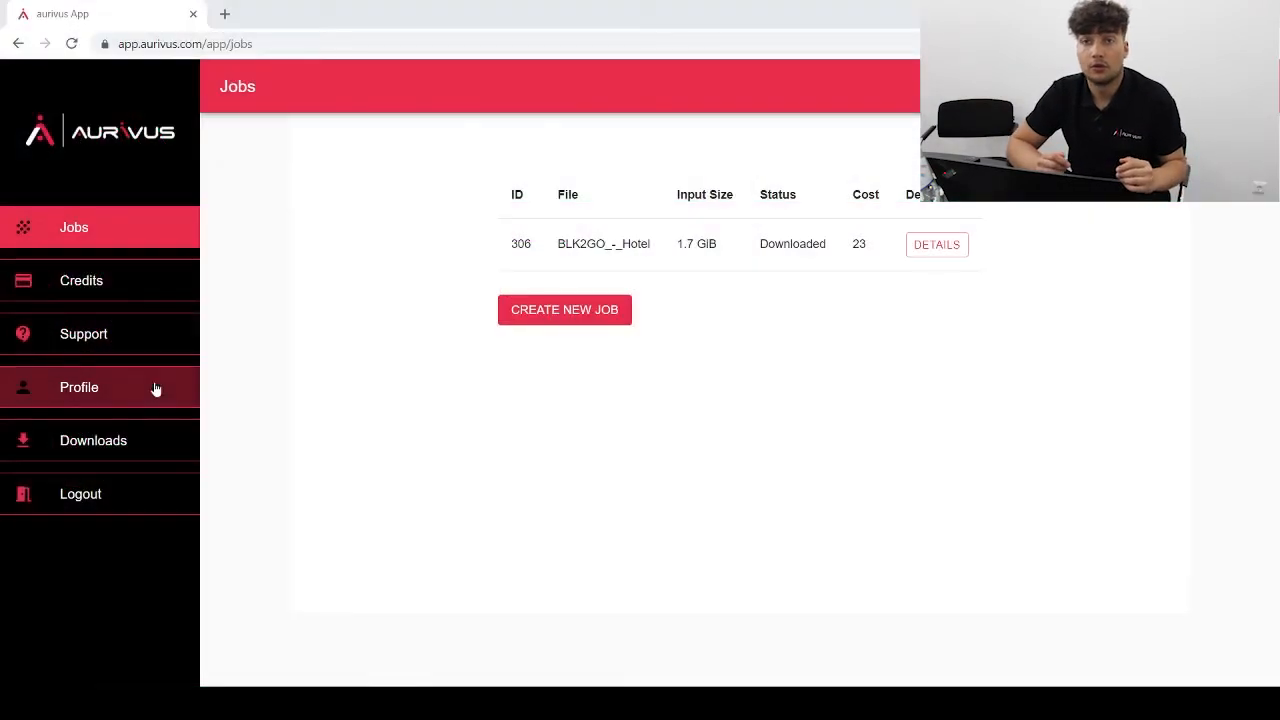
Download the aurivus plugin installer for Revit 2022, version 1.2.3, and launch it
{"action": "left_click", "coordinate": [109, 447]}
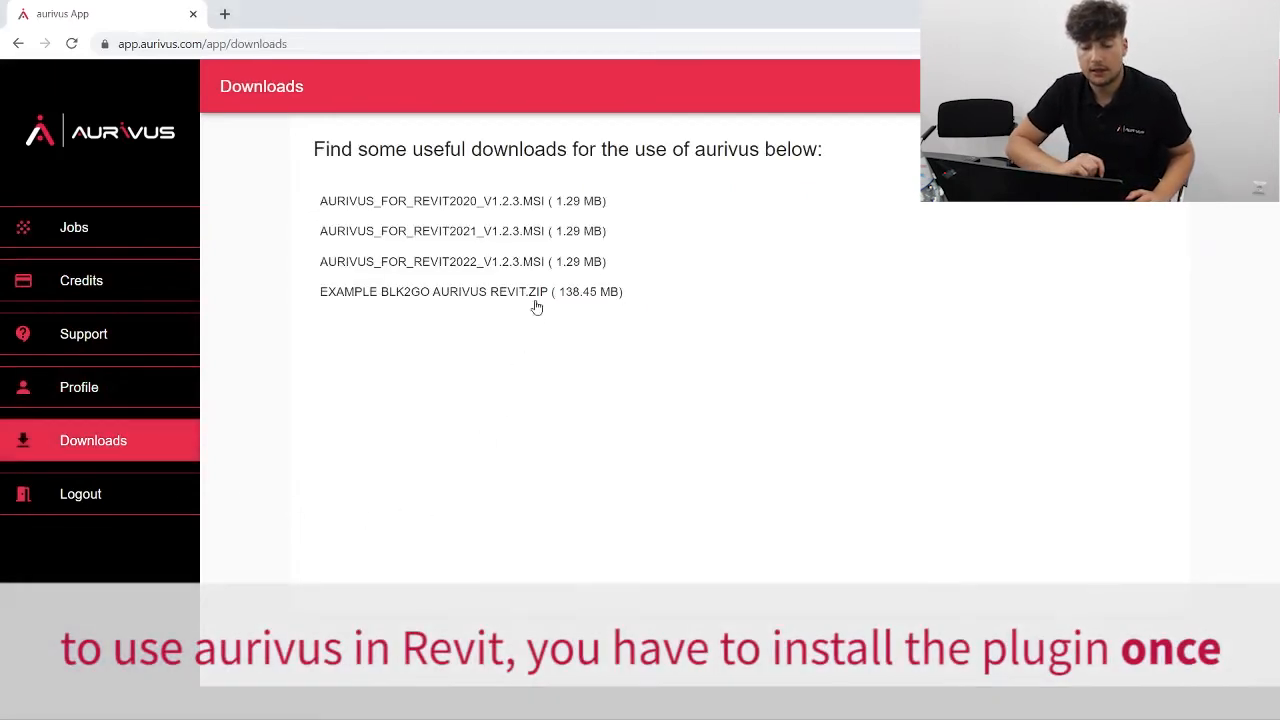
{"action": "left_click", "coordinate": [487, 262]}
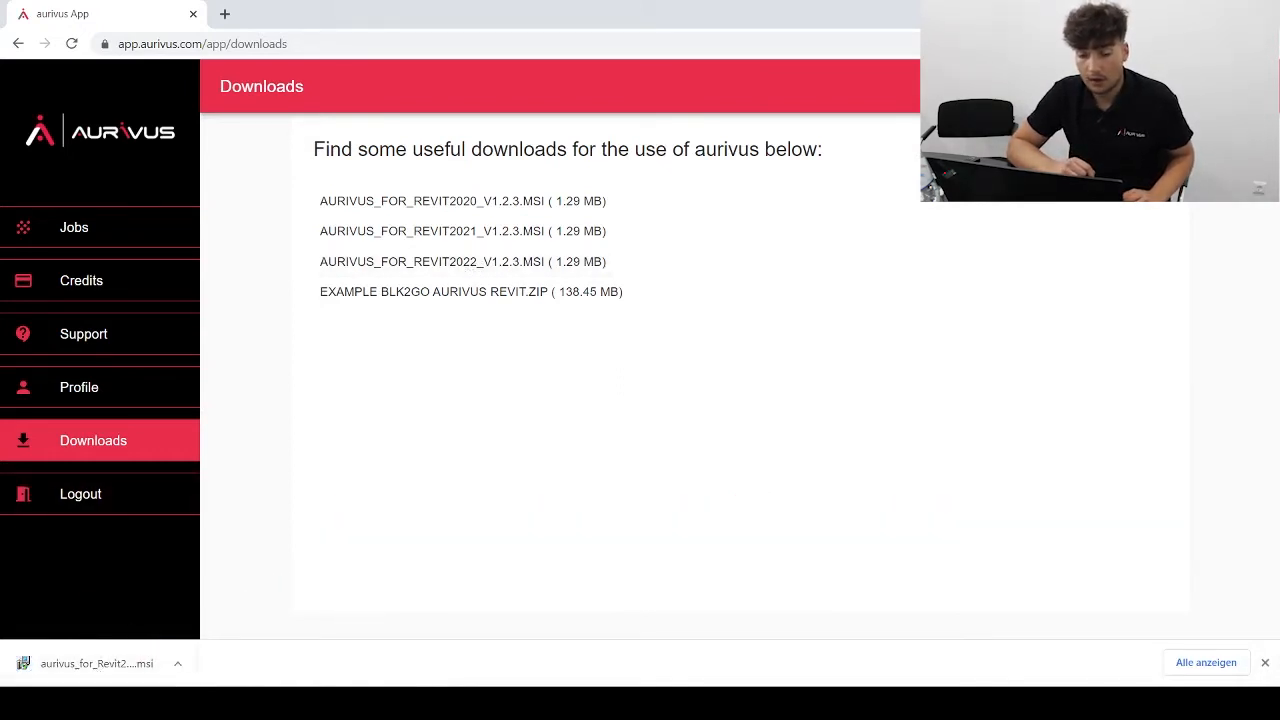
{"action": "left_click", "coordinate": [117, 678]}
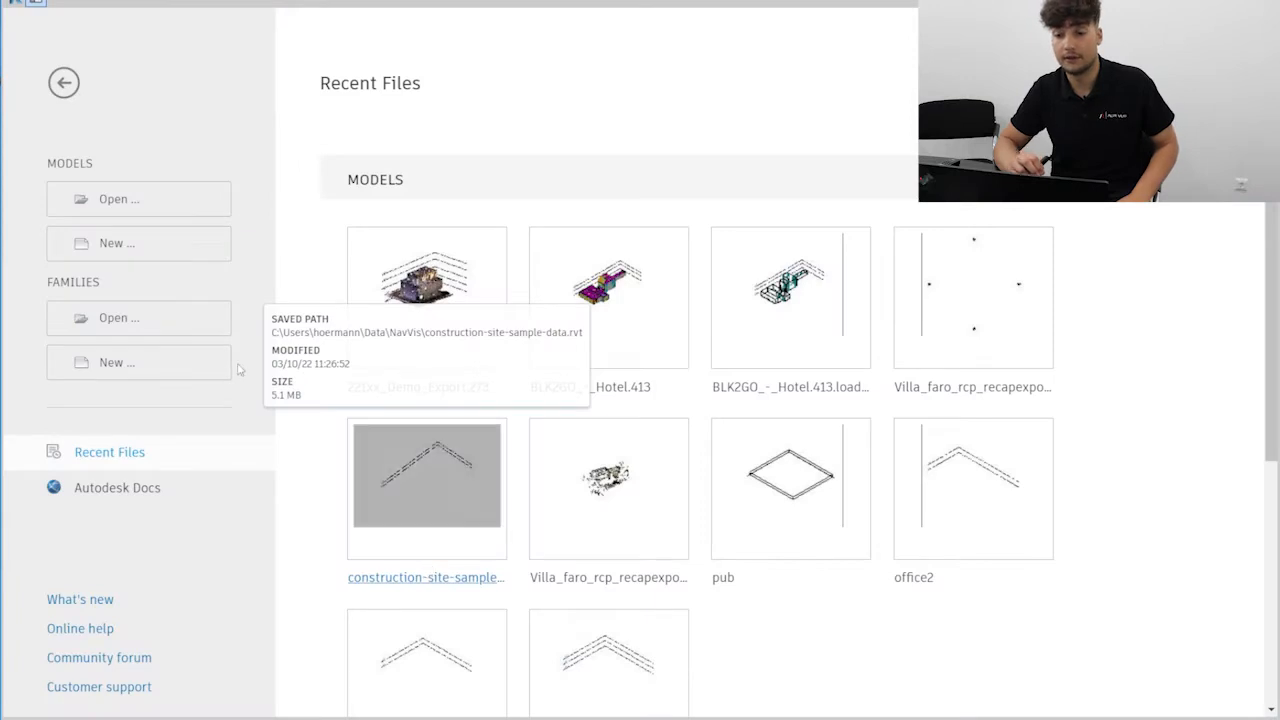
In Revit, create a new project from the Metric-Architectural Template
{"action": "left_click", "coordinate": [117, 243]}
{"action": "left_click", "coordinate": [653, 322]}
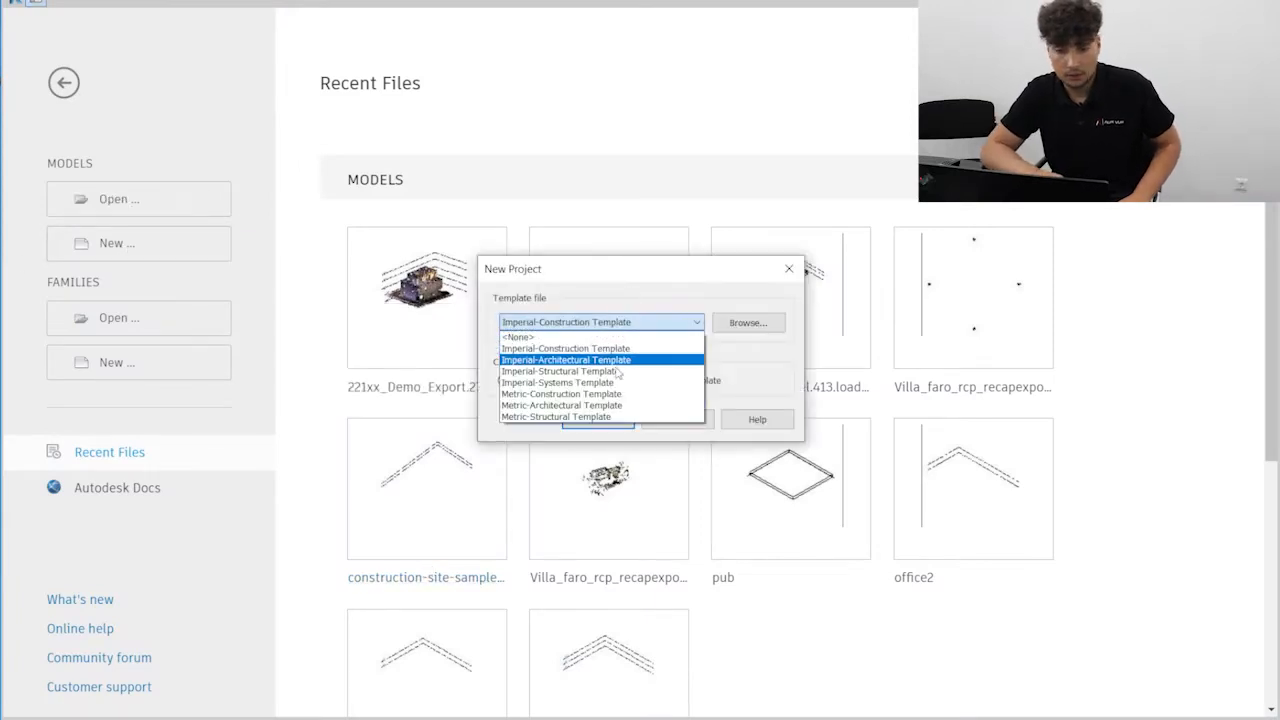
{"action": "left_click", "coordinate": [620, 405]}
{"action": "left_click", "coordinate": [619, 420]}
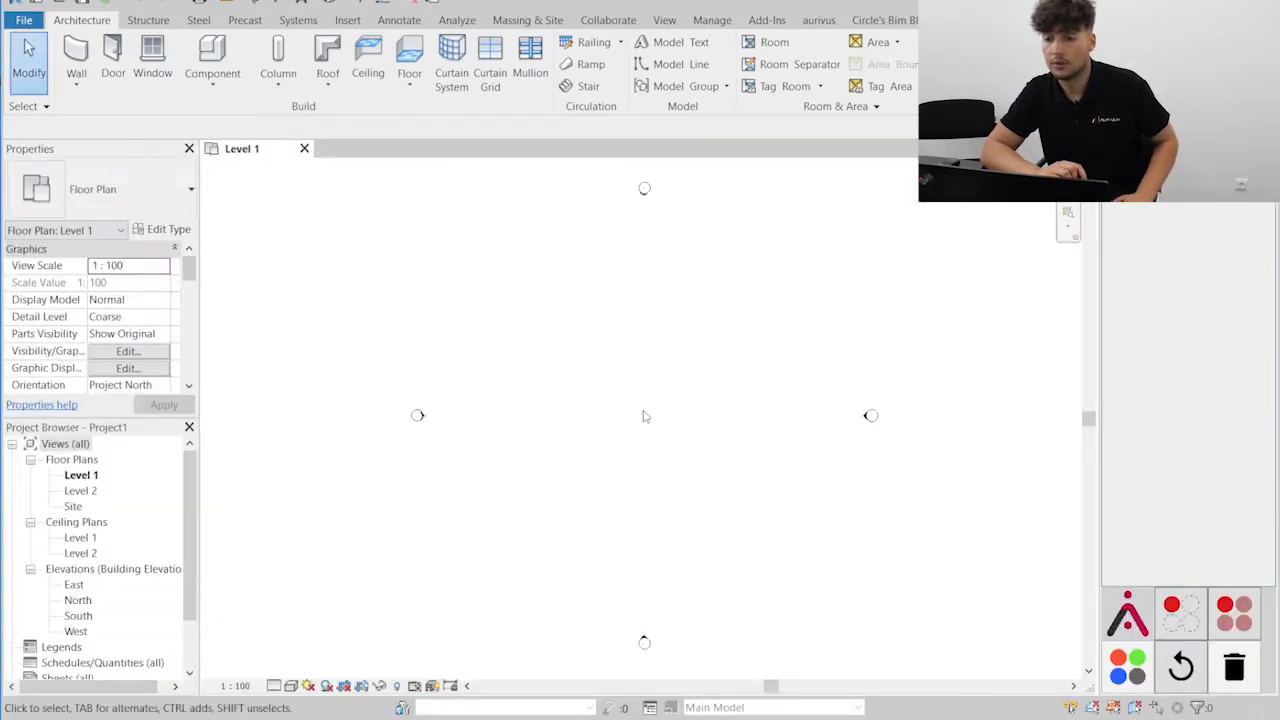
Load the point cloud BLK2GO_-_Hotel.6.ply from the aurivus Results folder with the aurivus plugin
{"action": "left_click", "coordinate": [814, 22]}
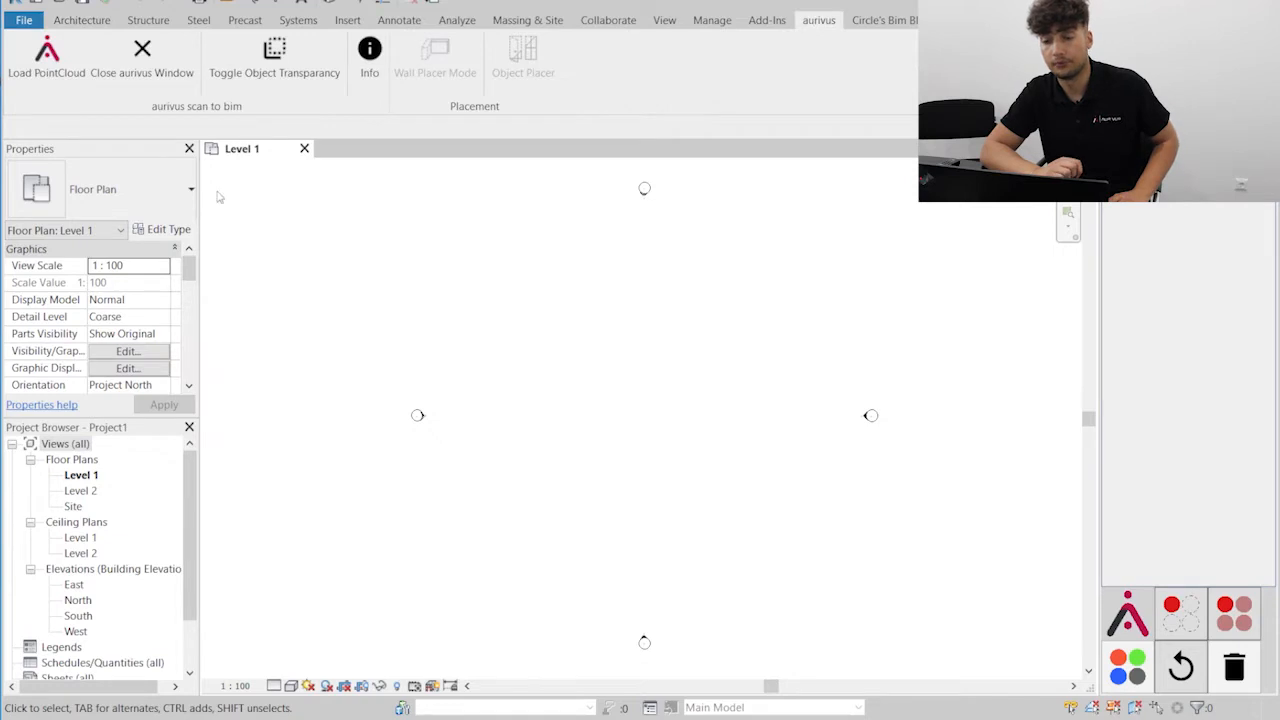
{"action": "left_click", "coordinate": [55, 66]}
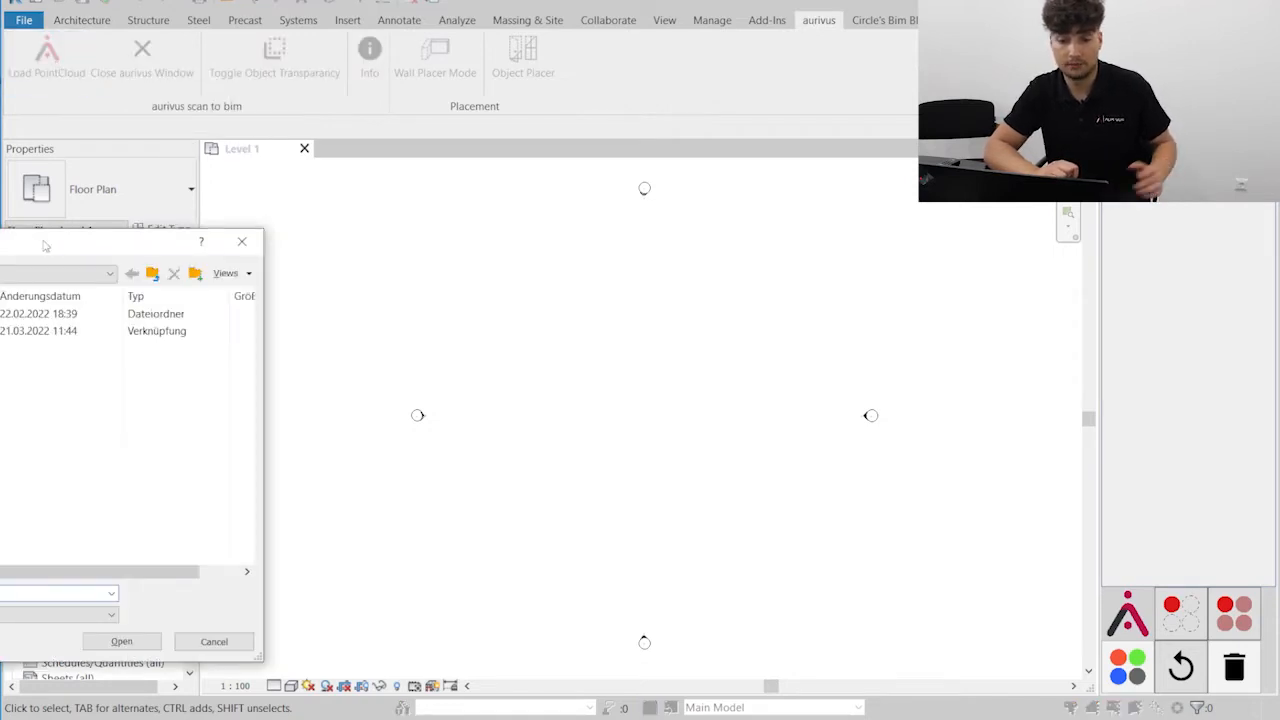
{"action": "left_click_drag", "start_coordinate": [44, 245], "coordinate": [766, 187]}
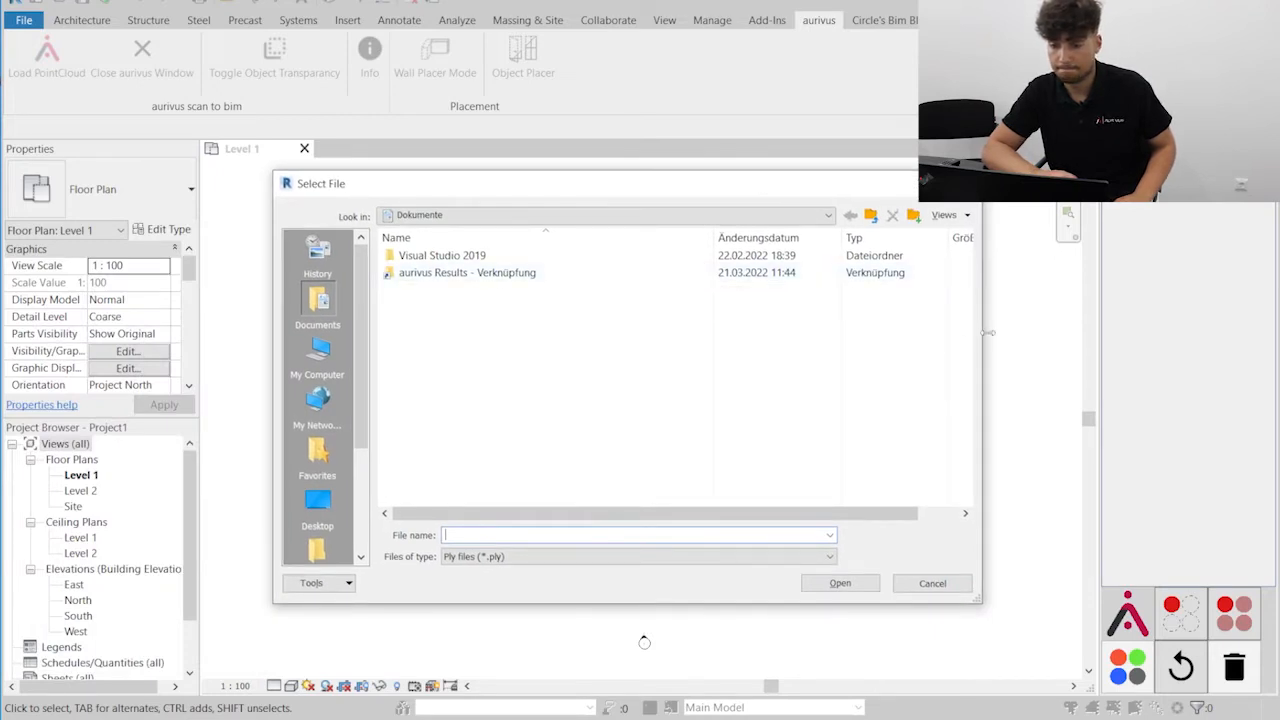
{"action": "left_click_drag", "start_coordinate": [987, 333], "coordinate": [753, 348]}
{"action": "left_click_drag", "start_coordinate": [921, 347], "coordinate": [993, 347]}
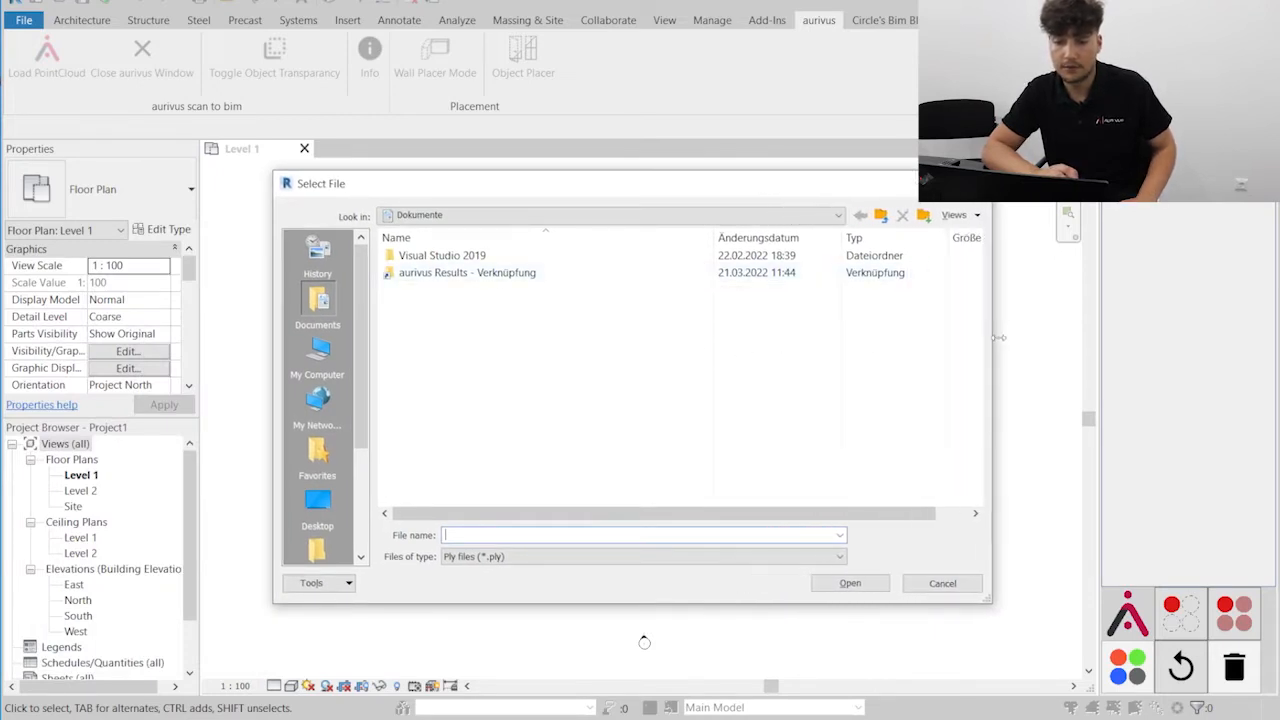
{"action": "double_click", "coordinate": [490, 281]}
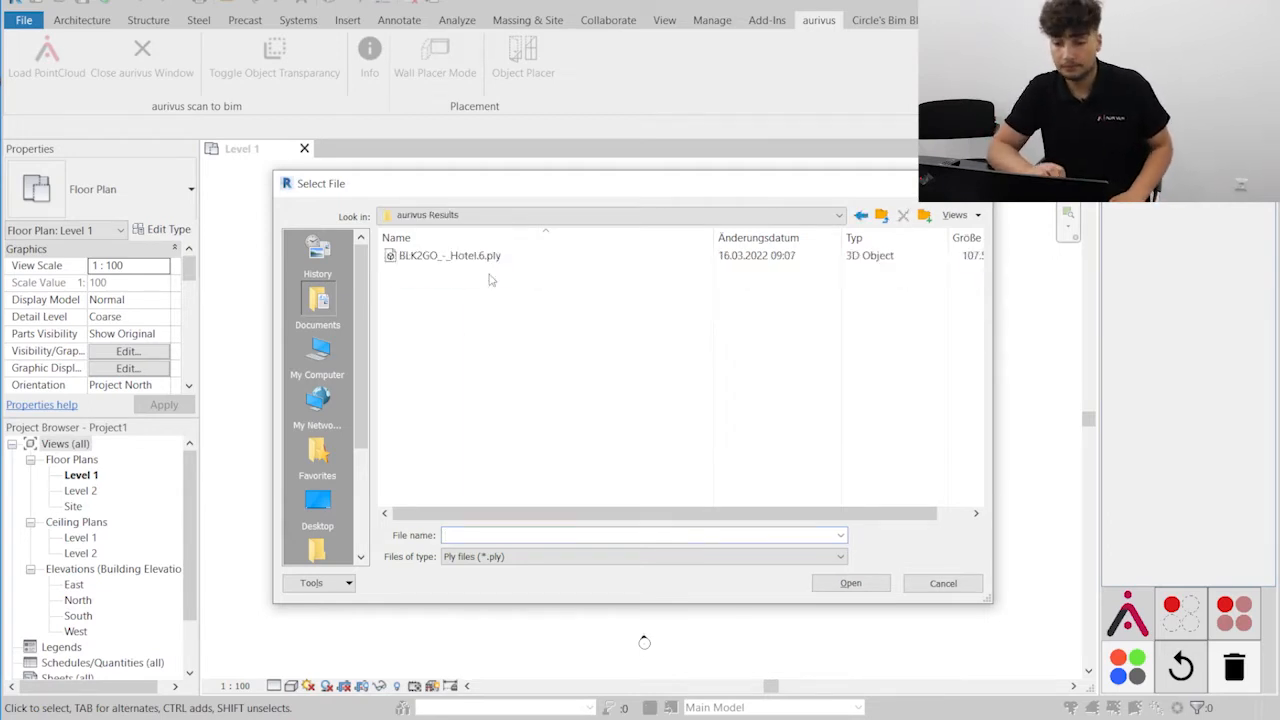
{"action": "left_click", "coordinate": [500, 258]}
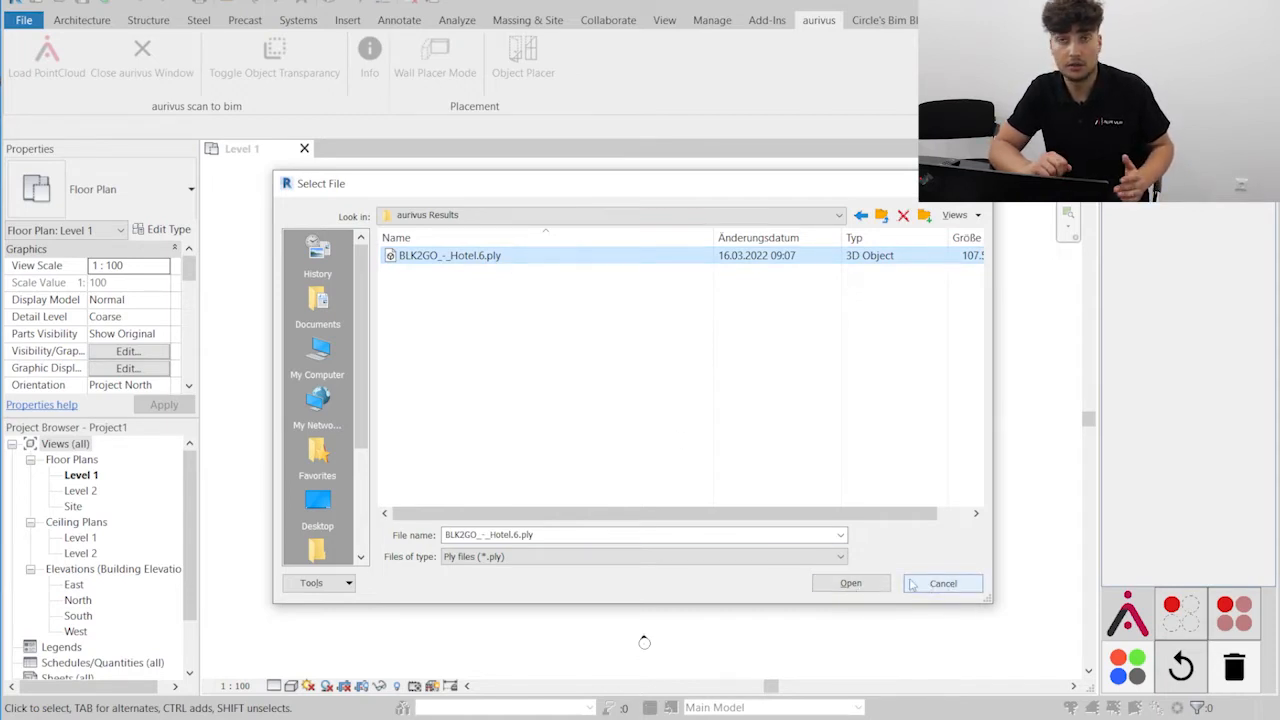
{"action": "left_click", "coordinate": [850, 584]}
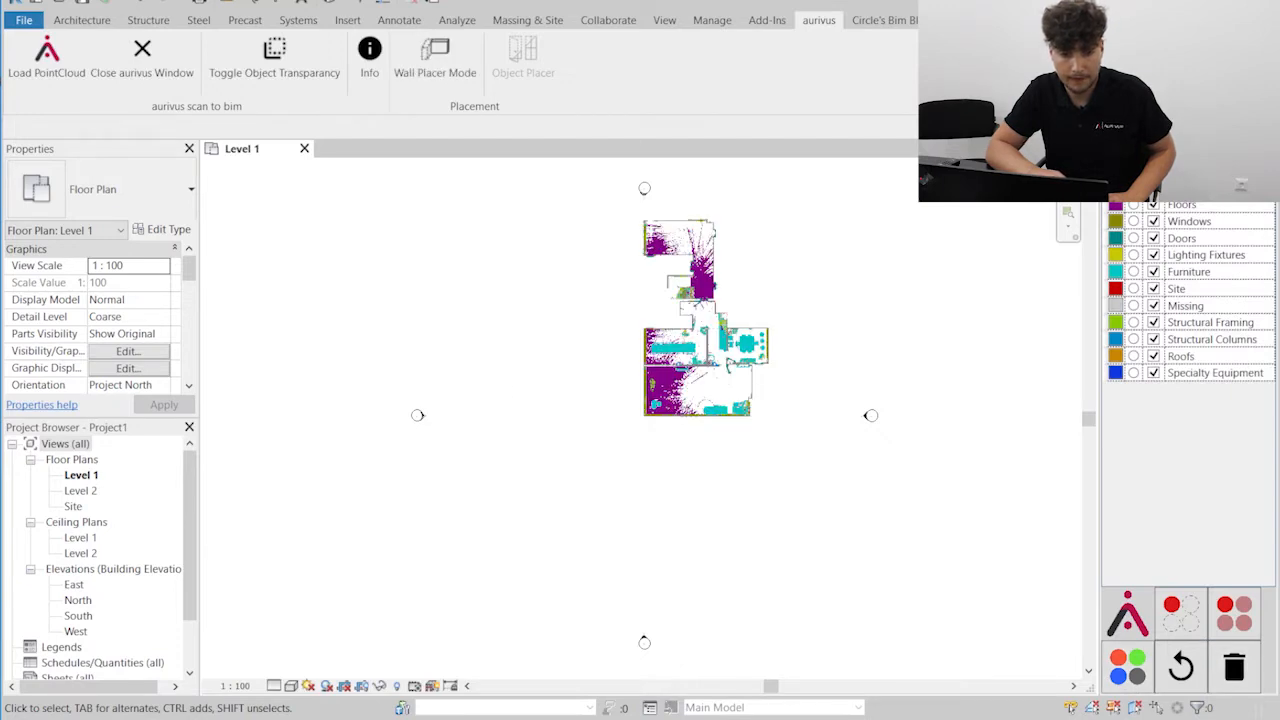
Show the point cloud in the default 3D view and switch it from class colours to the original scan colours
{"action": "left_click", "coordinate": [335, 3]}
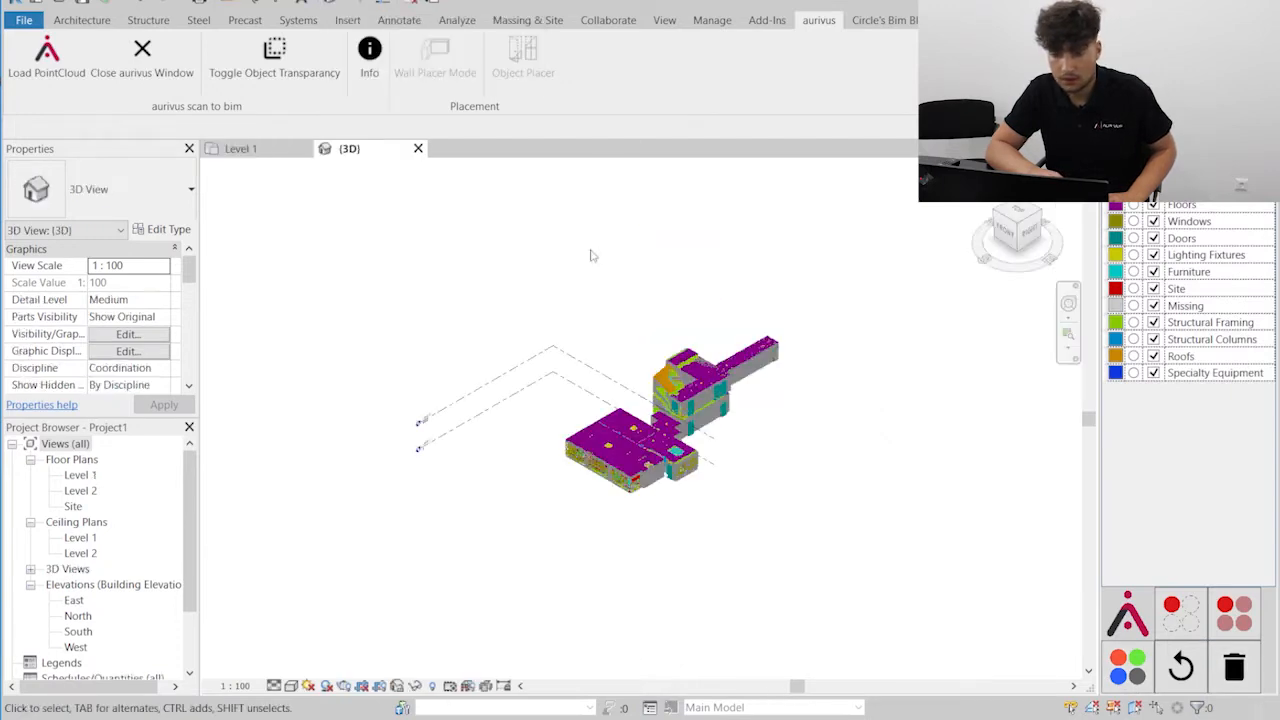
{"action": "scroll", "coordinate": [700, 433], "scroll_direction": "up", "scroll_amount": 5}
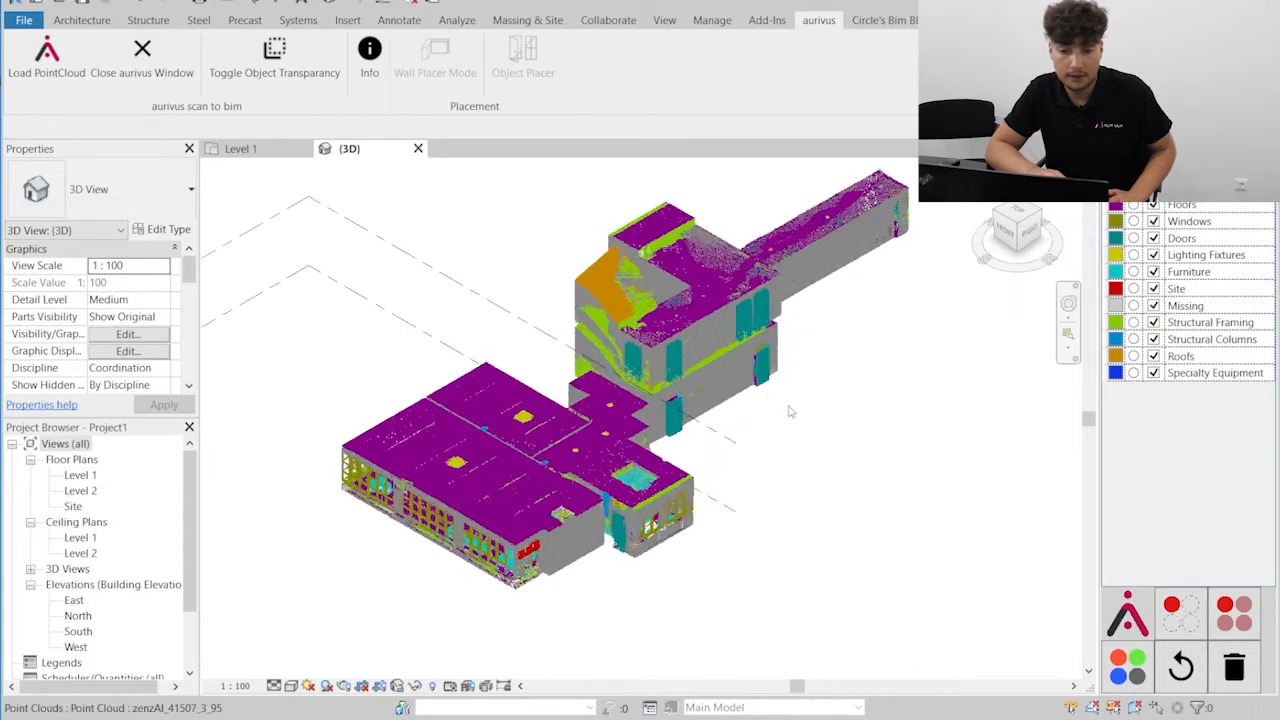
{"action": "left_click", "coordinate": [1132, 675]}
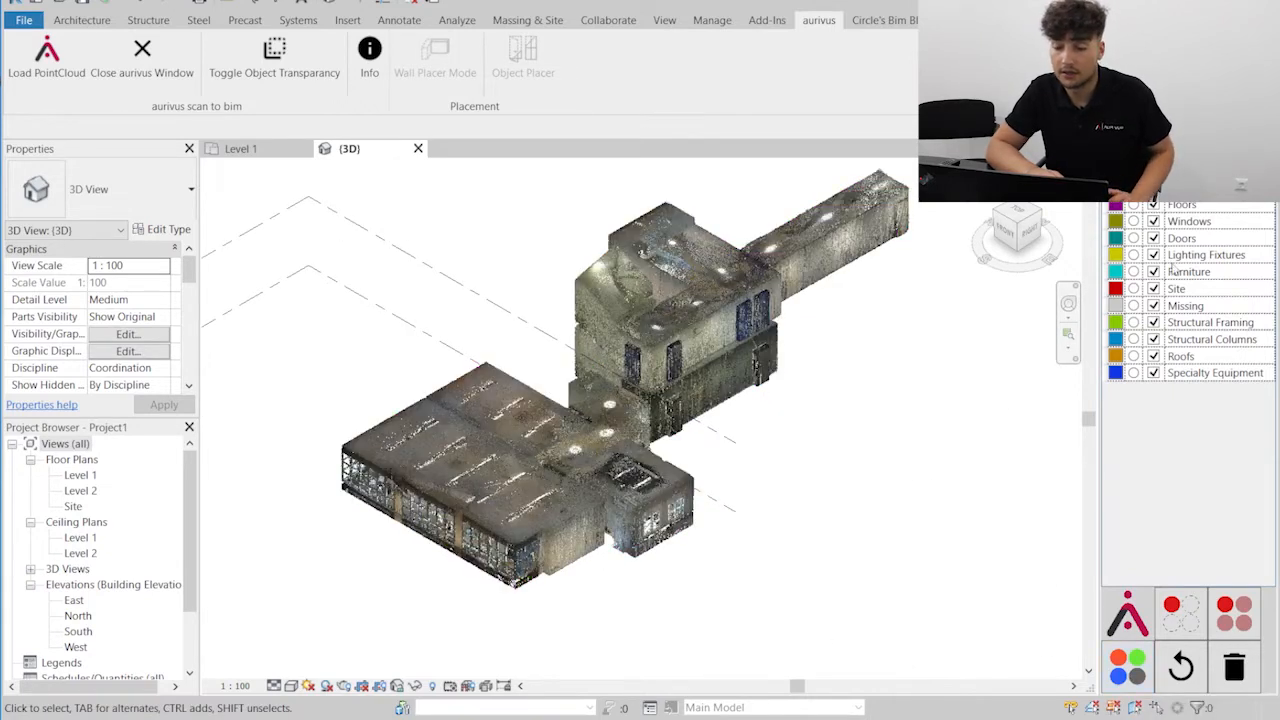
Hide the Floors class in the 3D view and inspect single wall and window segments of the point cloud by selecting them
{"action": "left_click", "coordinate": [1155, 207]}
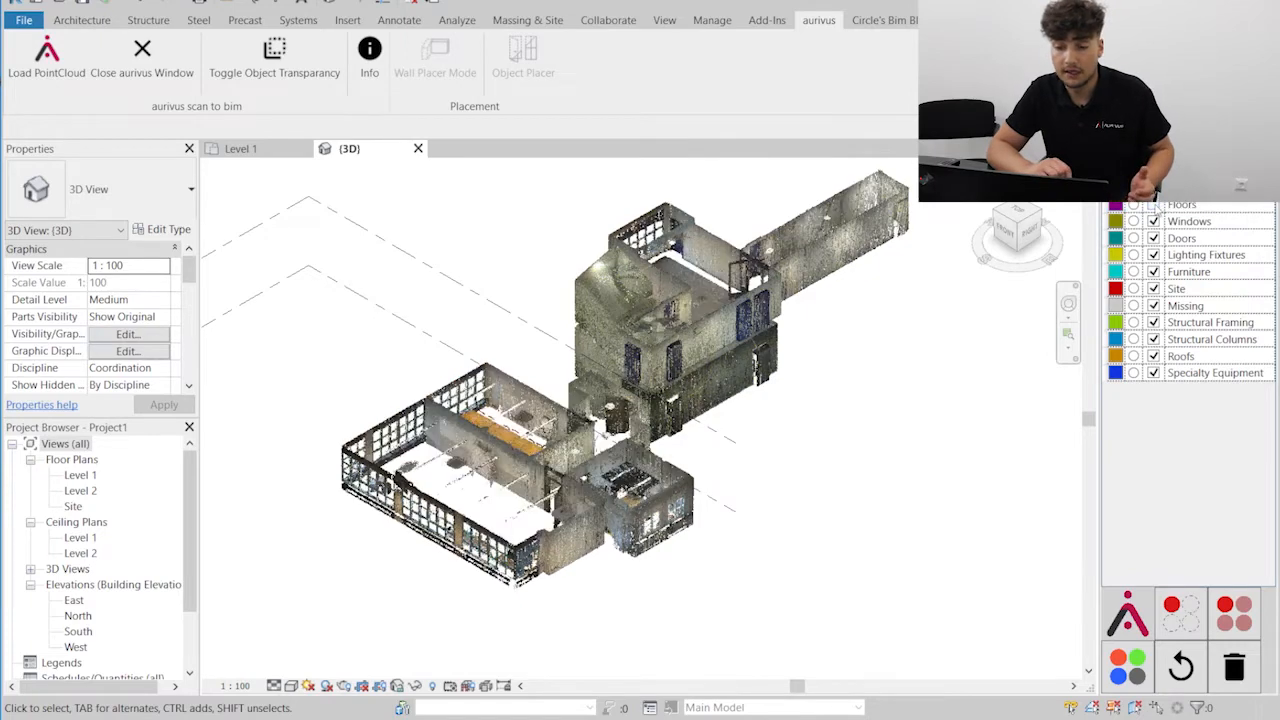
{"action": "left_click", "coordinate": [752, 328]}
{"action": "left_click", "coordinate": [753, 327]}
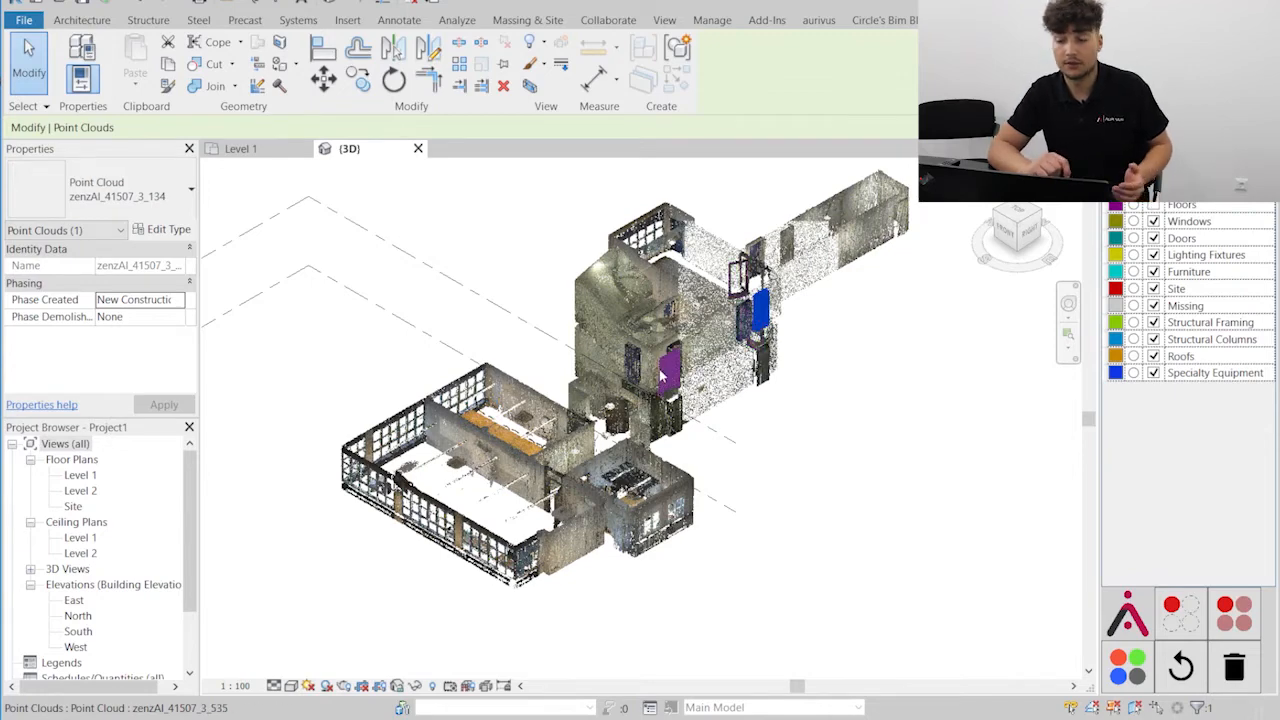
{"action": "left_click", "coordinate": [668, 366]}
{"action": "scroll", "coordinate": [668, 366], "scroll_direction": "up", "scroll_amount": 3}
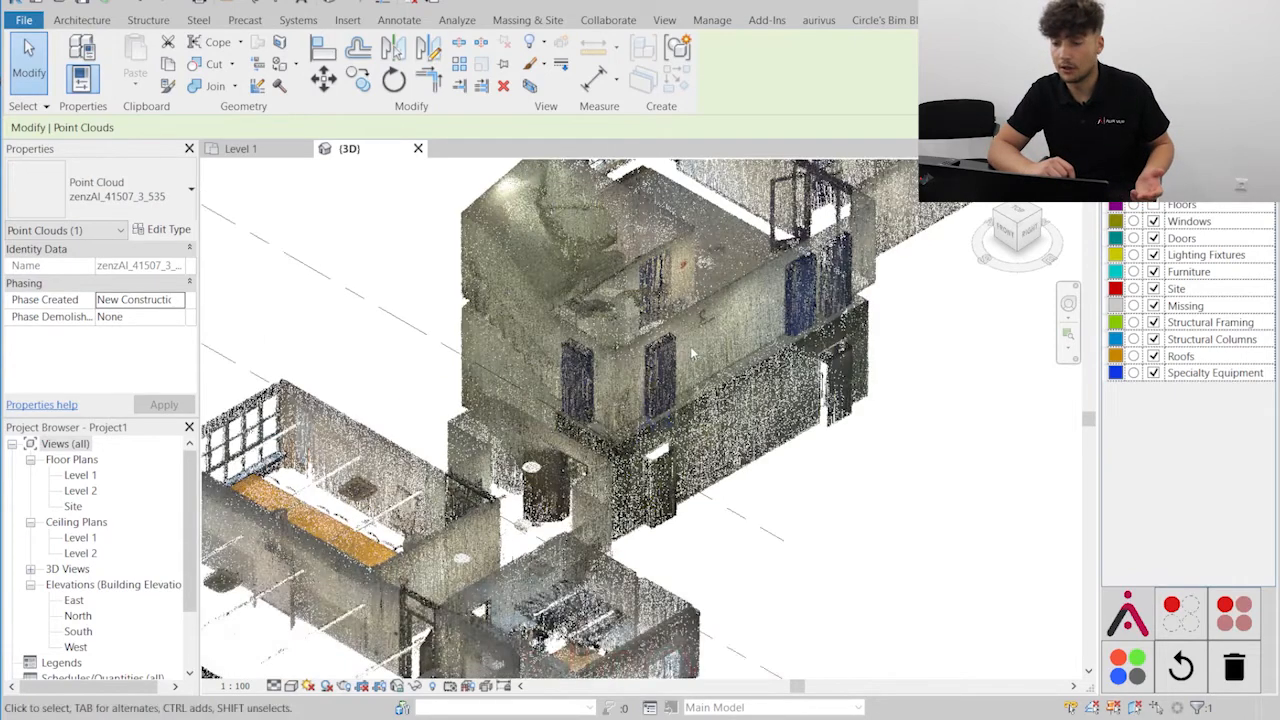
{"action": "left_click", "coordinate": [677, 348]}
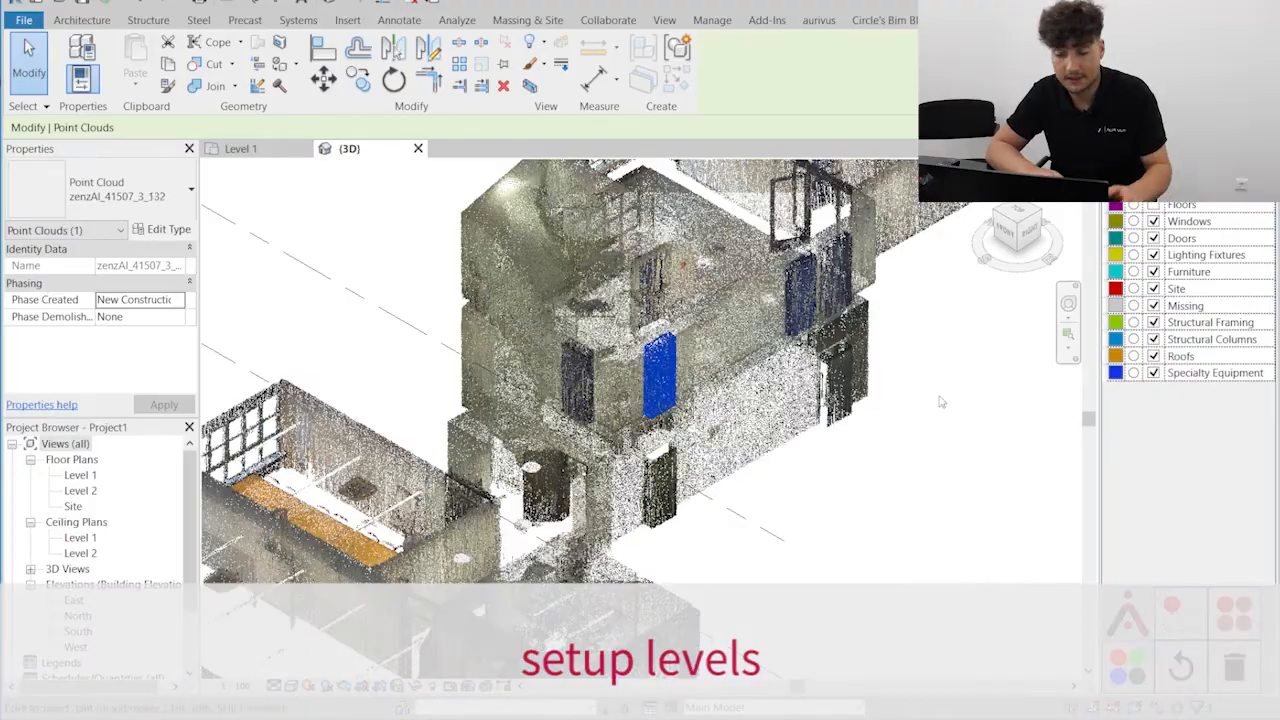
Show only the Floors class of the point cloud and view it straight from the right side with the levels
{"action": "middle_click_drag", "start_coordinate": [1048, 495], "coordinate": [1050, 525], "text": "shift"}
{"action": "left_click", "coordinate": [1133, 206]}
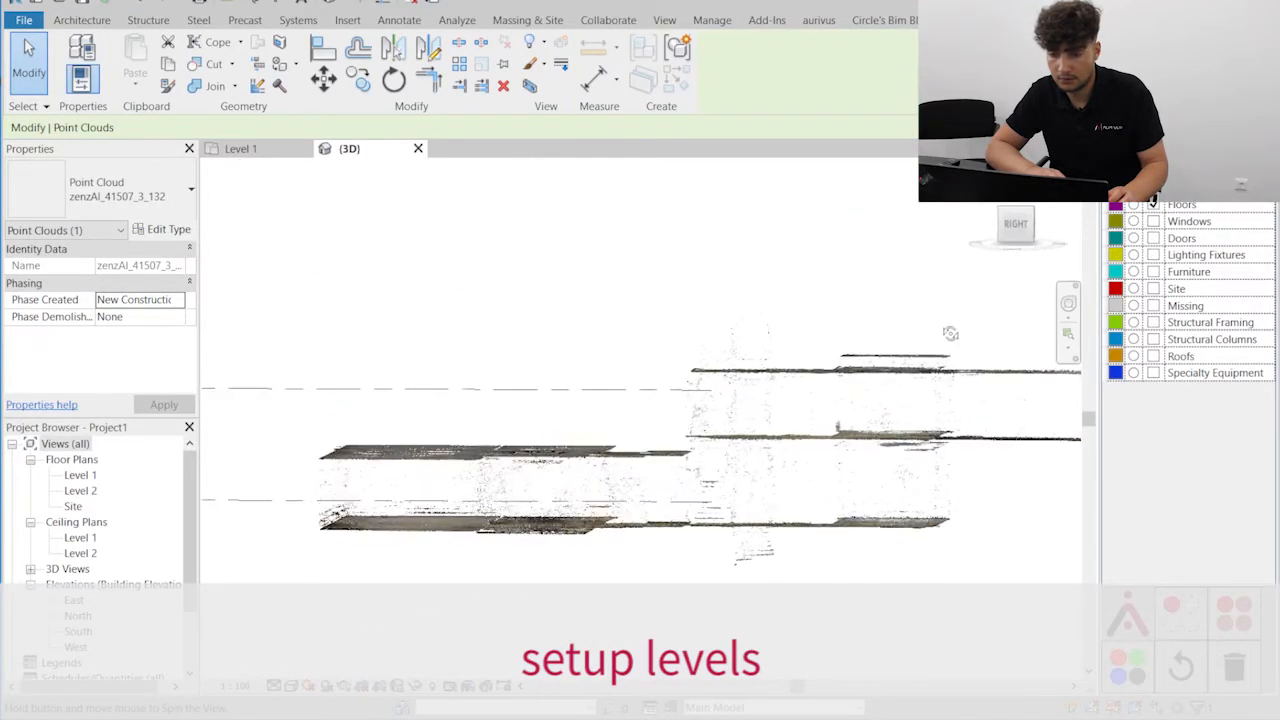
{"action": "left_click", "coordinate": [1011, 246]}
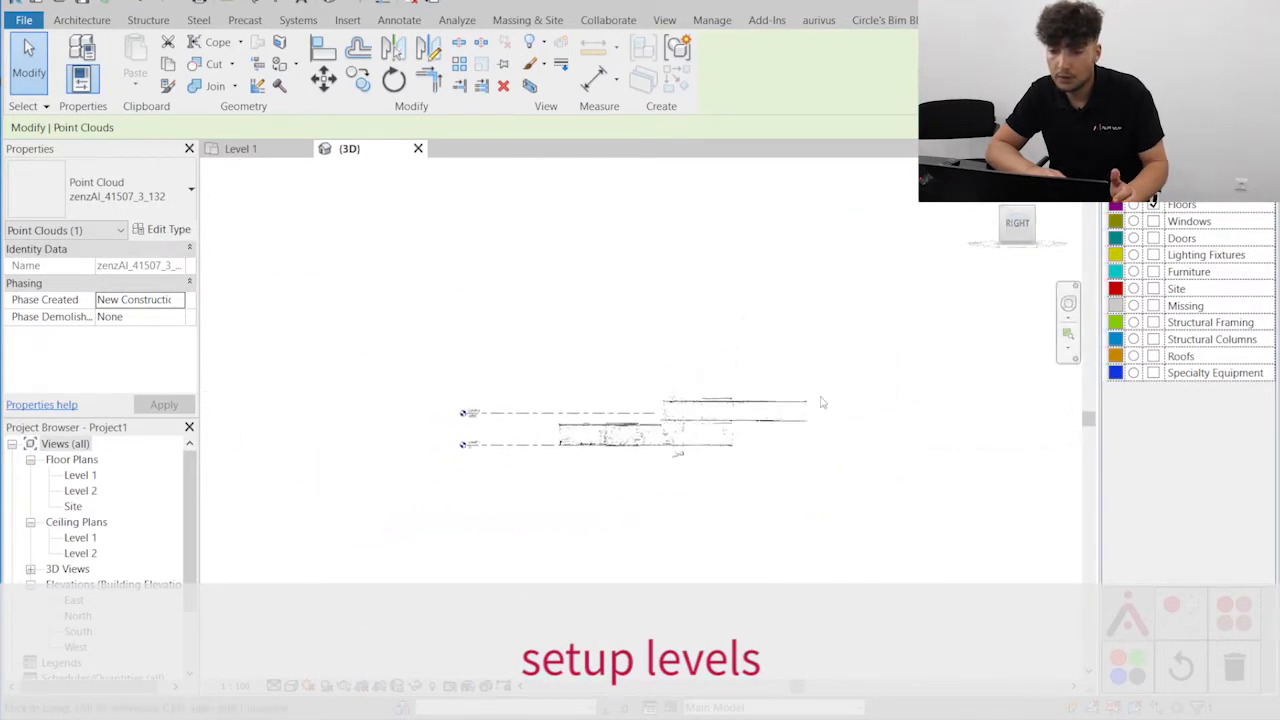
{"action": "scroll", "coordinate": [520, 498], "scroll_direction": "up", "scroll_amount": 1}
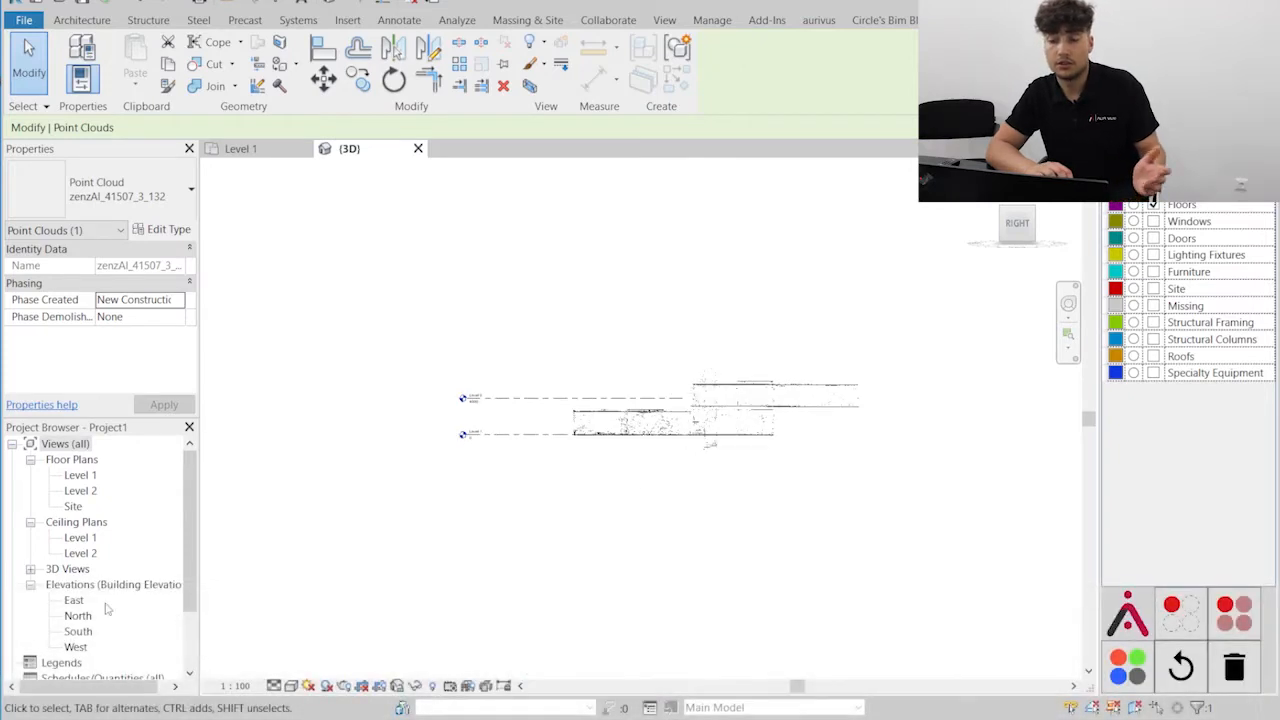
Open the East elevation and check Level 1 and Level 2 against the floor points
{"action": "double_click", "coordinate": [73, 601]}
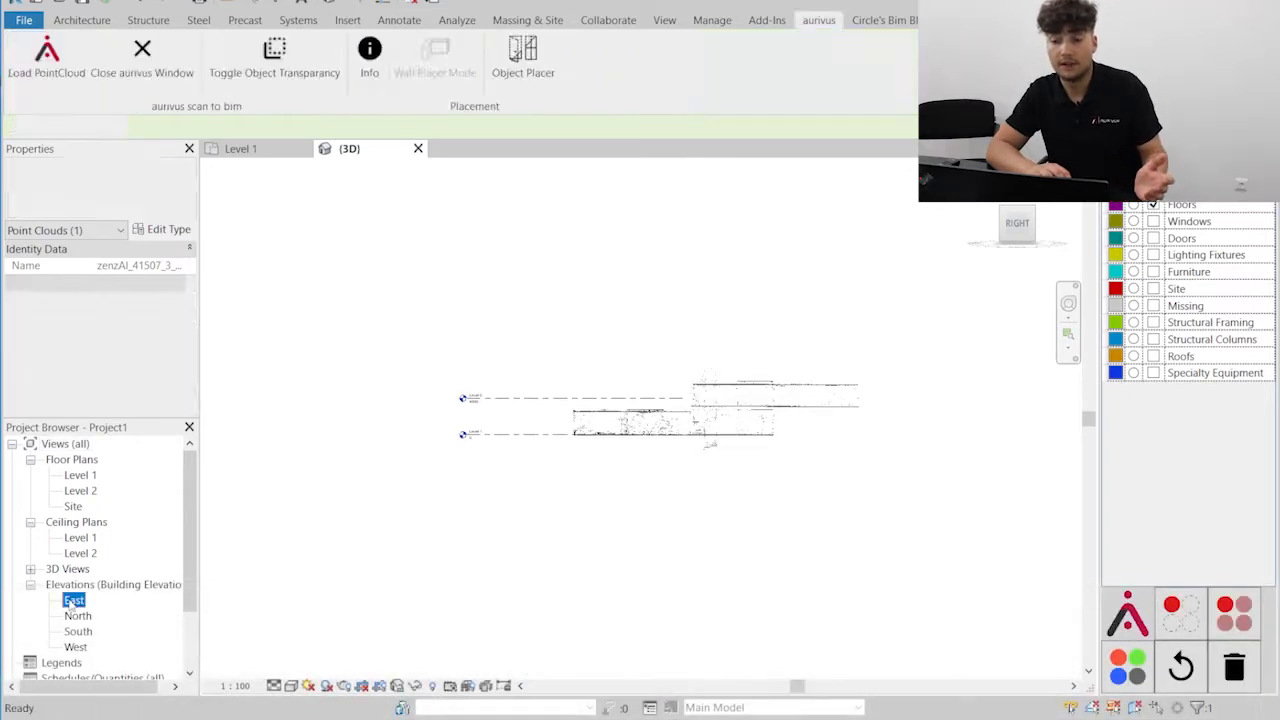
{"action": "left_click", "coordinate": [414, 480]}
{"action": "left_click", "coordinate": [455, 458]}
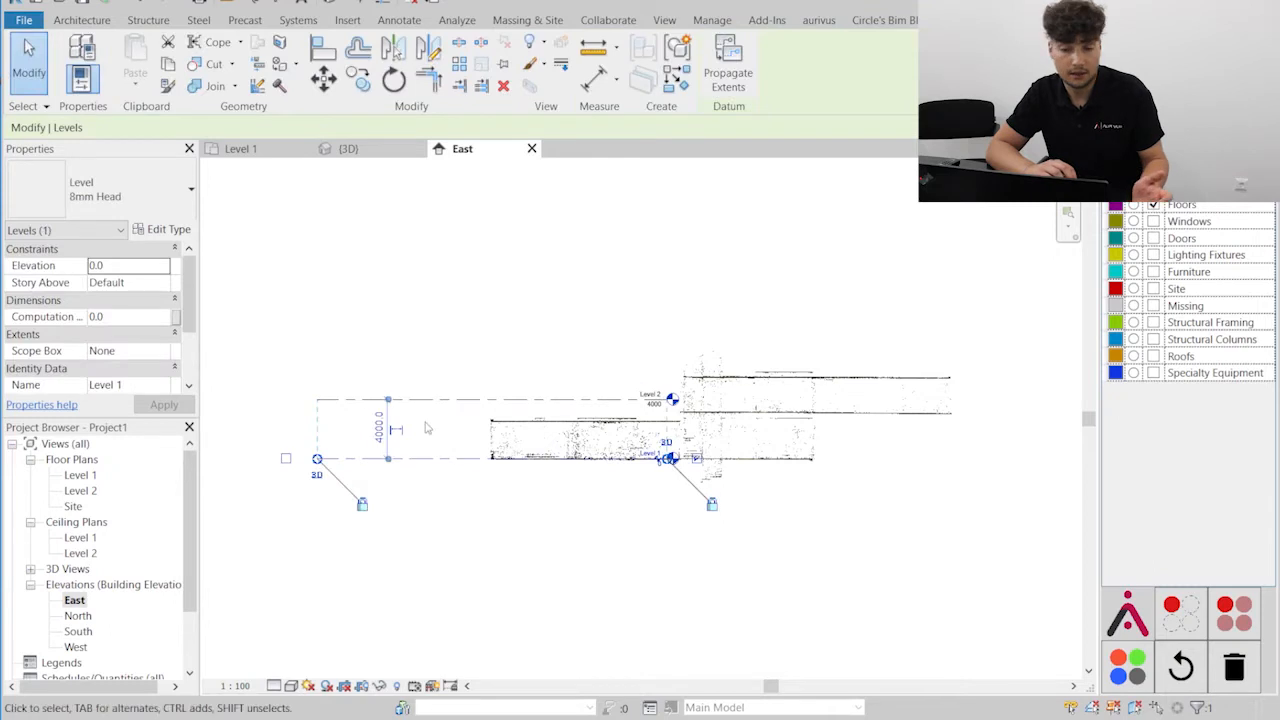
{"action": "left_click", "coordinate": [458, 399]}
In the North elevation, lower Level 2 to 3100 so it lies on the upper storey's floor points
{"action": "double_click", "coordinate": [78, 616]}
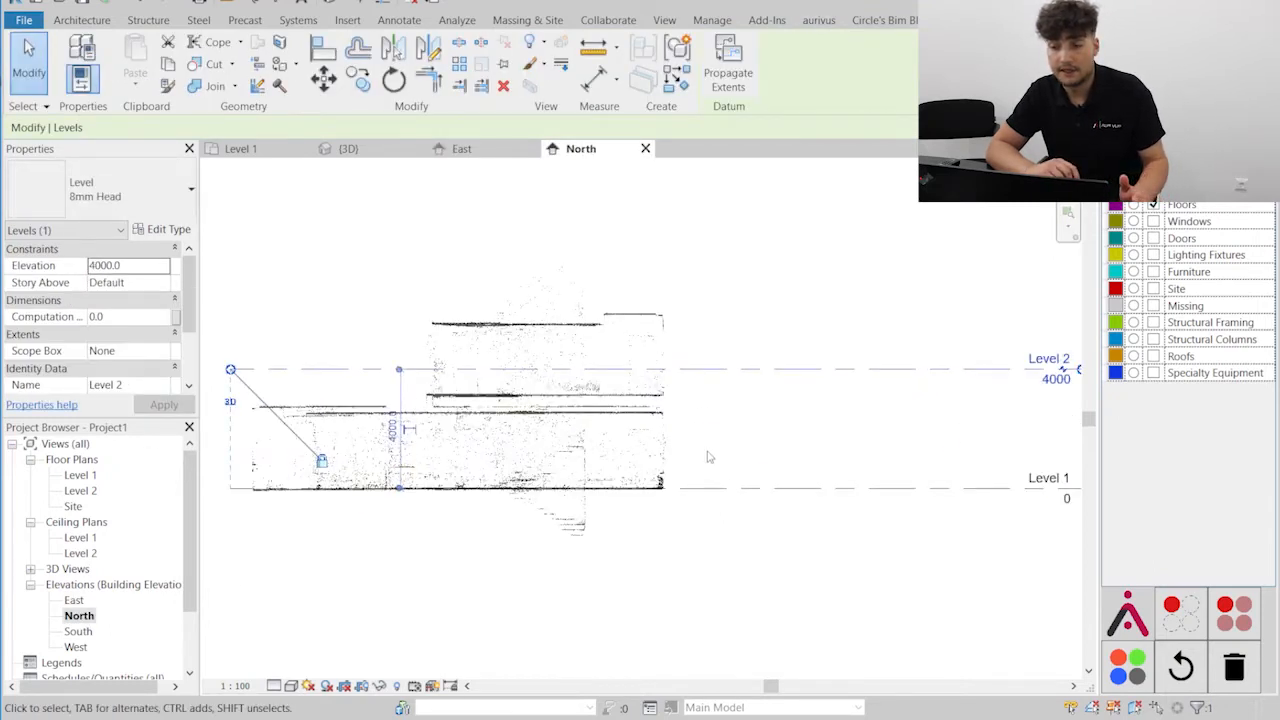
{"action": "scroll", "coordinate": [707, 457], "scroll_direction": "down", "scroll_amount": 1}
{"action": "left_click", "coordinate": [697, 549]}
{"action": "left_click", "coordinate": [752, 388]}
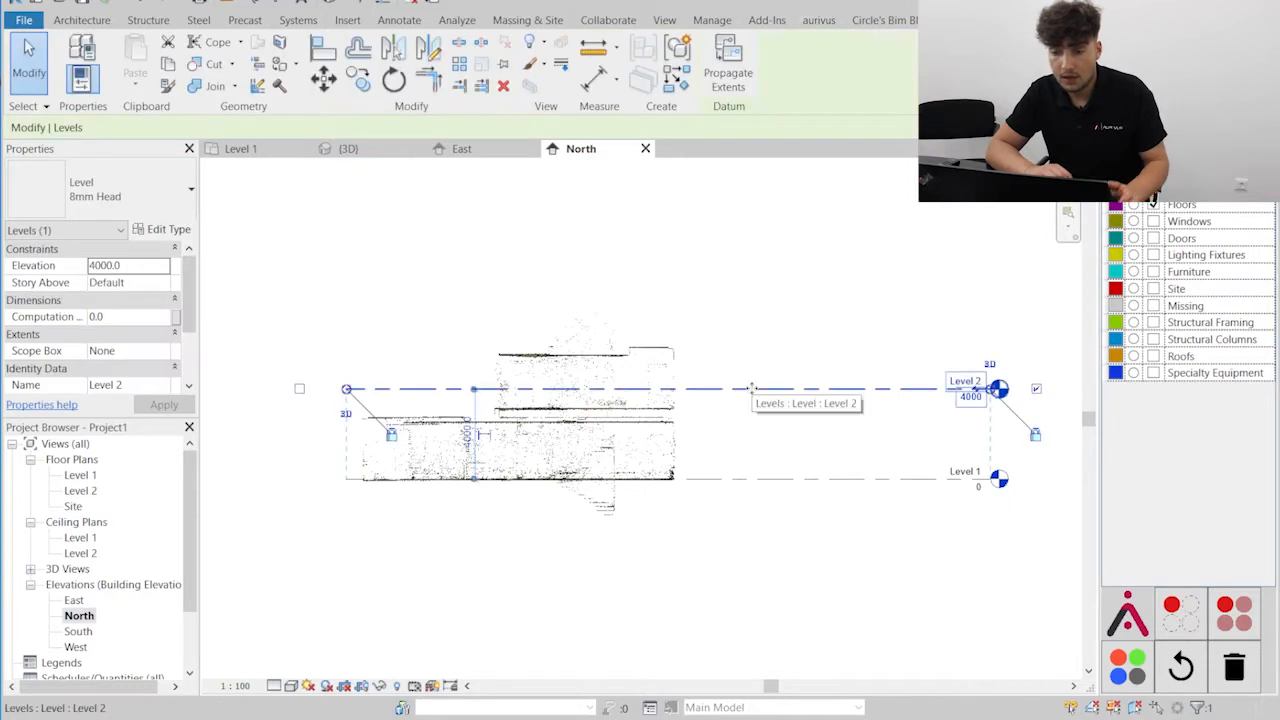
{"action": "mouse_move", "coordinate": [752, 388]}
{"action": "left_mouse_down"}
{"action": "mouse_move", "coordinate": [745, 412]}
{"action": "mouse_move", "coordinate": [756, 409]}
{"action": "left_mouse_up"}
{"action": "left_click", "coordinate": [763, 523]}
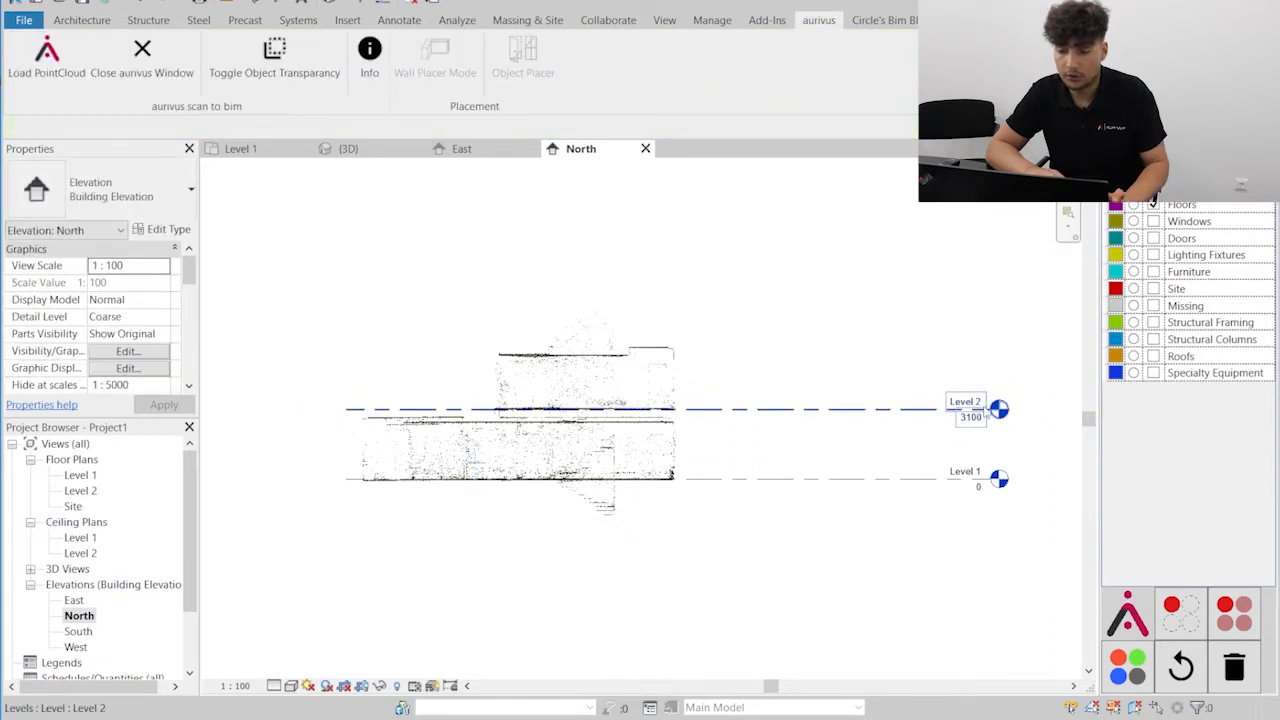
Shorten the aligned Level 1 and Level 2 lines so their heads sit just beside the point cloud
{"action": "left_click", "coordinate": [990, 409]}
{"action": "left_click_drag", "start_coordinate": [986, 409], "coordinate": [678, 409]}
{"action": "left_click", "coordinate": [848, 584]}
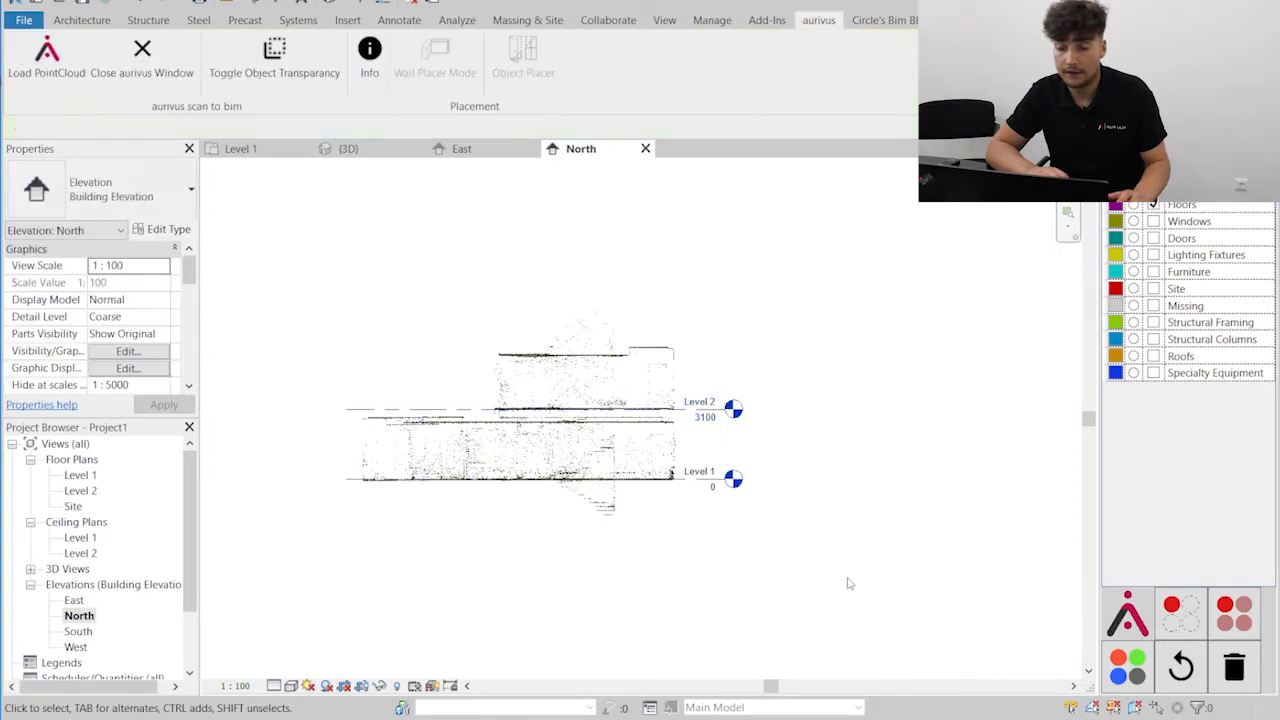
Draw a new level at 5800 above Level 2, aligned with the ends of the existing levels
{"action": "left_click", "coordinate": [85, 25]}
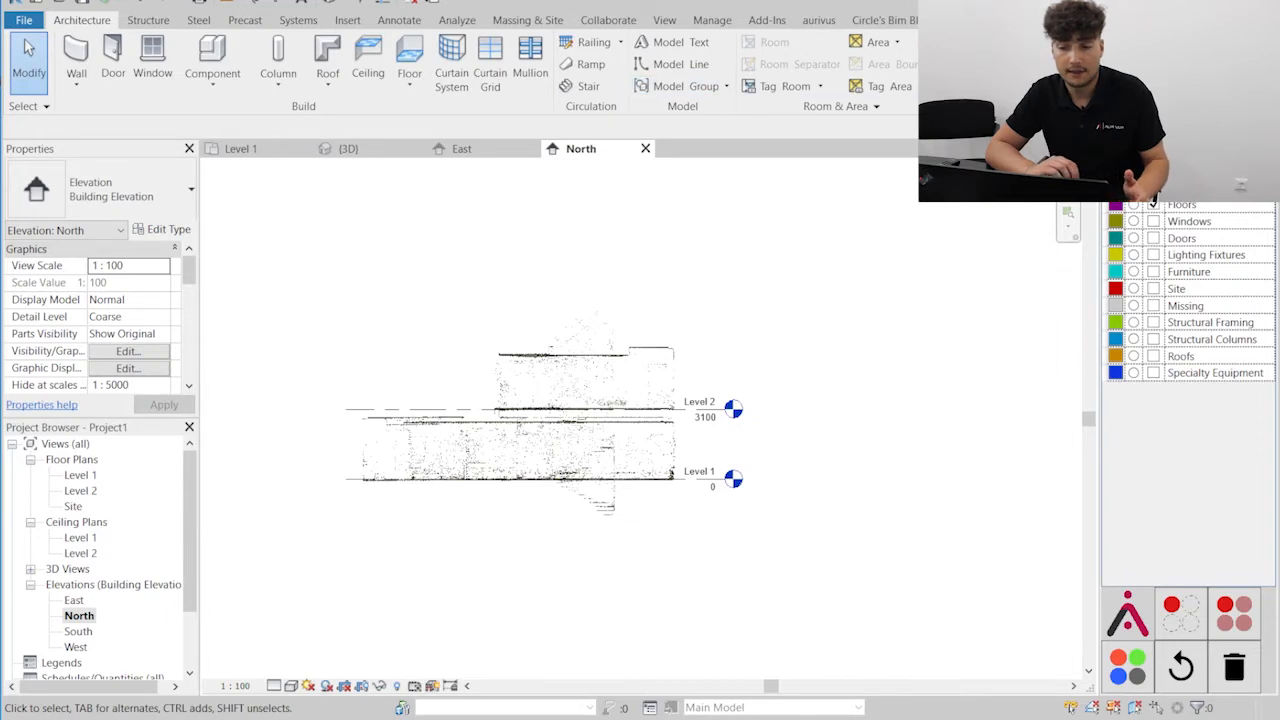
{"action": "key", "text": "l"}
{"action": "key", "text": "l"}
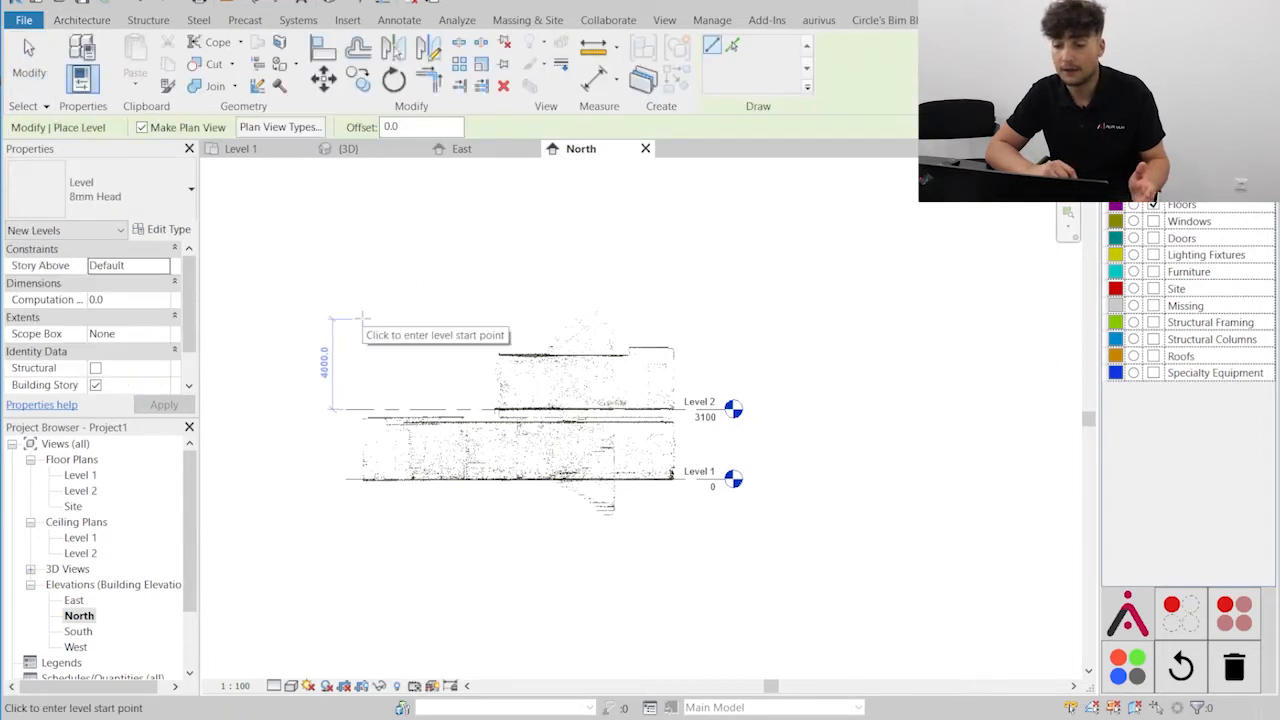
{"action": "left_click", "coordinate": [345, 346]}
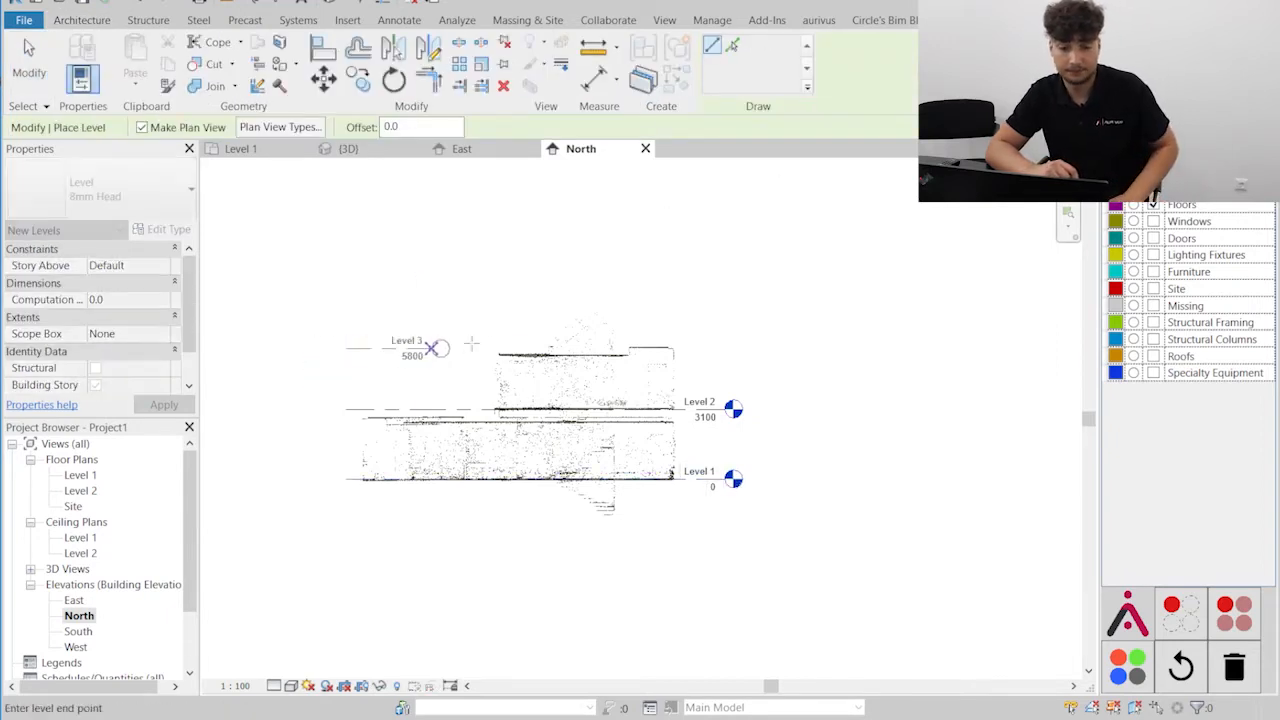
{"action": "left_click", "coordinate": [728, 348]}
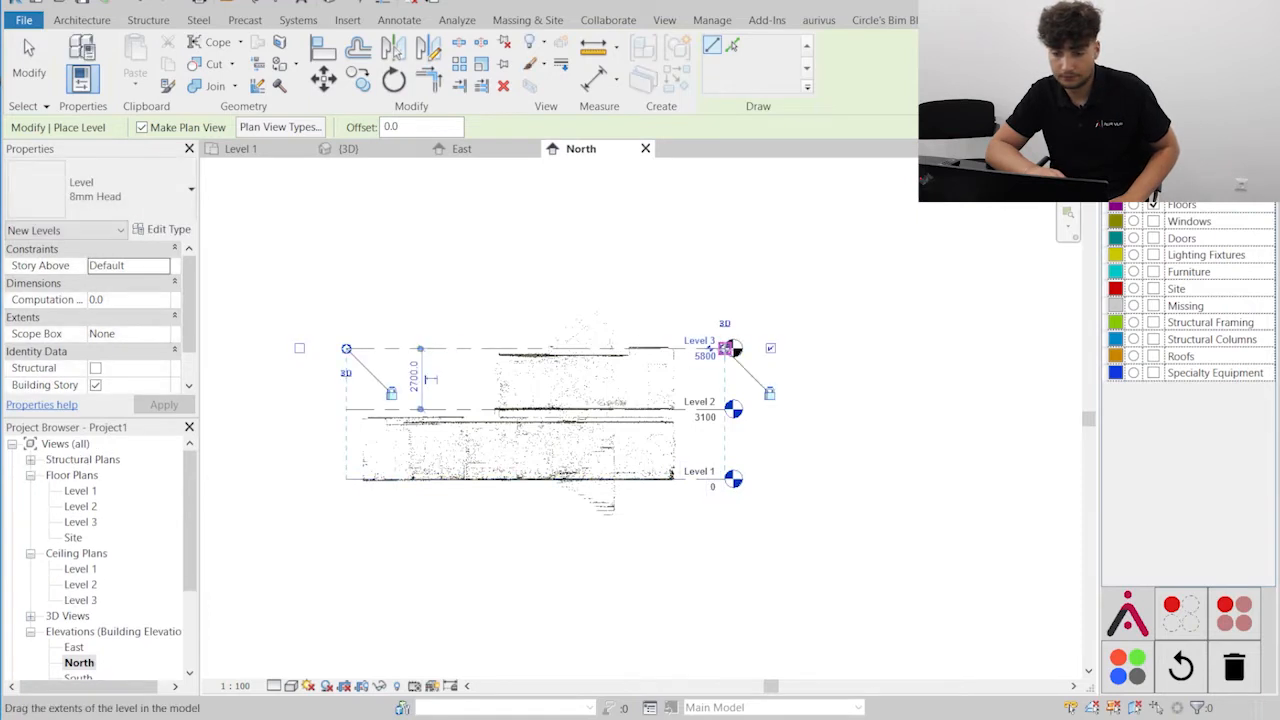
{"action": "key", "text": "Escape"}
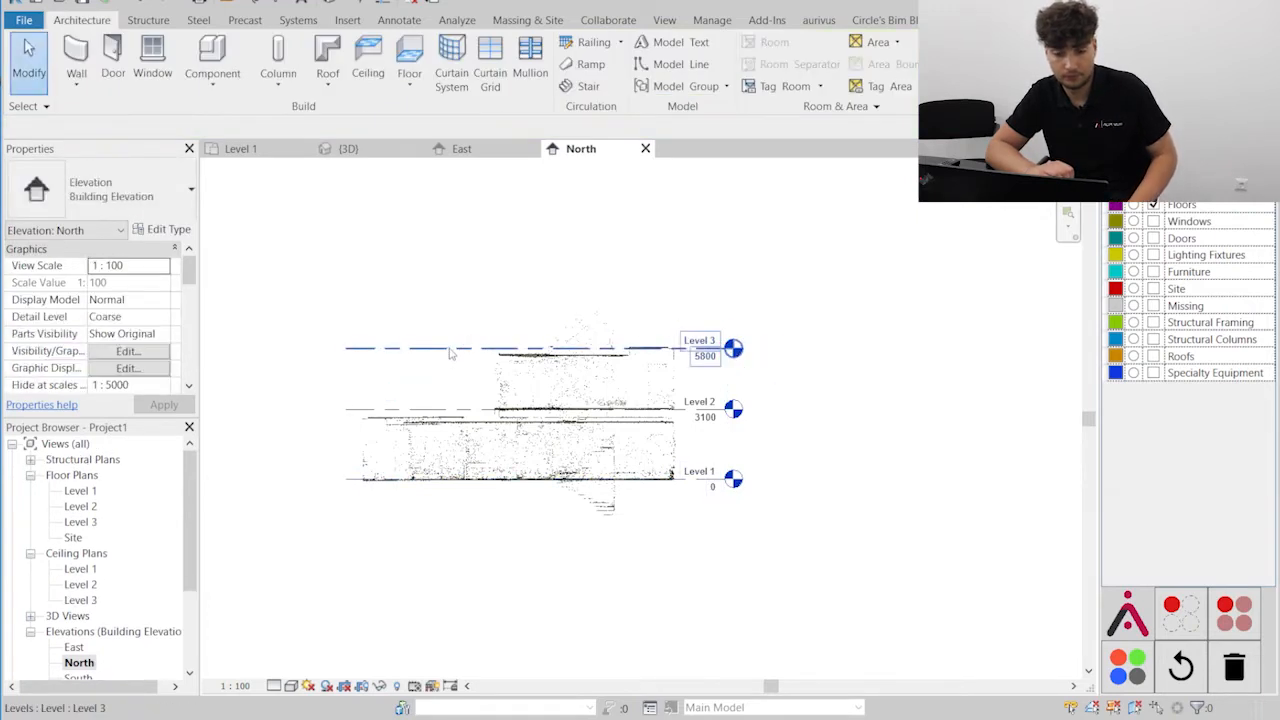
Lower Level 3 to 5500 onto the uppermost horizontal layer of the point cloud
{"action": "left_click", "coordinate": [453, 347]}
{"action": "left_click_drag", "start_coordinate": [452, 352], "coordinate": [457, 355]}
{"action": "left_click", "coordinate": [535, 313]}
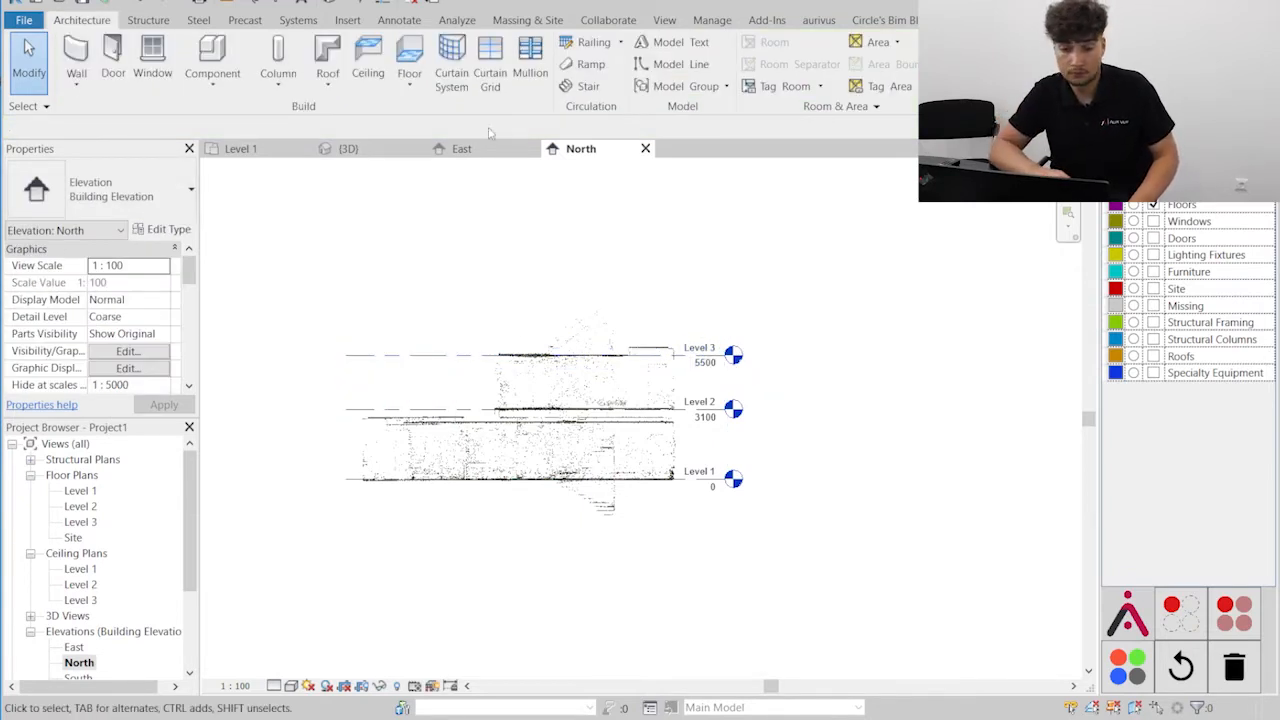
Check the three levels against the floor points in the South and North elevations
{"action": "double_click", "coordinate": [88, 677]}
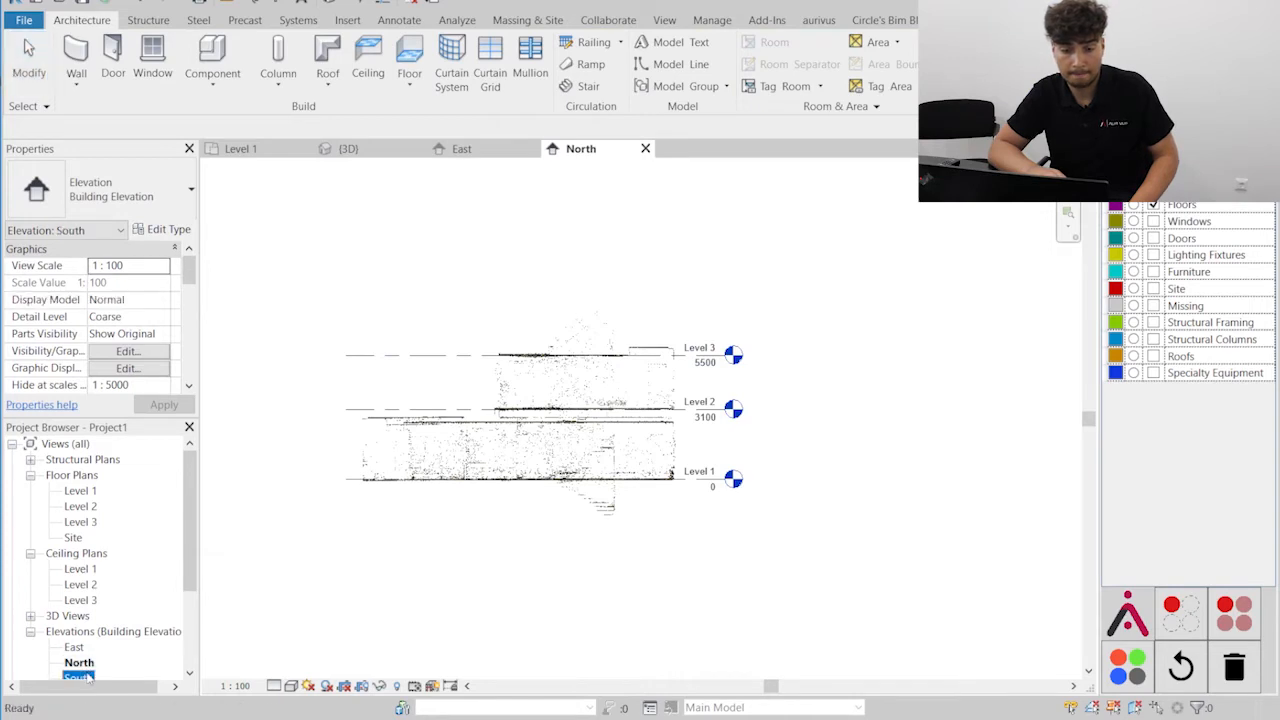
{"action": "scroll", "coordinate": [771, 313], "scroll_direction": "up", "scroll_amount": 3}
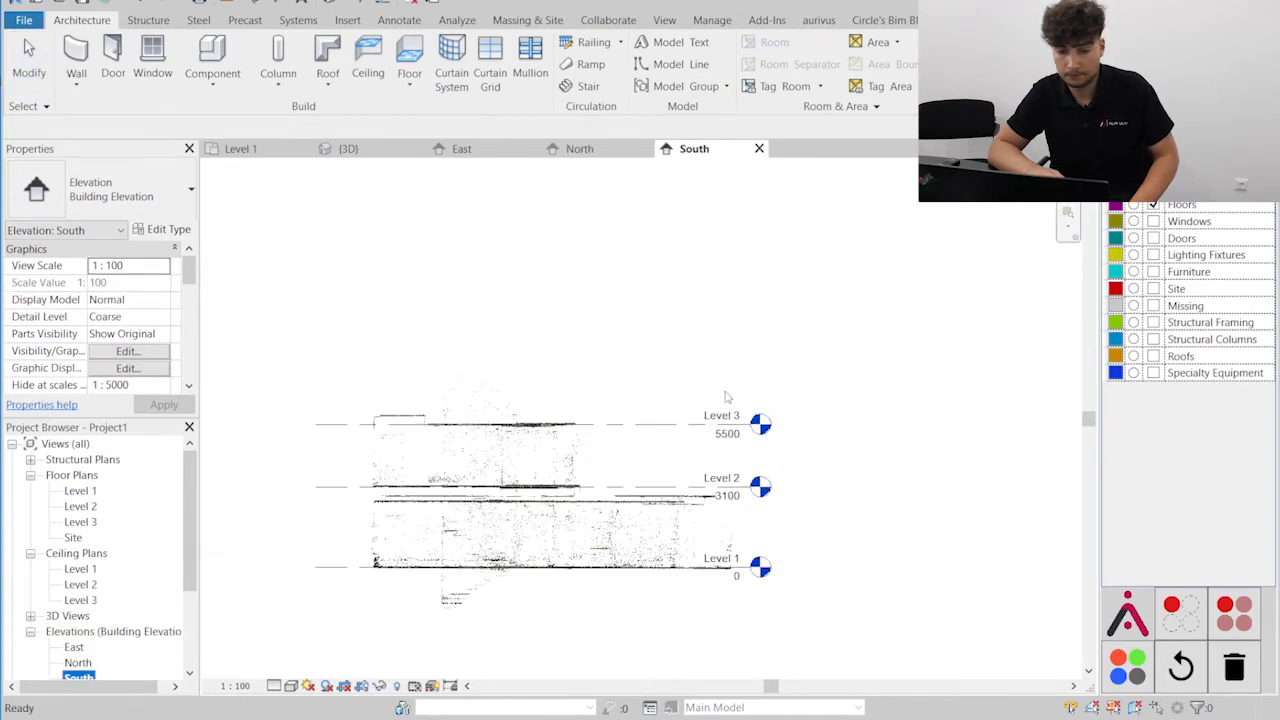
{"action": "scroll", "coordinate": [552, 590], "scroll_direction": "up", "scroll_amount": 1}
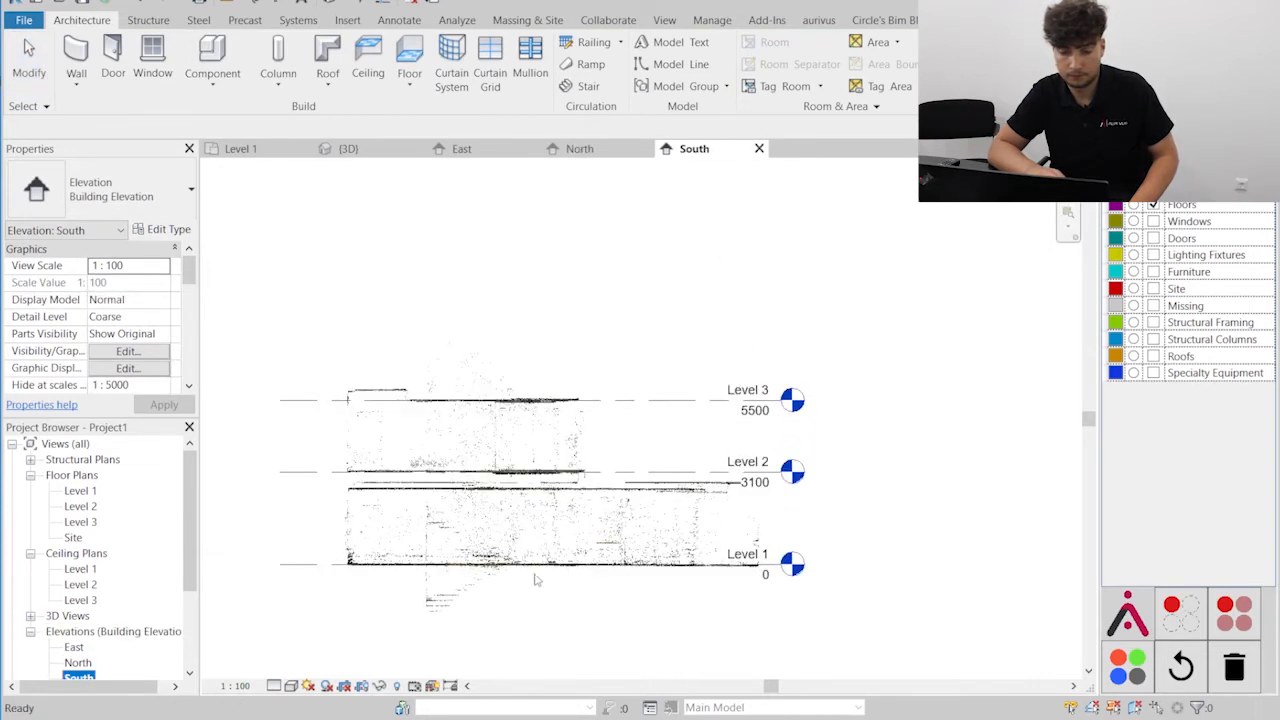
{"action": "left_click", "coordinate": [580, 148]}
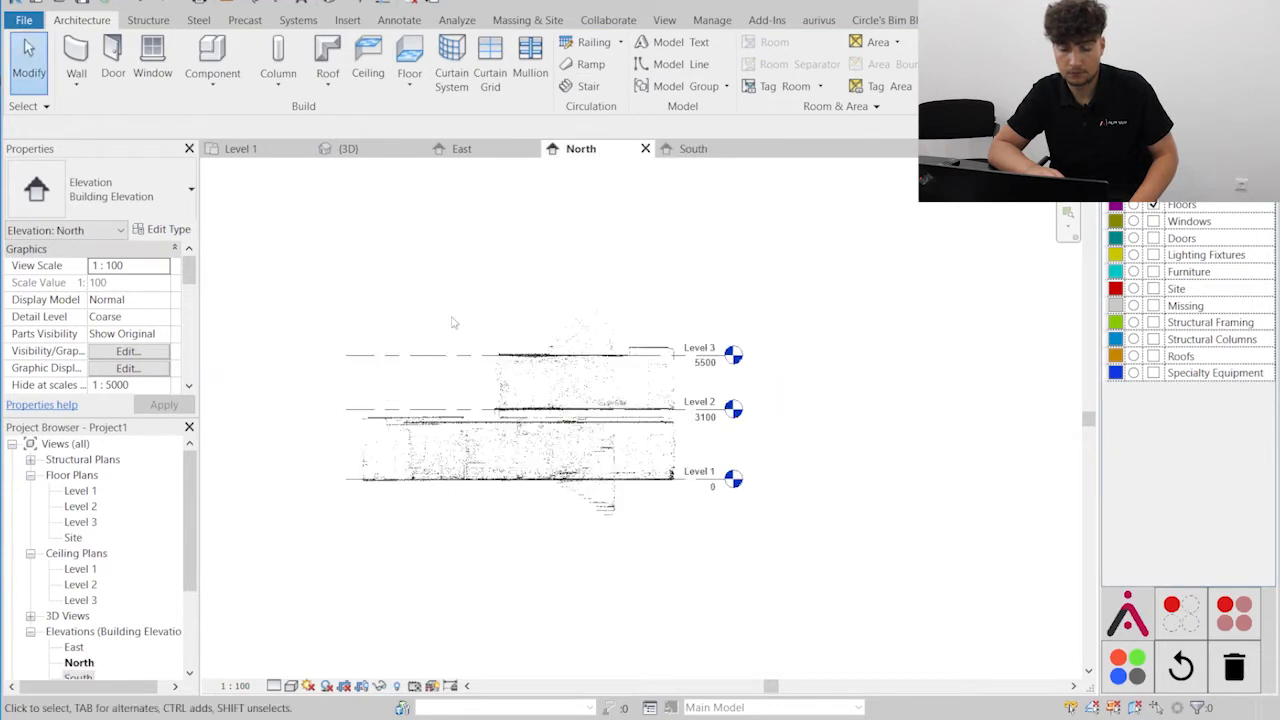
In the East elevation, extend the Level 1 and Level 2 lines until their heads align with the Level 3 head
{"action": "left_click", "coordinate": [492, 152]}
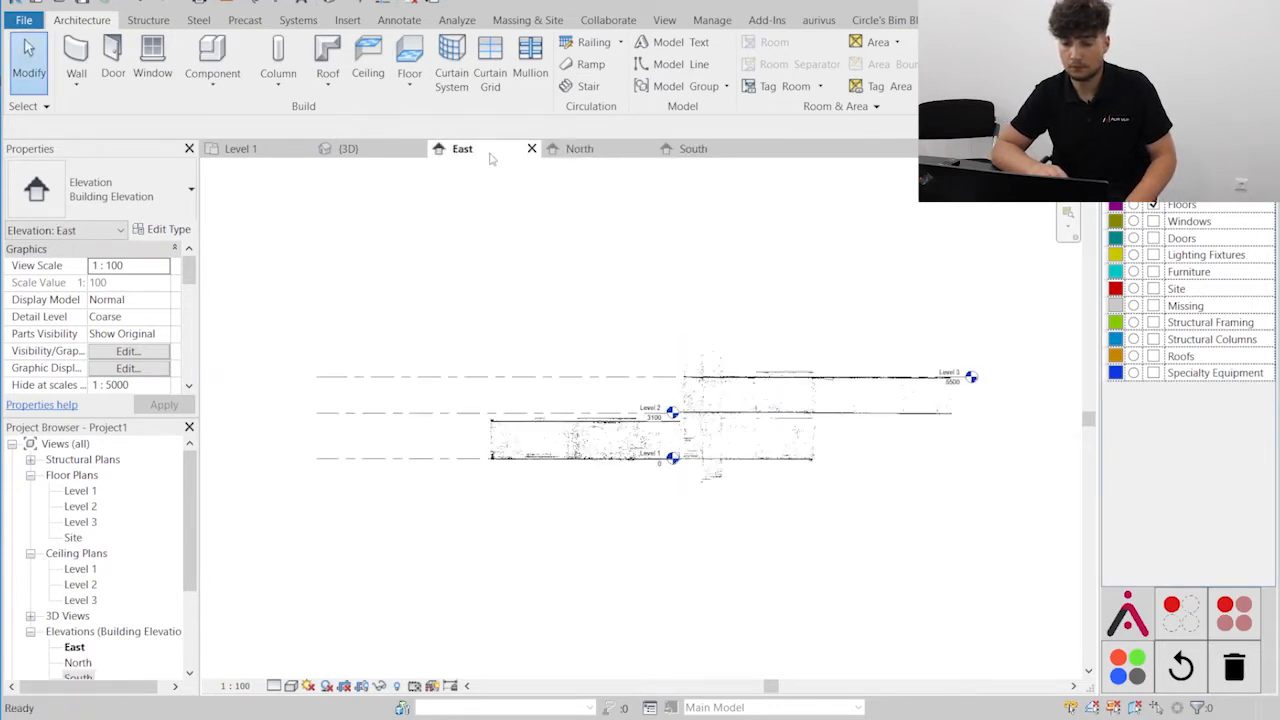
{"action": "left_click", "coordinate": [960, 377]}
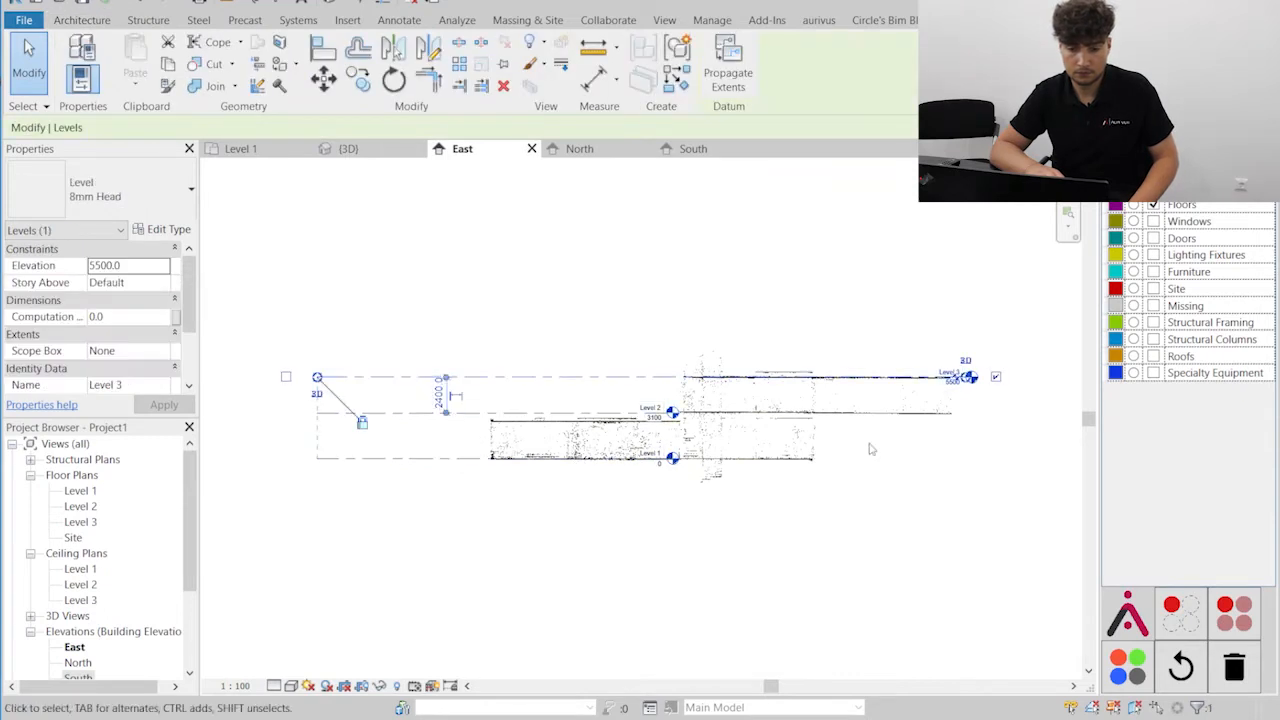
{"action": "scroll", "coordinate": [866, 455], "scroll_direction": "up", "scroll_amount": 2}
{"action": "left_click", "coordinate": [372, 378]}
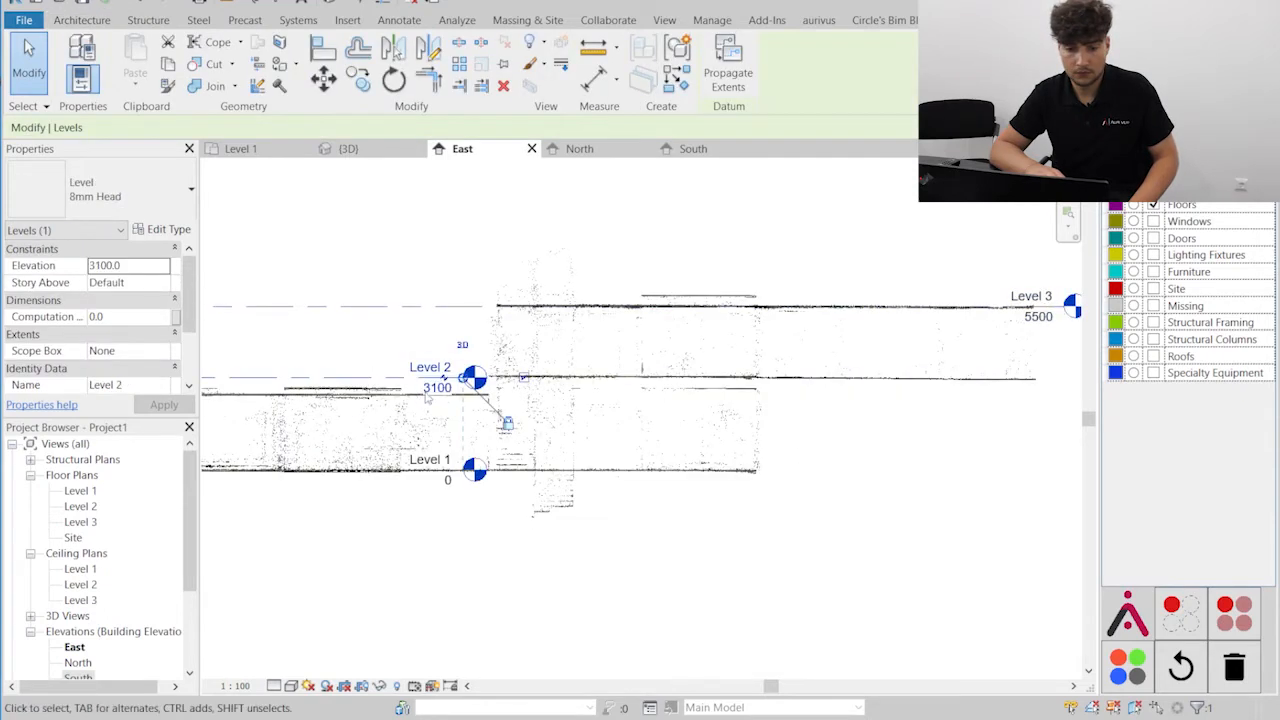
{"action": "left_click_drag", "start_coordinate": [463, 377], "coordinate": [1062, 378]}
{"action": "left_click", "coordinate": [785, 572]}
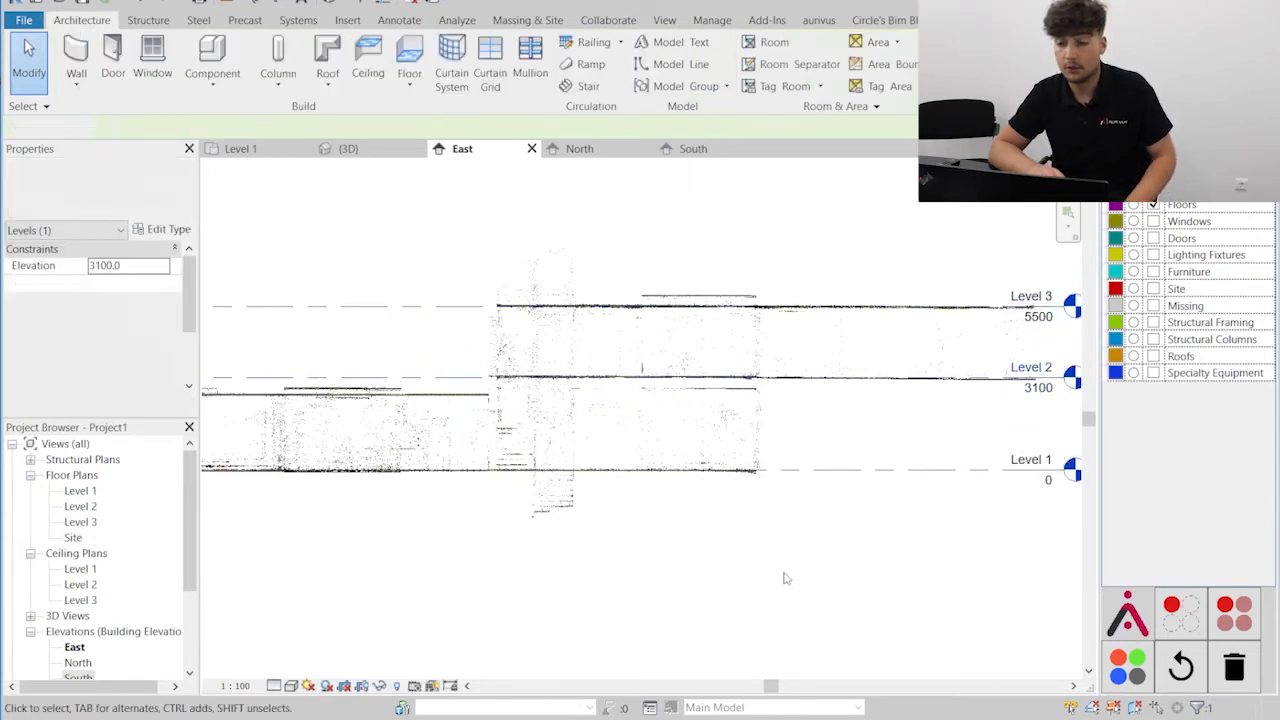
Shorten the opposite ends of all three aligned levels to just outside the point cloud in the East elevation
{"action": "scroll", "coordinate": [782, 530], "scroll_direction": "down", "scroll_amount": 3}
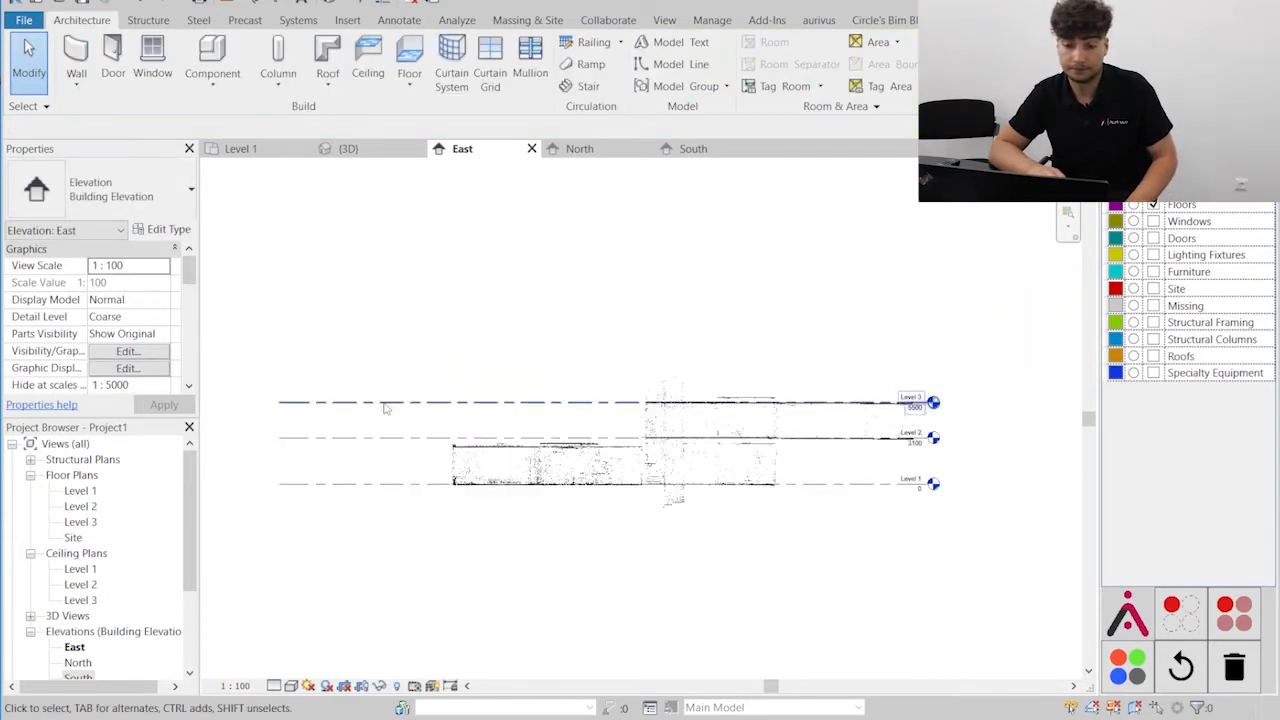
{"action": "left_click", "coordinate": [385, 402]}
{"action": "left_click_drag", "start_coordinate": [317, 402], "coordinate": [432, 402]}
{"action": "left_click", "coordinate": [474, 537]}
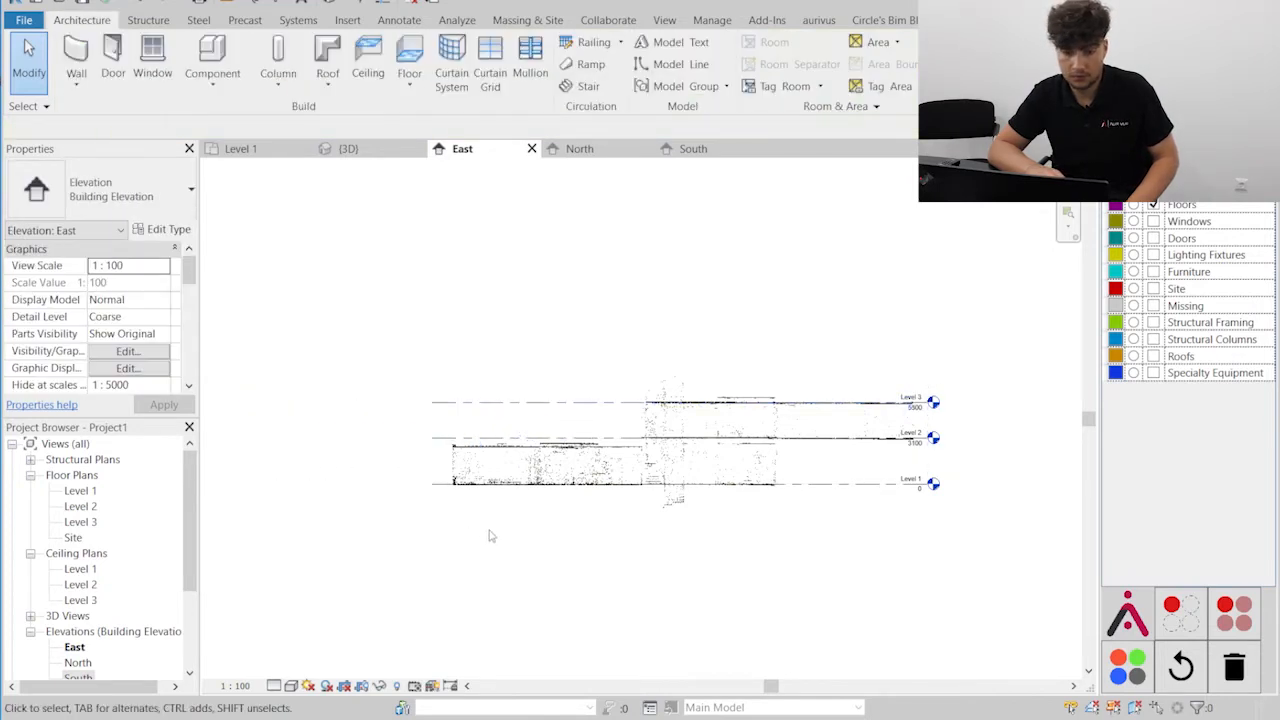
Return the 3D view to an isometric orientation and show the walls, Windows and Doors classes with Floors hidden
{"action": "left_click", "coordinate": [352, 150]}
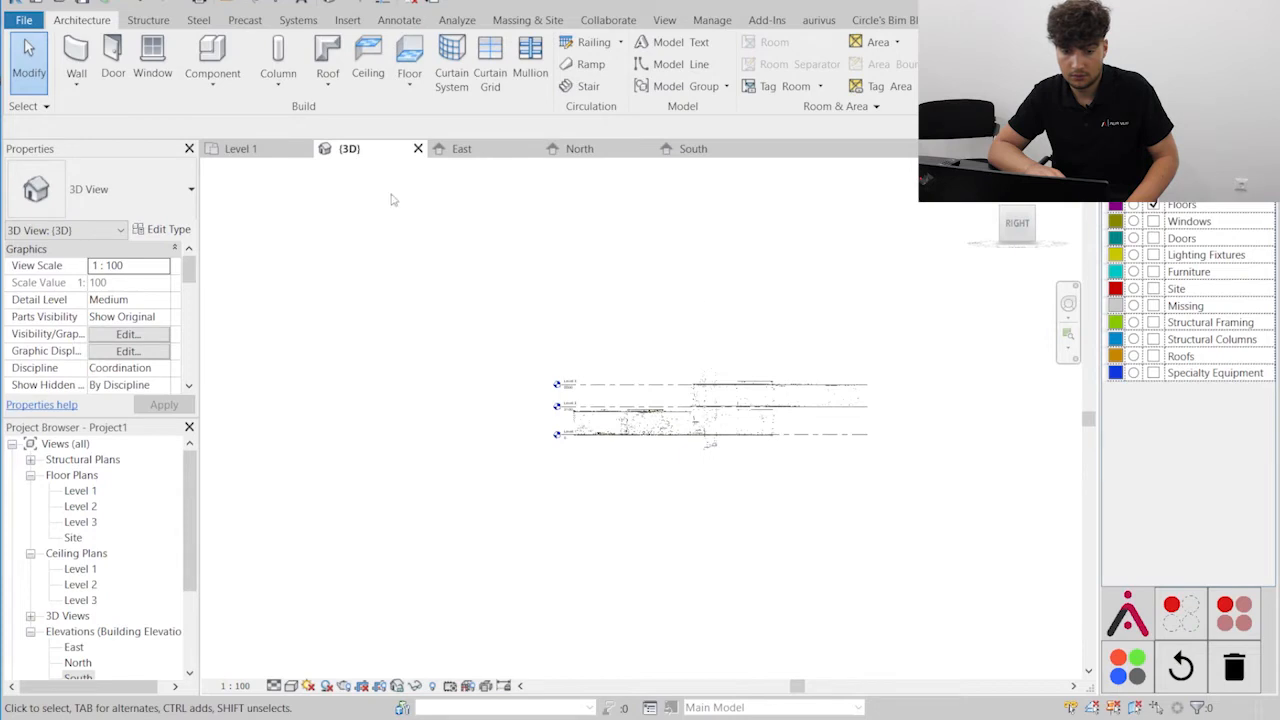
{"action": "left_click", "coordinate": [984, 218]}
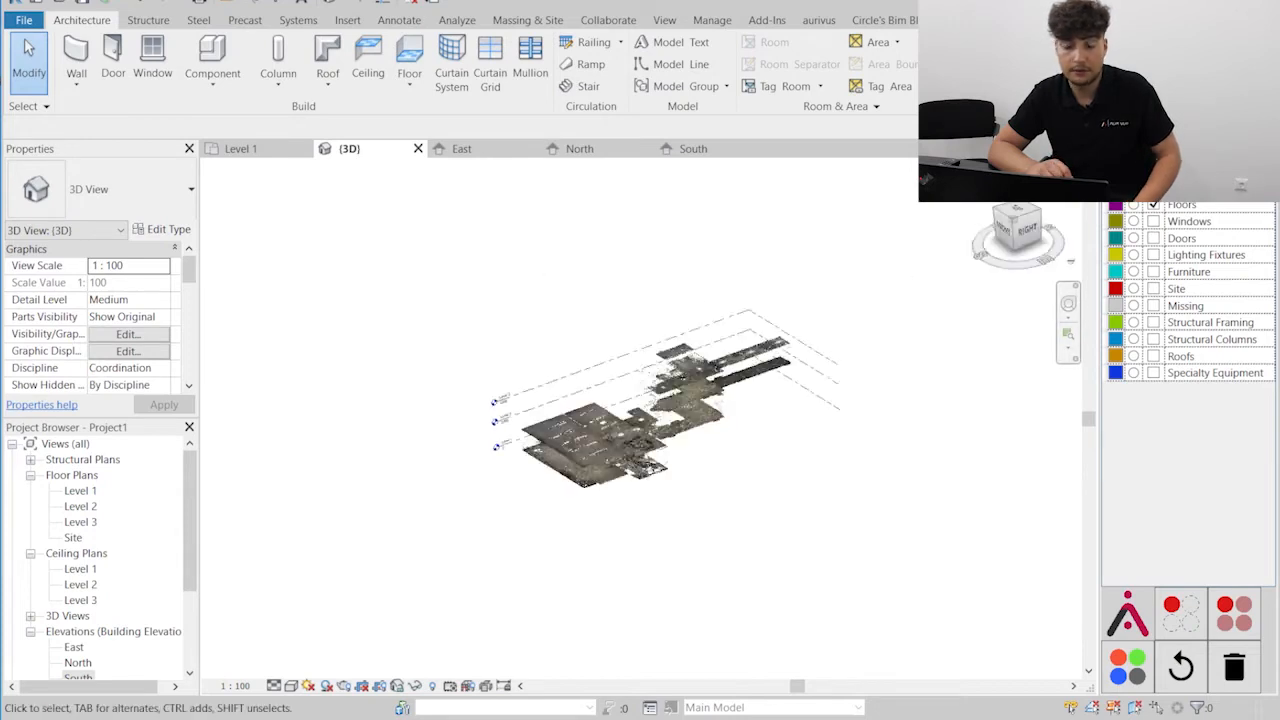
{"action": "left_click", "coordinate": [1153, 221]}
{"action": "left_click", "coordinate": [1153, 238]}
{"action": "scroll", "coordinate": [647, 524], "scroll_direction": "up", "scroll_amount": 2}
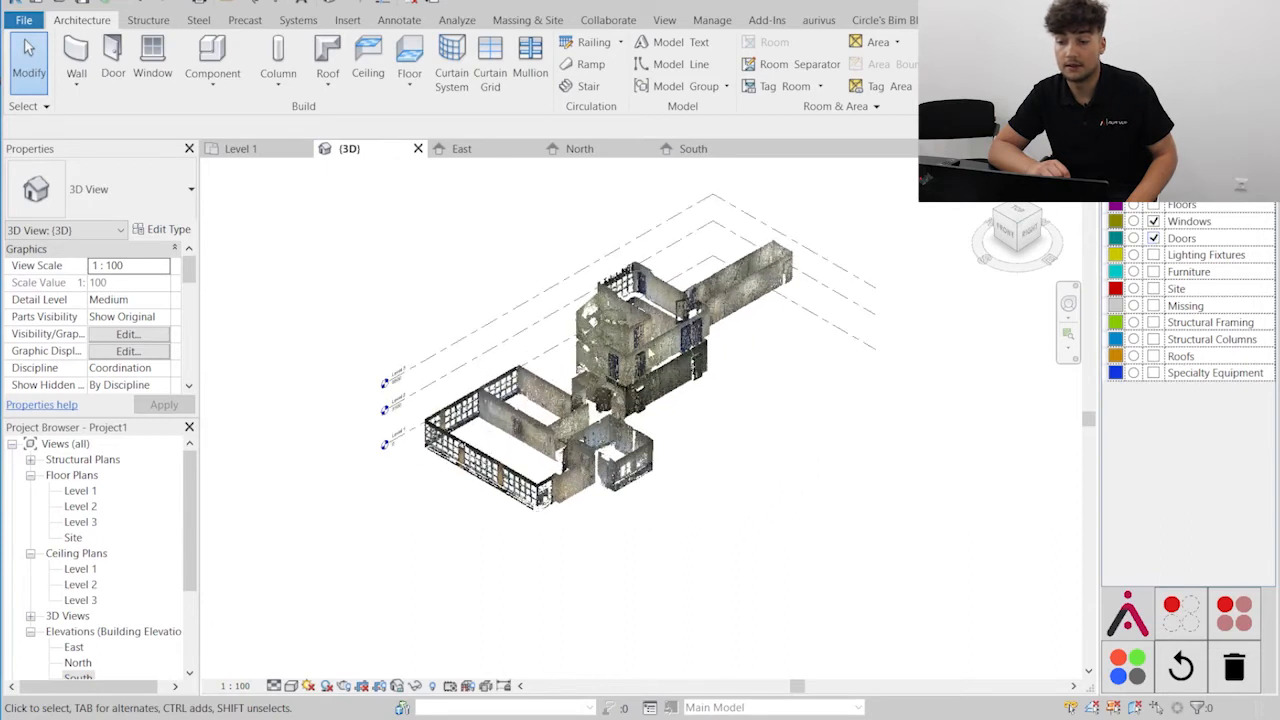
{"action": "scroll", "coordinate": [558, 328], "scroll_direction": "up", "scroll_amount": 2}
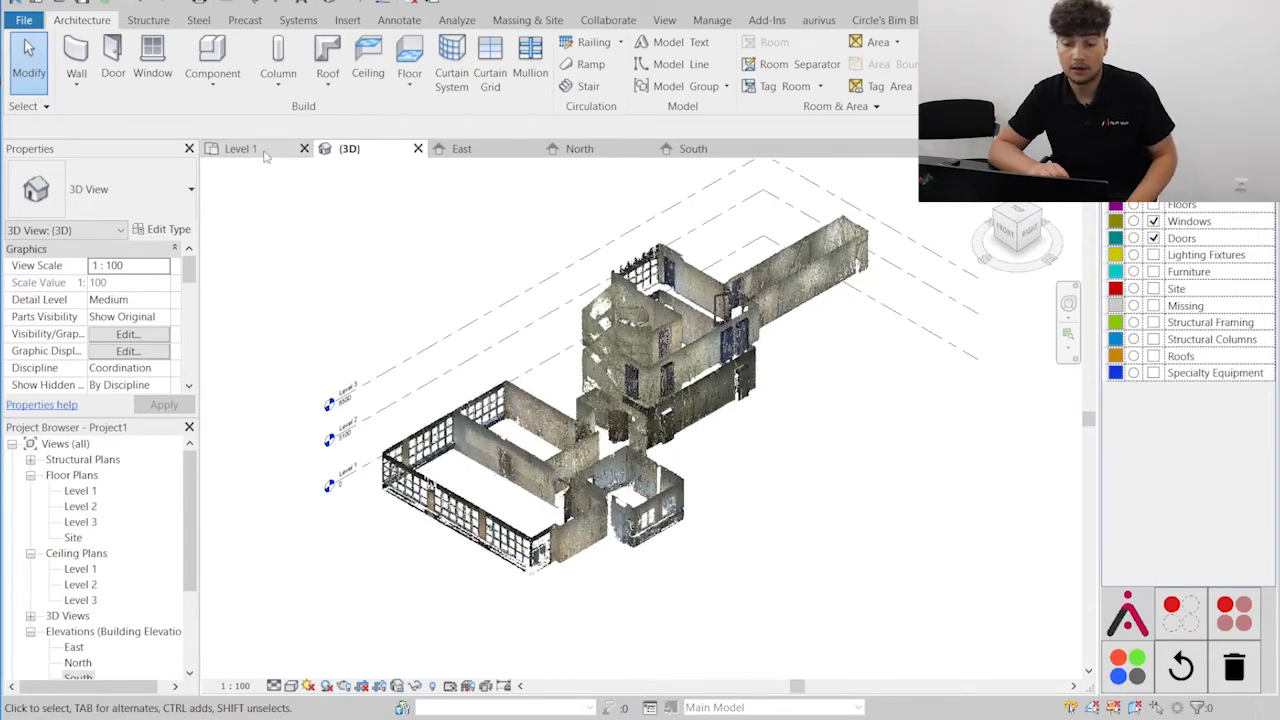
Dock the 3D view side by side with the elevation and plan views and fit the point cloud in it
{"action": "left_click_drag", "start_coordinate": [362, 150], "coordinate": [1093, 292]}
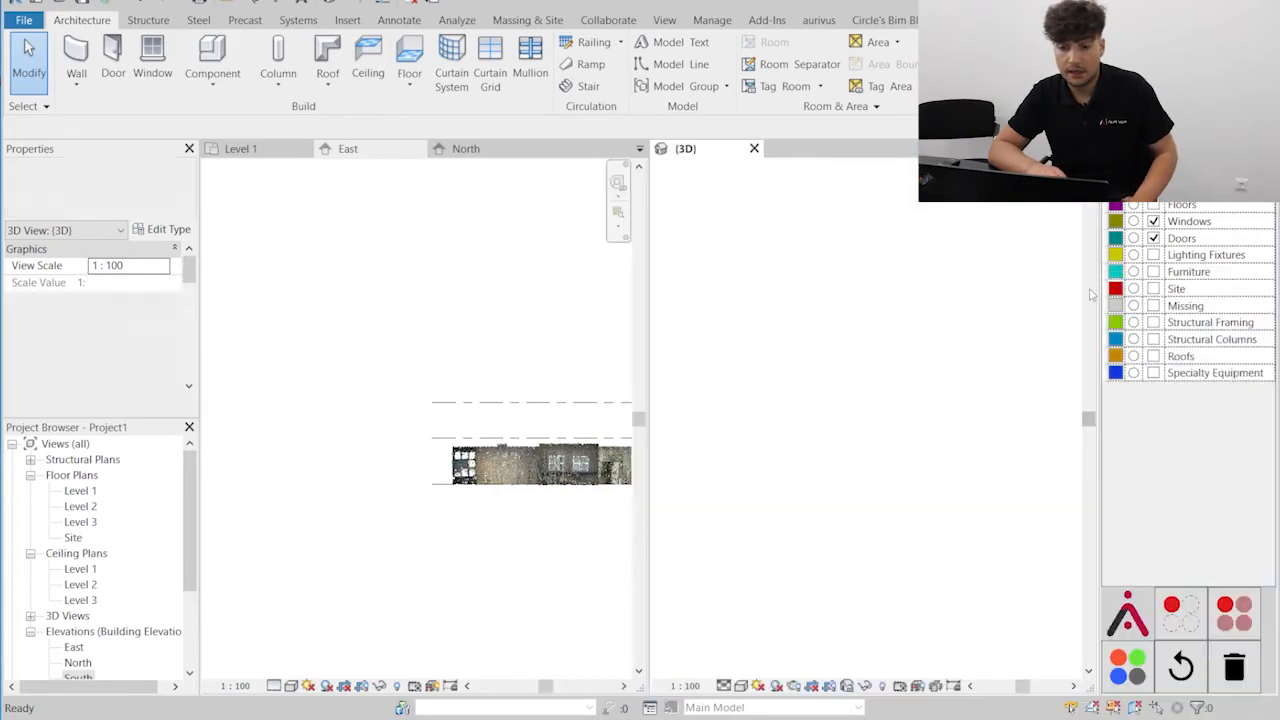
{"action": "scroll", "coordinate": [1027, 400], "scroll_direction": "up", "scroll_amount": 2}
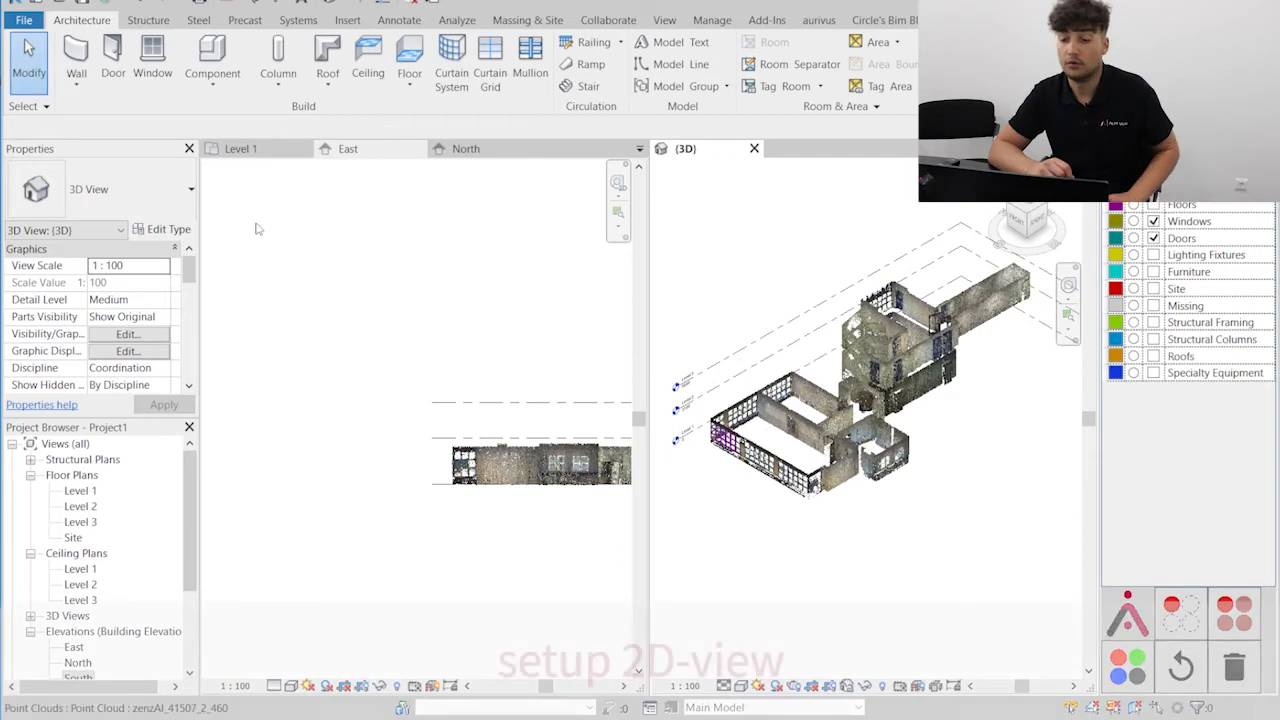
Open the Level 1 floor plan beside the 3D view and fit the whole point cloud in it
{"action": "left_click", "coordinate": [240, 148]}
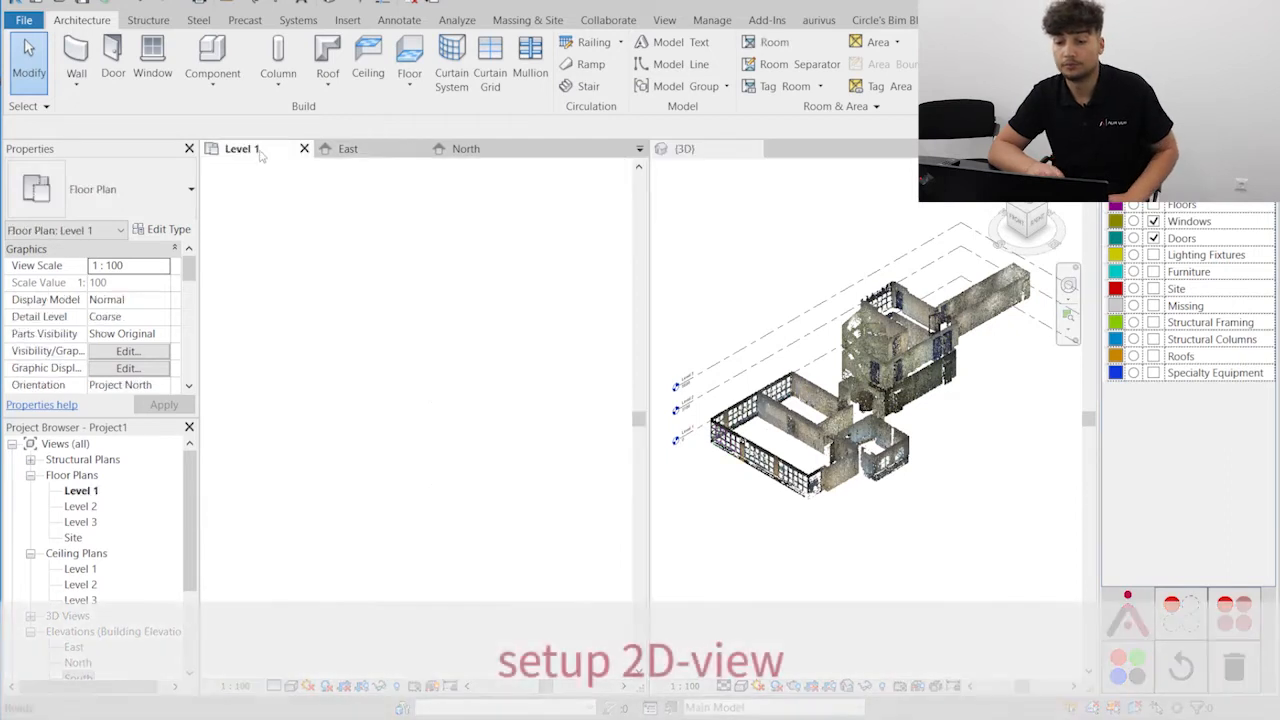
{"action": "middle_click", "coordinate": [321, 319]}
{"action": "middle_click", "coordinate": [321, 319]}
{"action": "scroll", "coordinate": [505, 324], "scroll_direction": "up", "scroll_amount": 2}
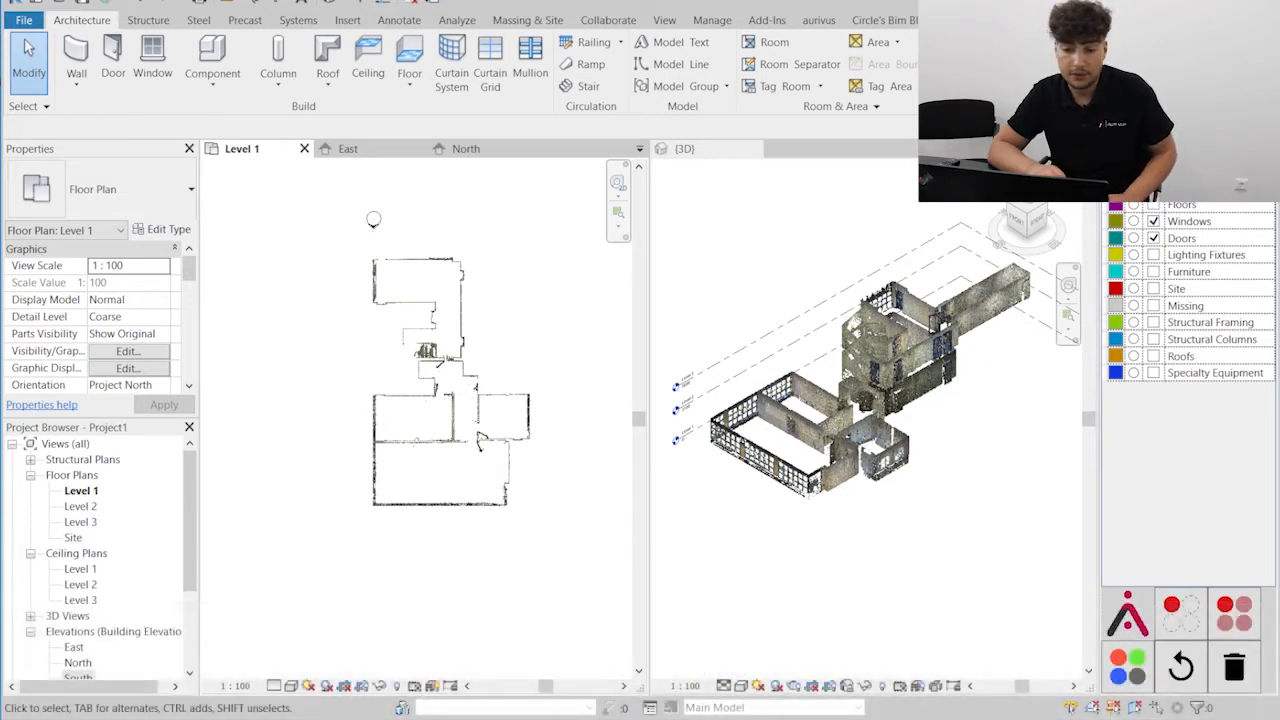
Show the furniture, structural and other remaining point cloud classes with Floors kept hidden, and colour the cloud by class
{"action": "left_click", "coordinate": [1160, 207]}
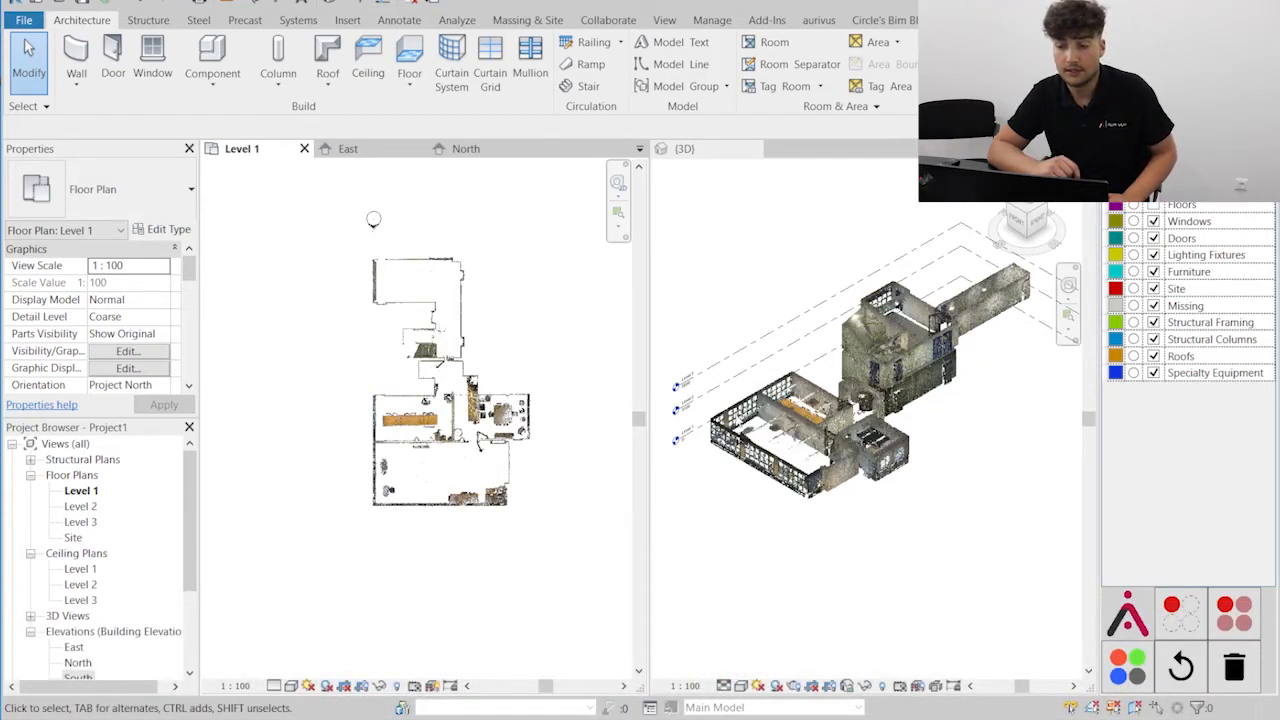
{"action": "left_click", "coordinate": [702, 437]}
{"action": "left_click", "coordinate": [702, 438]}
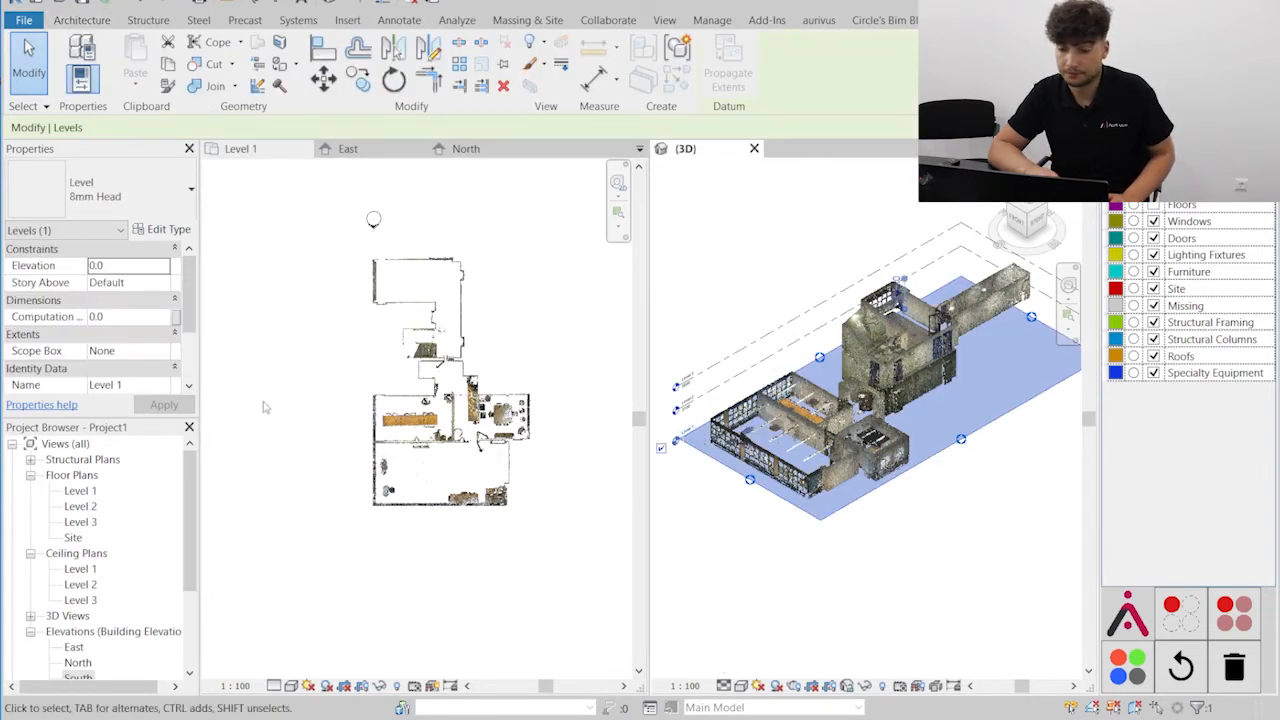
{"action": "left_click", "coordinate": [281, 363]}
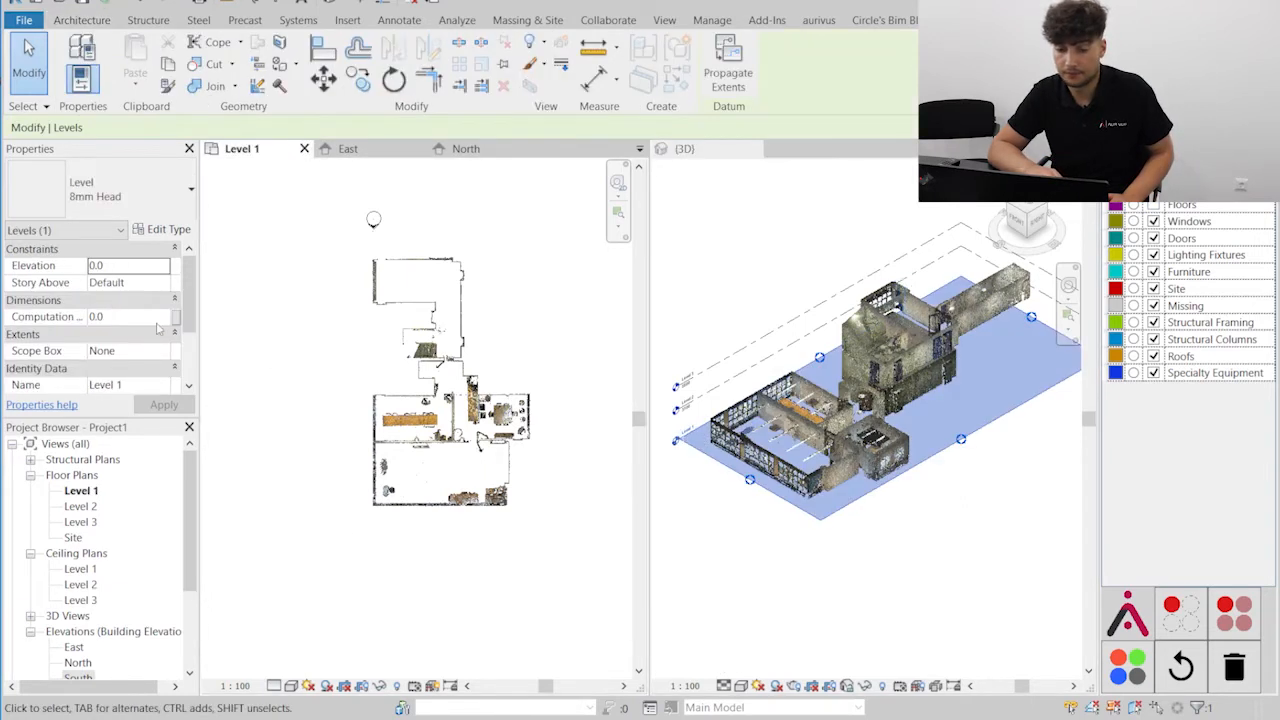
{"action": "left_click", "coordinate": [1125, 684]}
{"action": "left_click", "coordinate": [250, 322]}
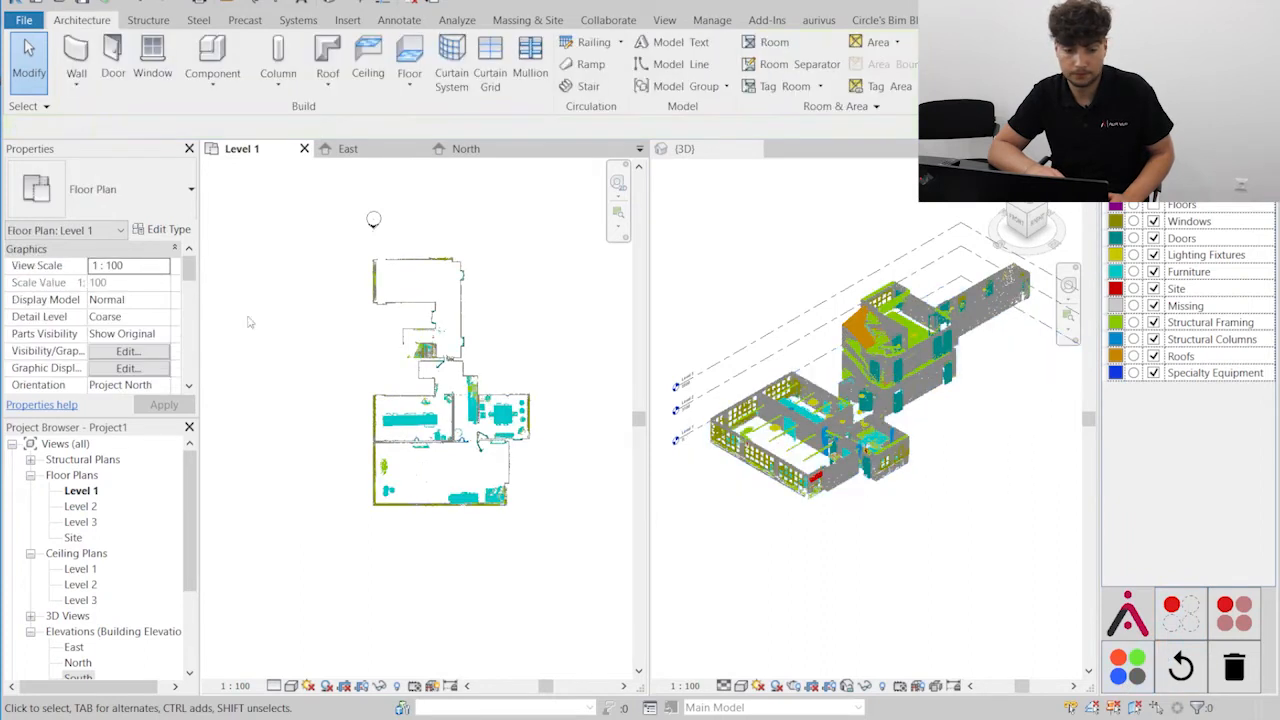
Set the Level 1 plan's view range to a top at Level Above (Level 2) with offset 0 and a cut plane offset of 2300
{"action": "scroll", "coordinate": [121, 319], "scroll_direction": "down", "scroll_amount": 5}
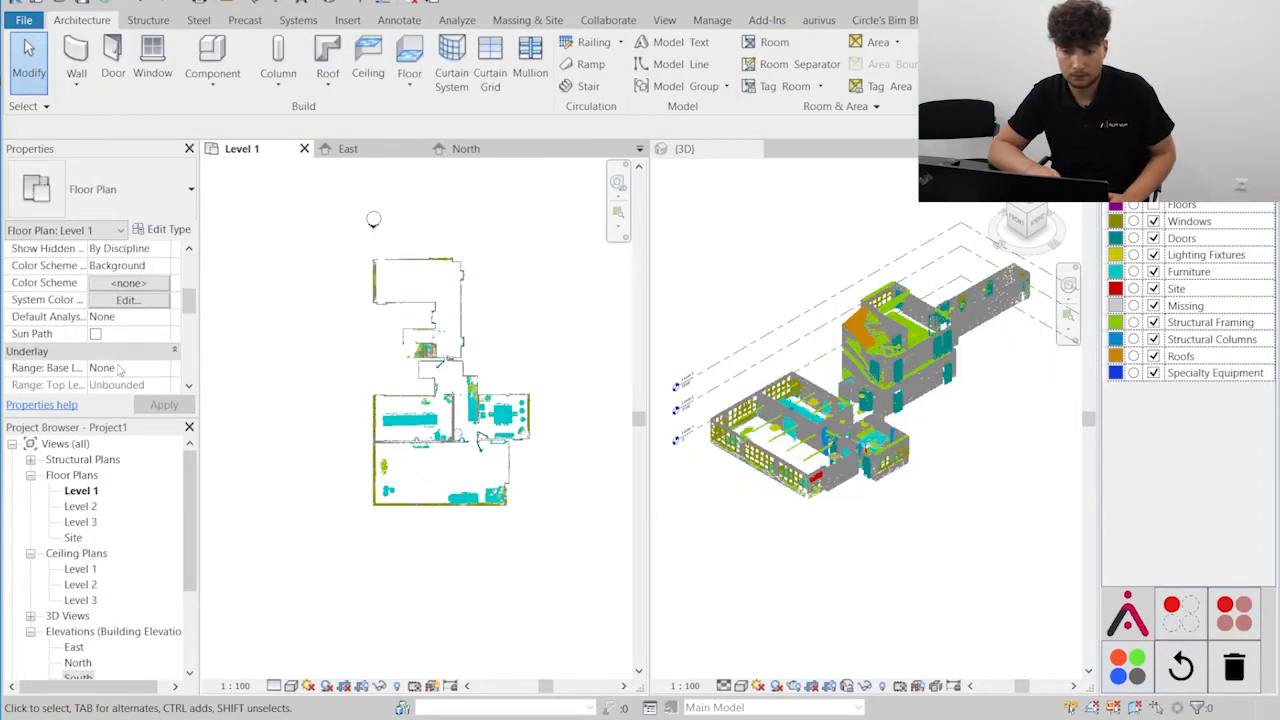
{"action": "scroll", "coordinate": [119, 370], "scroll_direction": "down", "scroll_amount": 4}
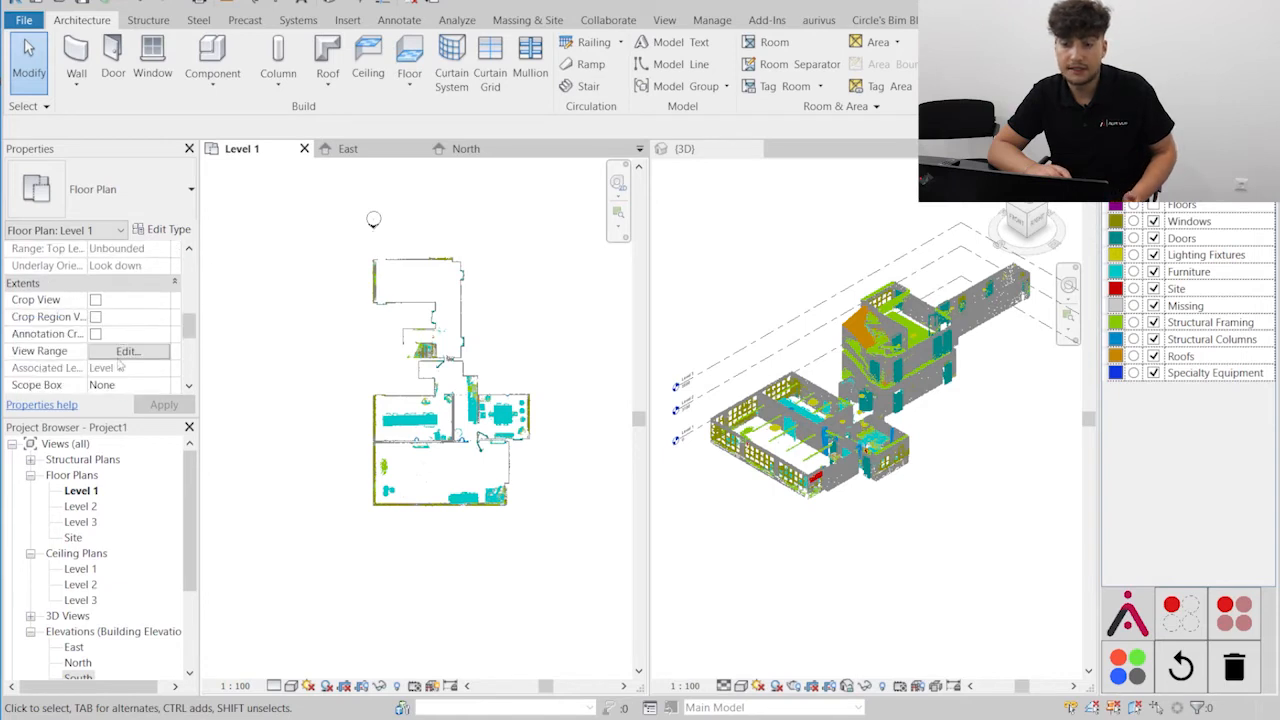
{"action": "left_click", "coordinate": [125, 352]}
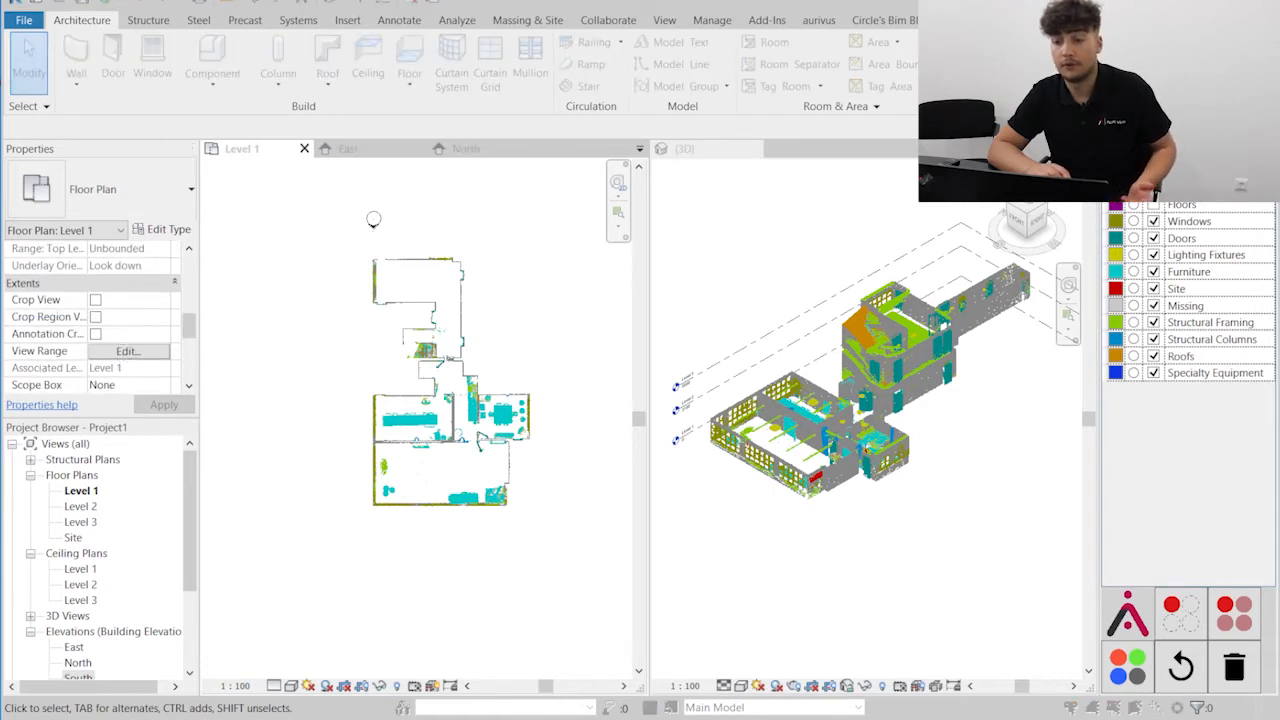
{"action": "left_click", "coordinate": [520, 366]}
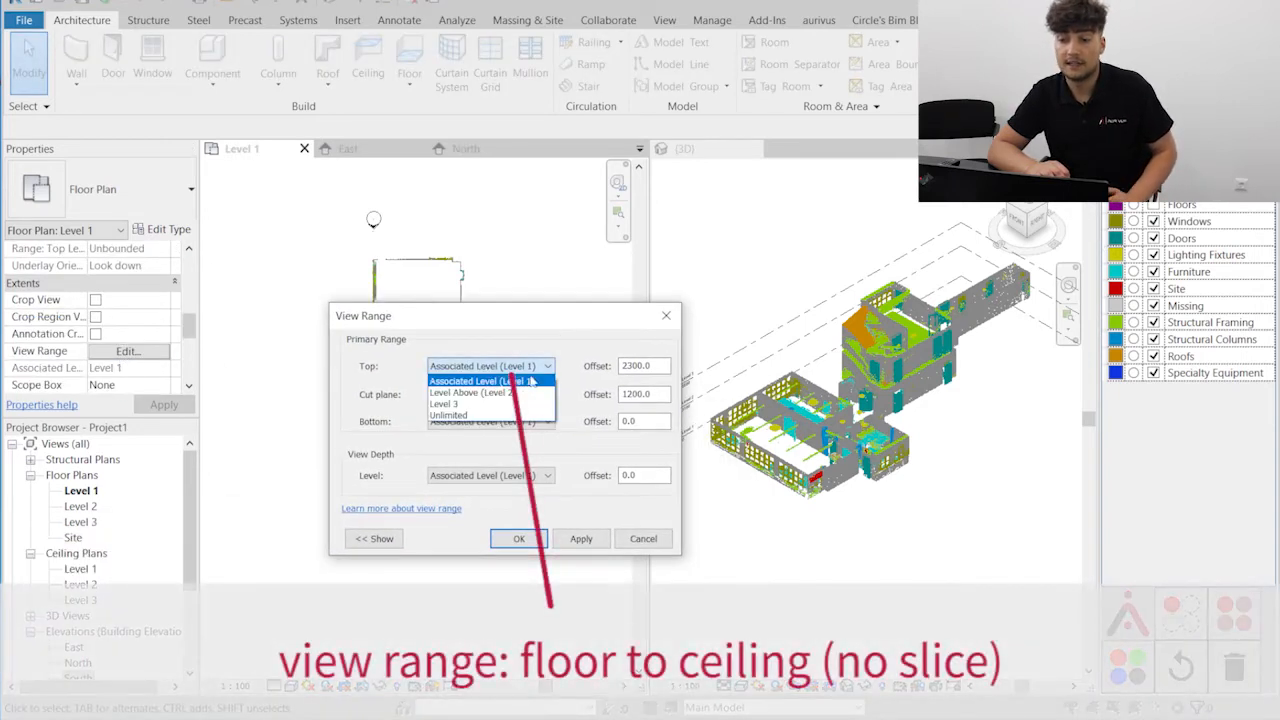
{"action": "left_click", "coordinate": [518, 393]}
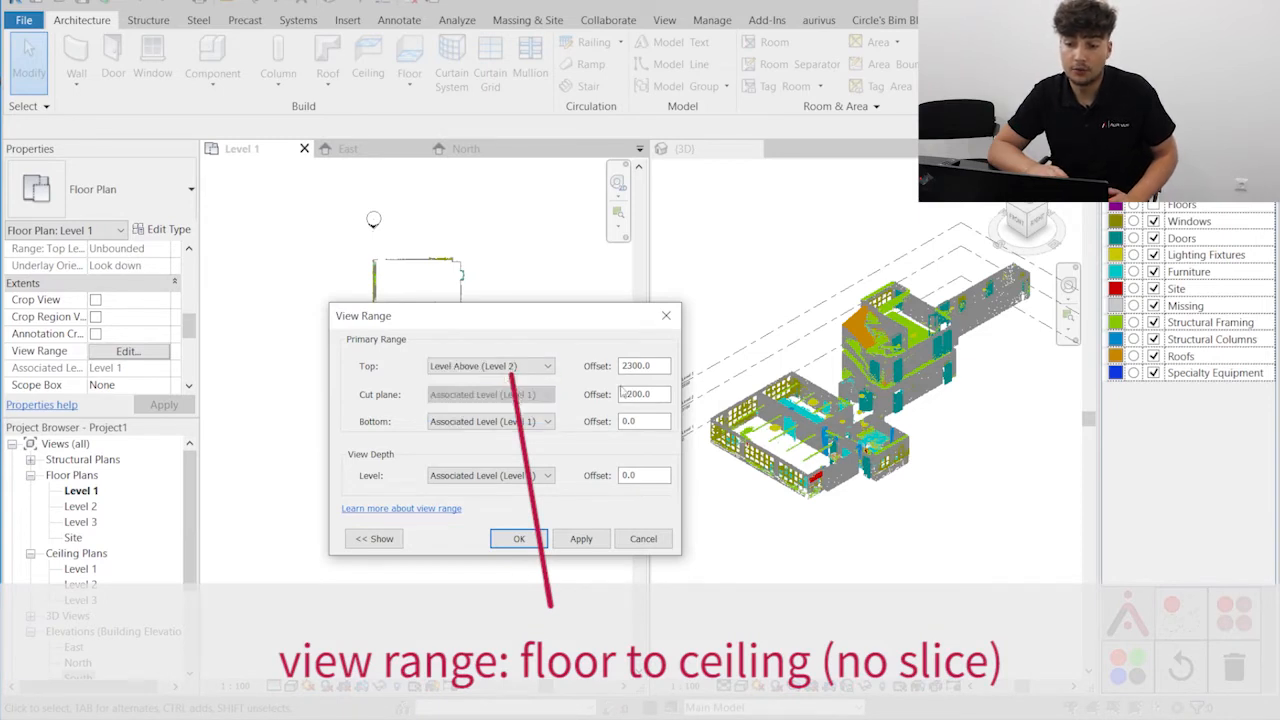
{"action": "type", "text": "0"}
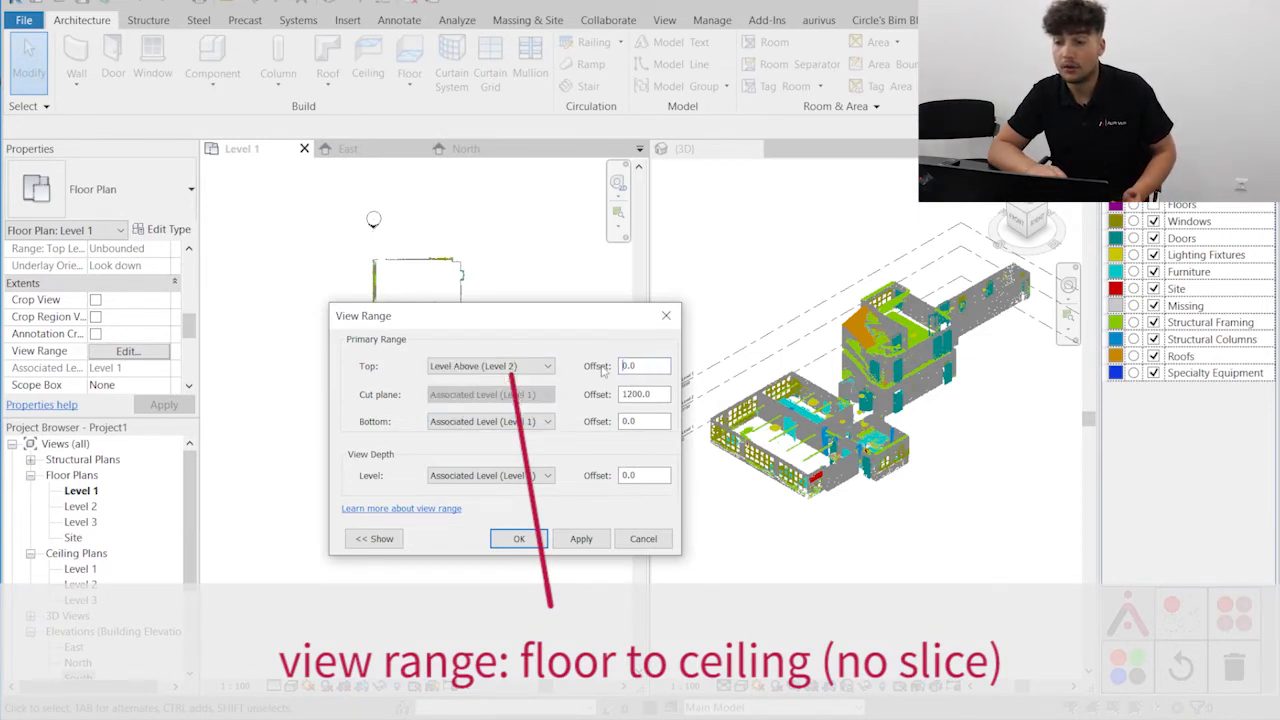
{"action": "key", "text": "Tab"}
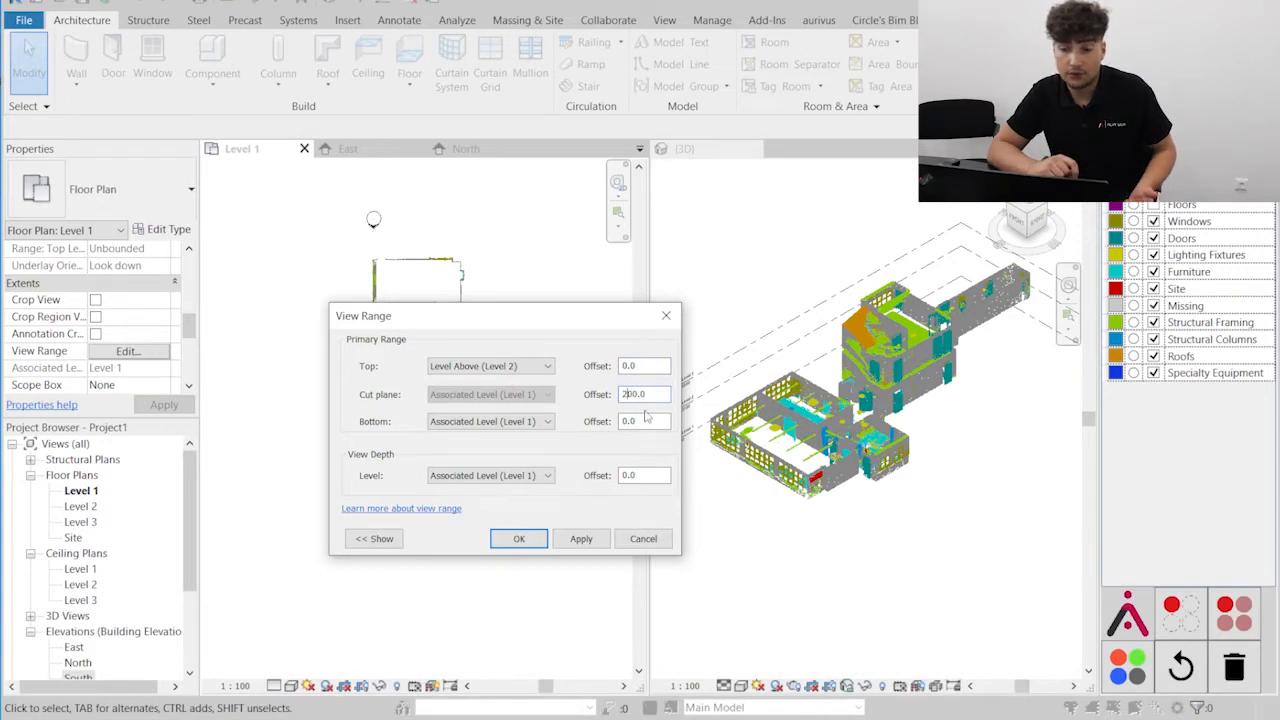
{"action": "left_click", "coordinate": [581, 538]}
{"action": "left_click_drag", "start_coordinate": [554, 315], "coordinate": [752, 336]}
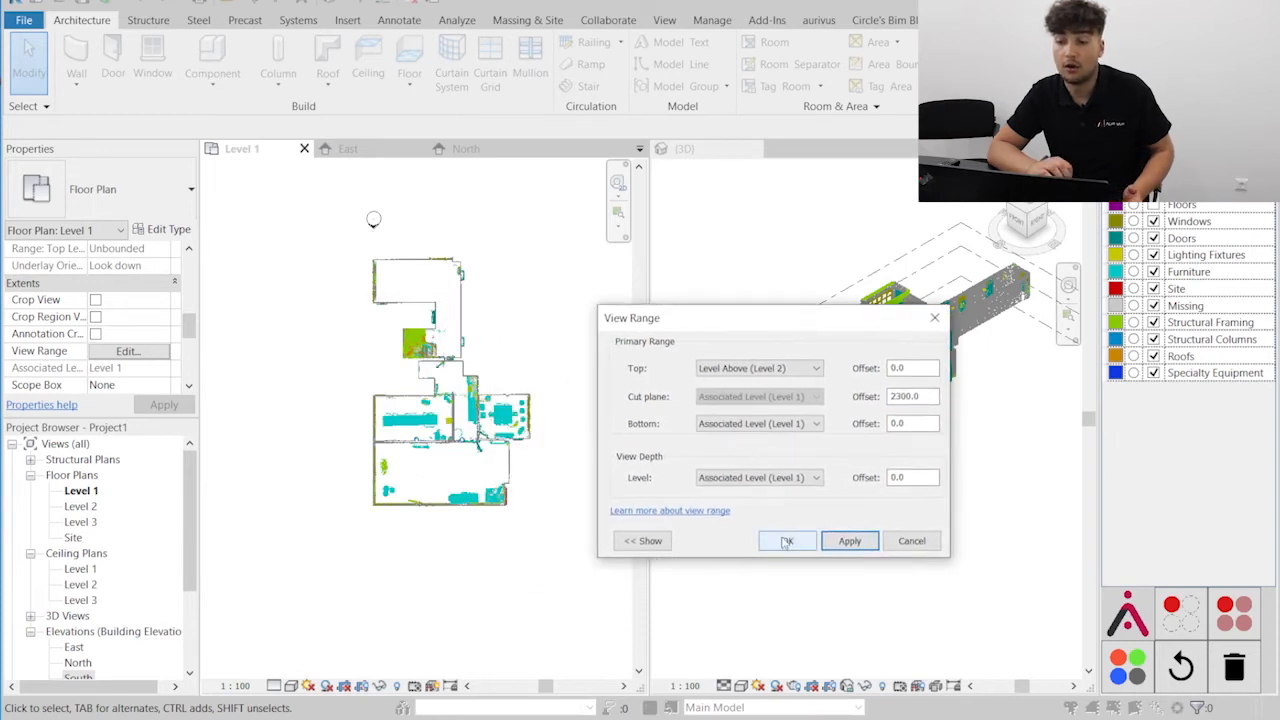
{"action": "left_click", "coordinate": [830, 558]}
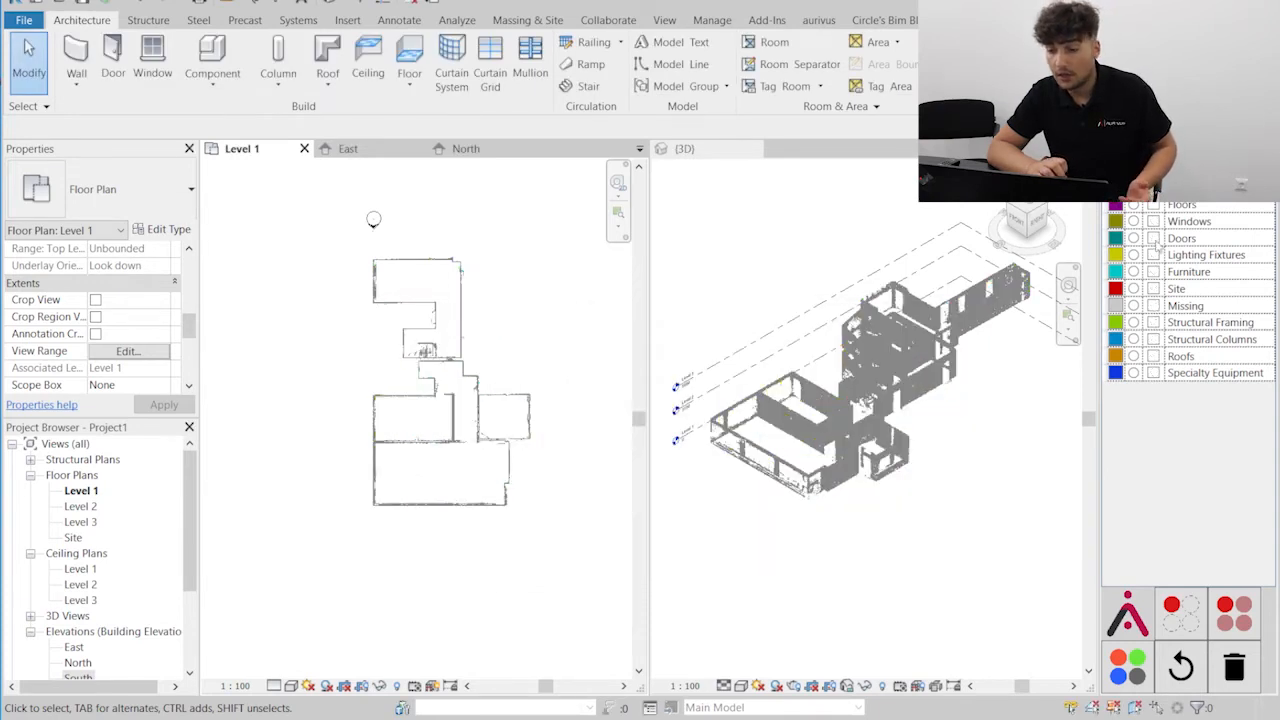
Limit the visible point cloud classes to the walls, Windows and Doors, with Furniture hidden
{"action": "left_click", "coordinate": [1153, 221]}
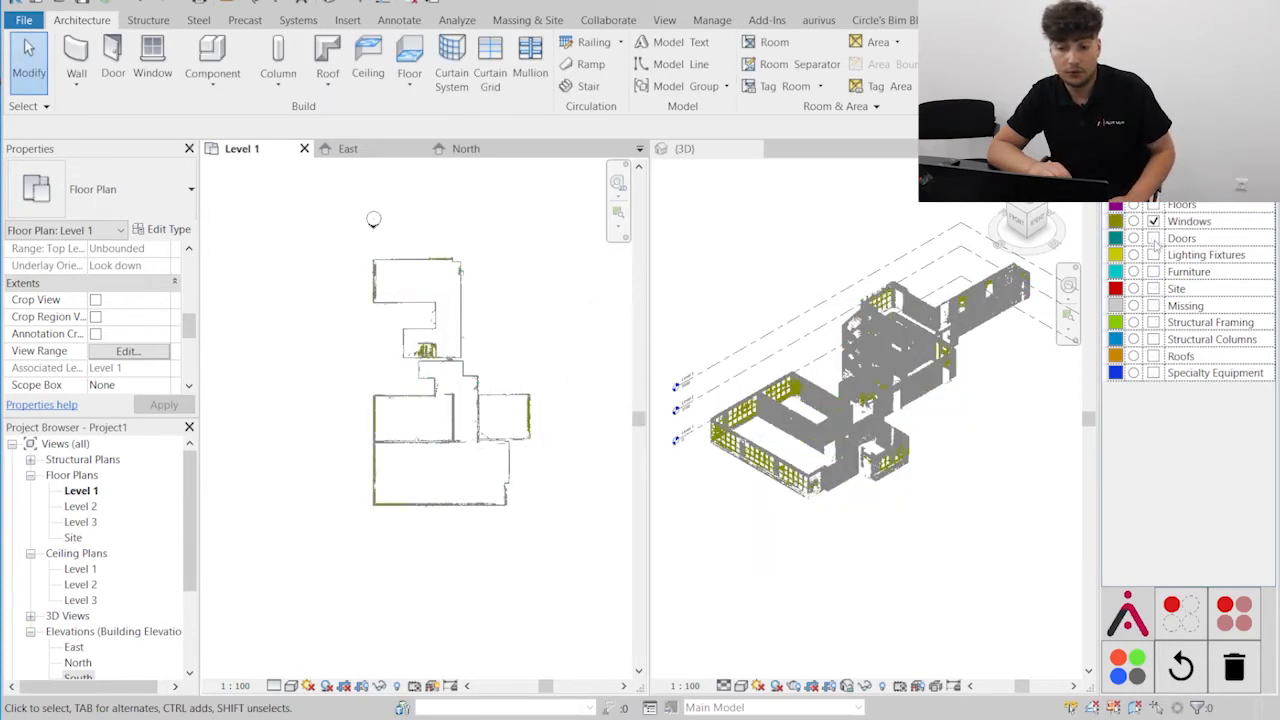
{"action": "left_click", "coordinate": [1153, 238]}
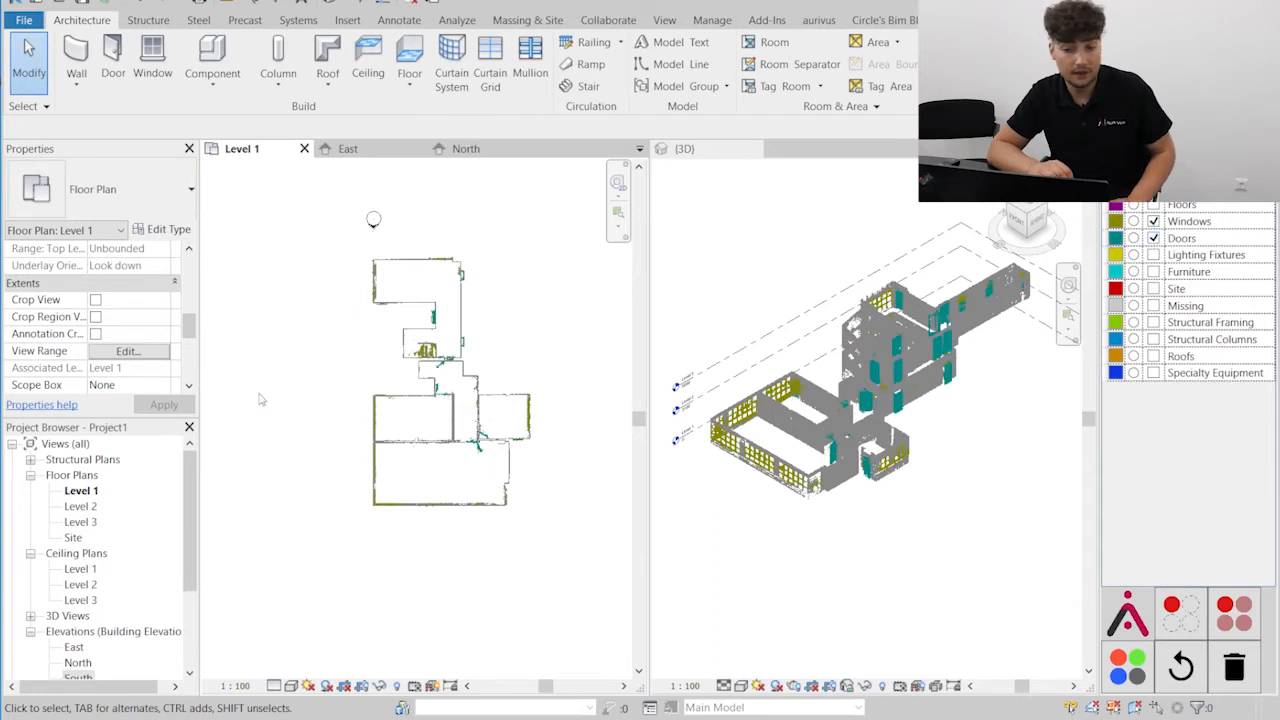
{"action": "scroll", "coordinate": [436, 359], "scroll_direction": "up", "scroll_amount": 2}
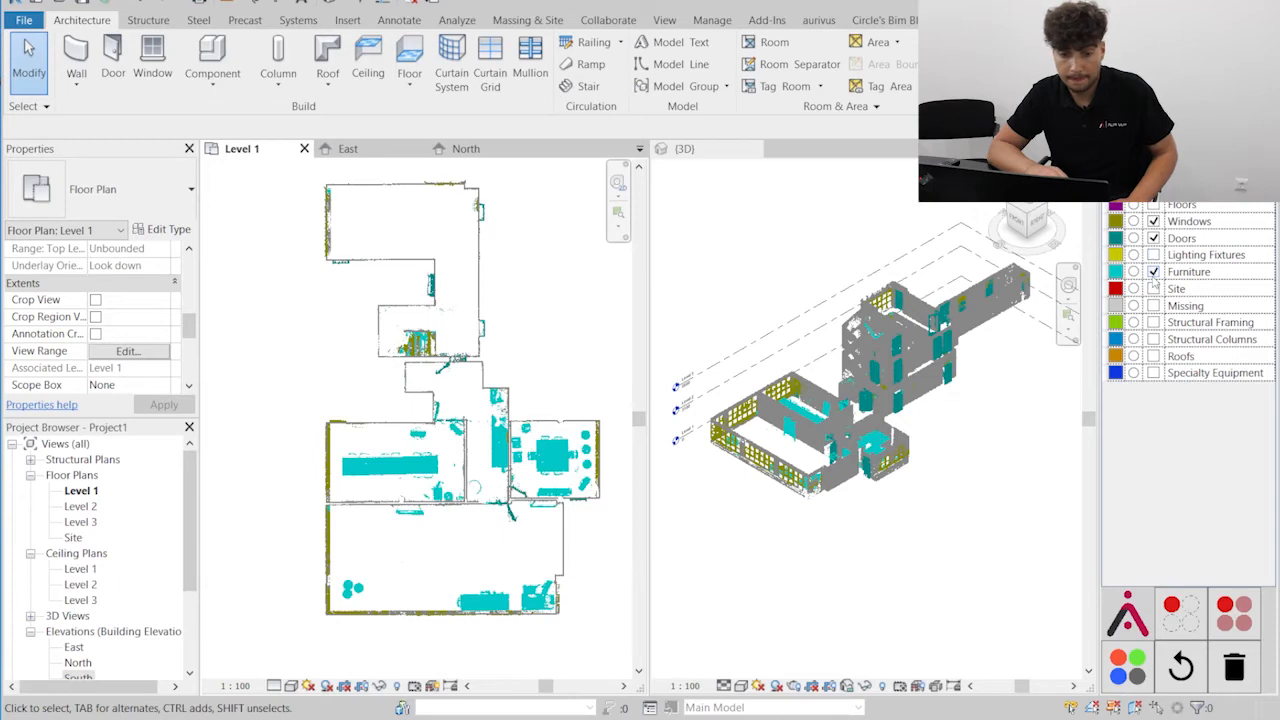
{"action": "left_click", "coordinate": [1153, 272]}
{"action": "scroll", "coordinate": [988, 320], "scroll_direction": "up", "scroll_amount": 5}
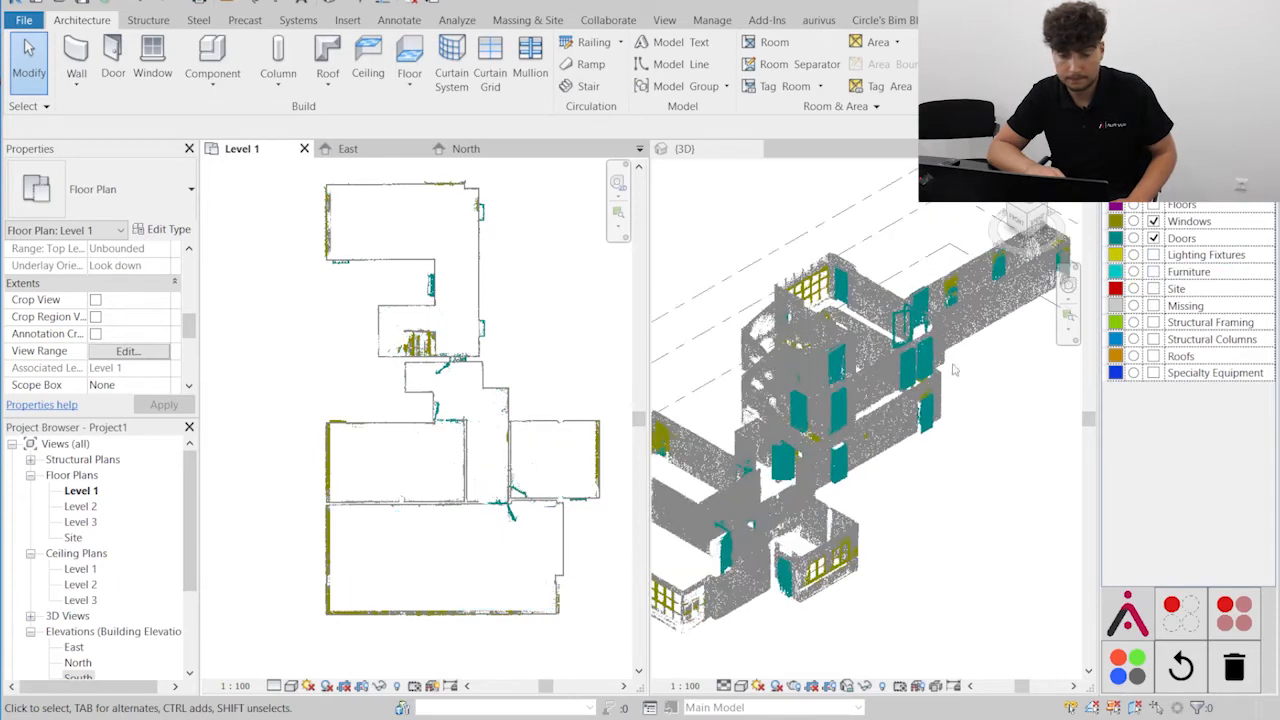
{"action": "left_click", "coordinate": [975, 562]}
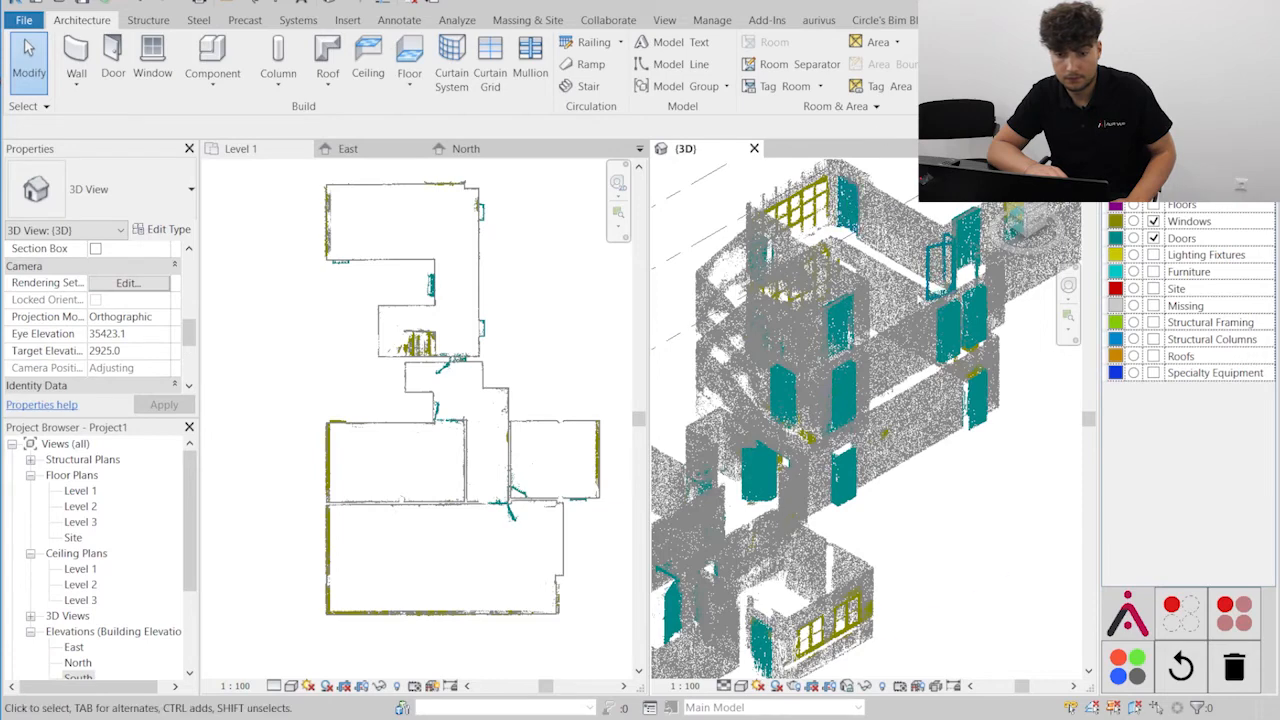
Start the aurivus Wall Placer Mode in the Level 1 plan with the wall height set to Level 3
{"action": "left_click", "coordinate": [246, 285]}
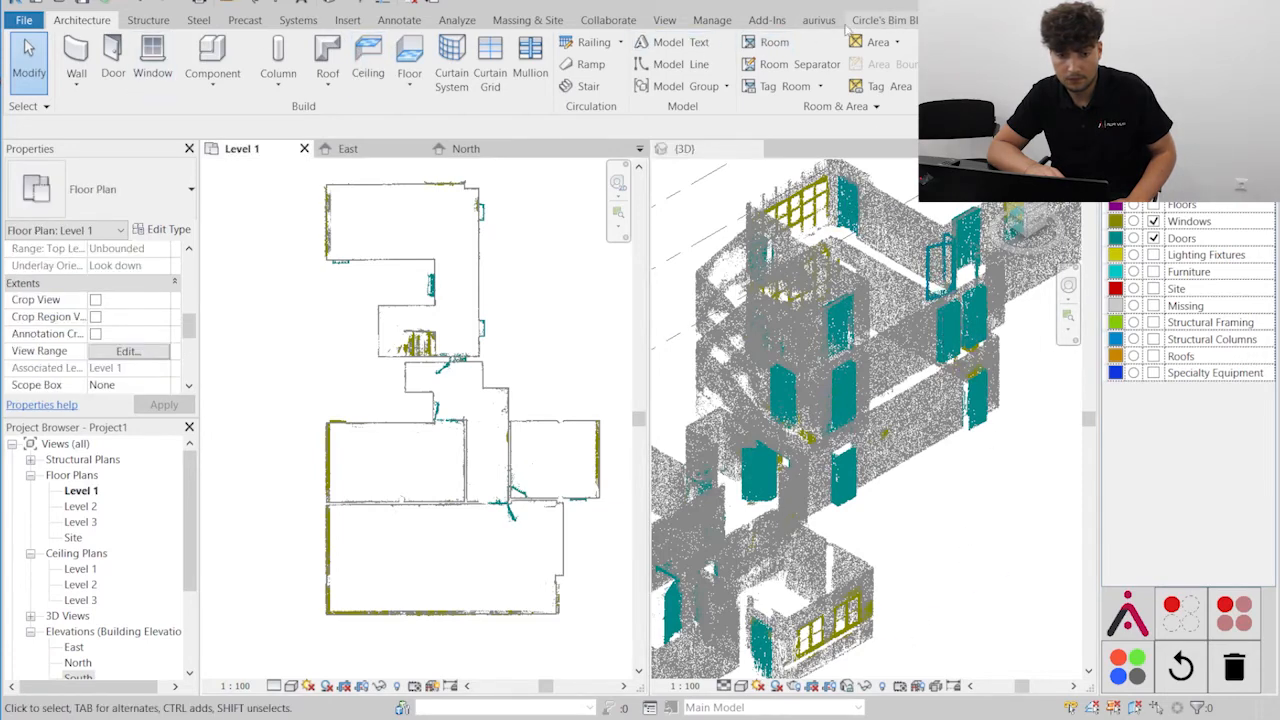
{"action": "left_click", "coordinate": [818, 20]}
{"action": "left_click", "coordinate": [435, 55]}
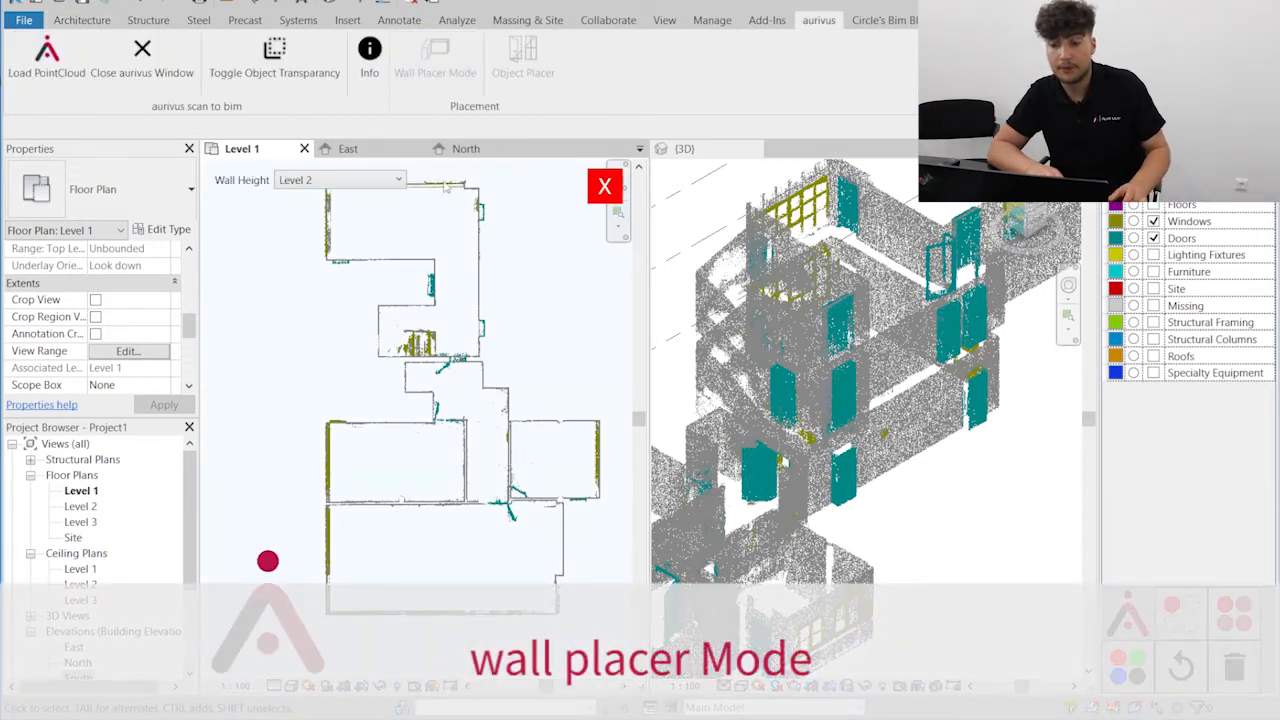
{"action": "left_click", "coordinate": [392, 180]}
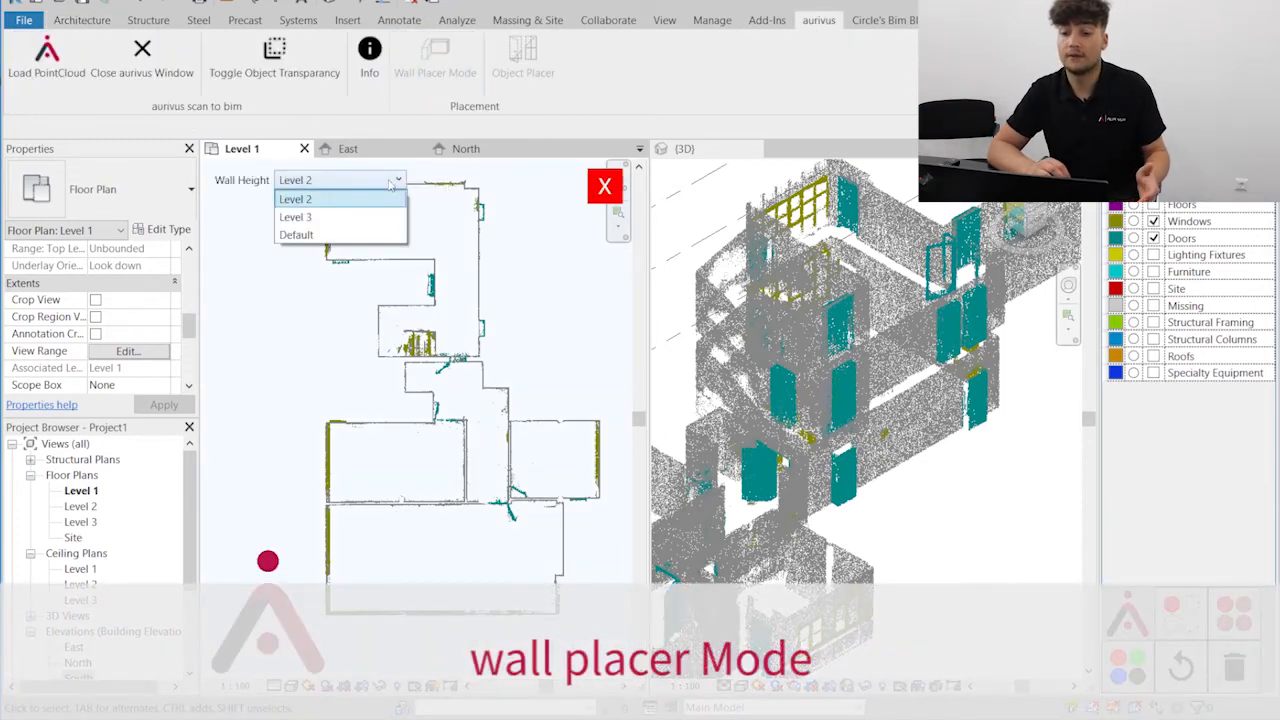
Place walls along every side of the northern building section's outline in the Level 1 plan, and leave Wall Placer Mode
{"action": "left_click", "coordinate": [451, 188]}
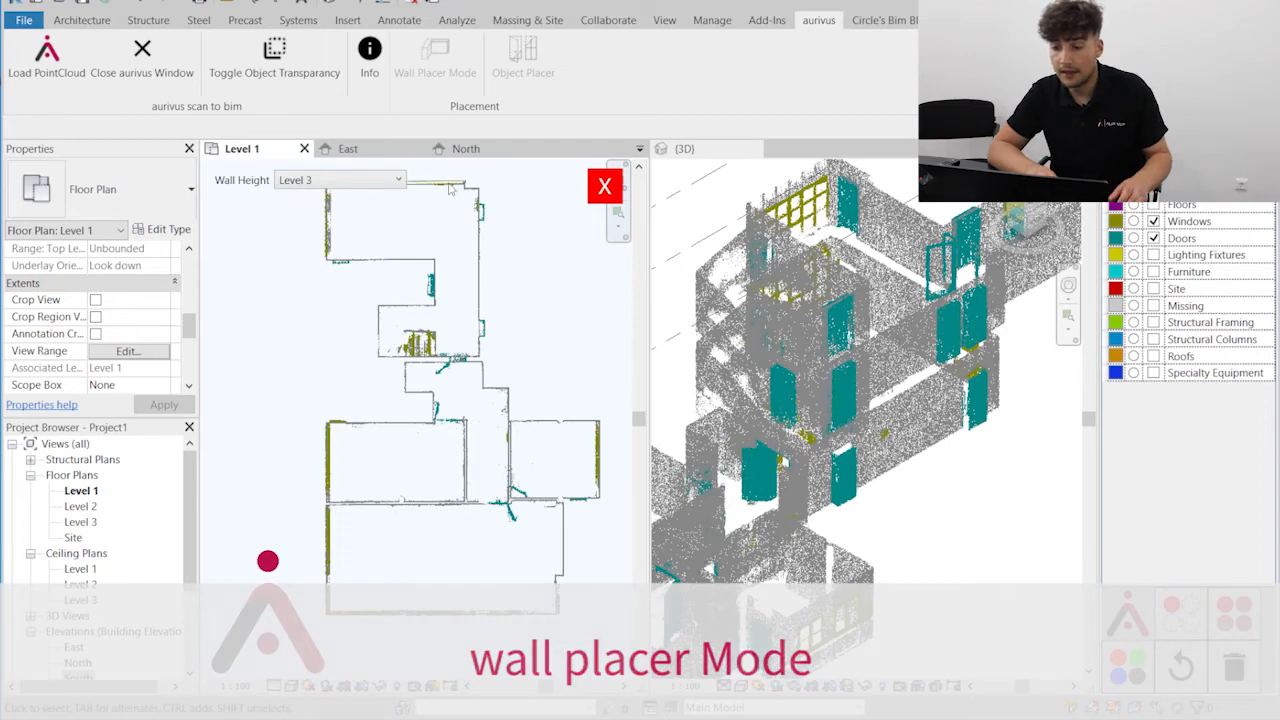
{"action": "left_click", "coordinate": [324, 232]}
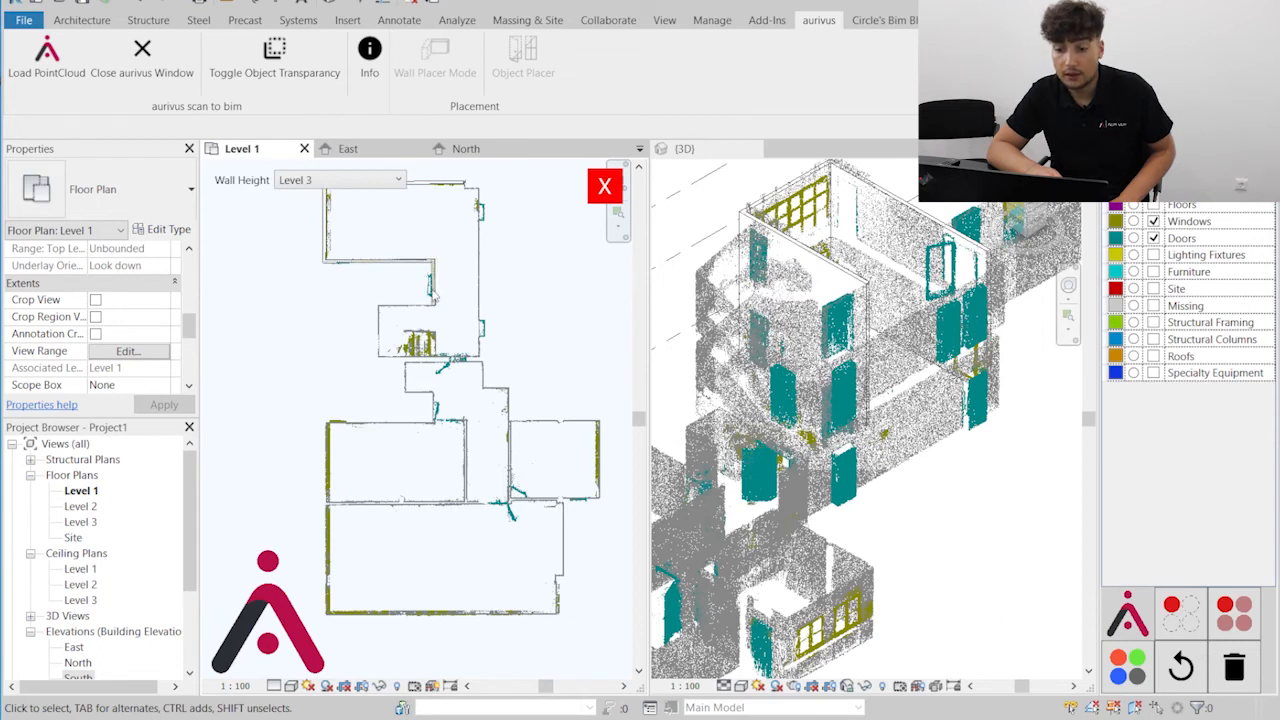
{"action": "left_click", "coordinate": [433, 291]}
{"action": "left_click", "coordinate": [378, 330]}
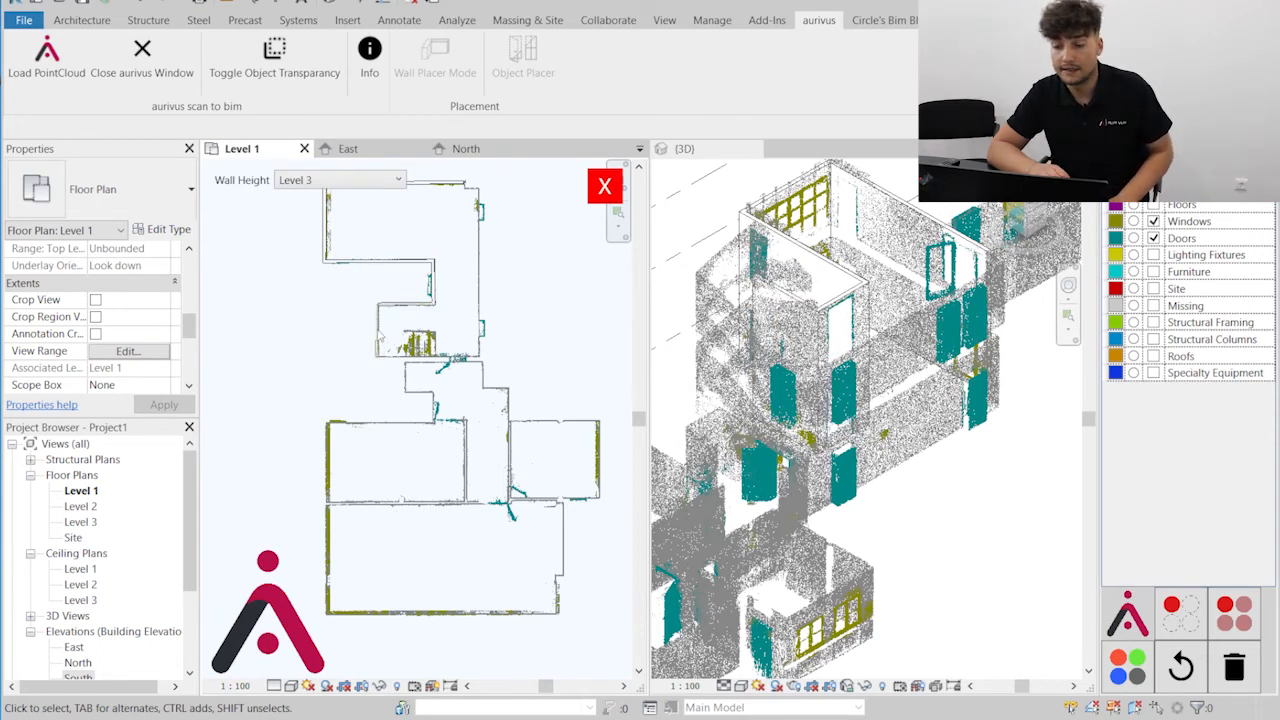
{"action": "left_click", "coordinate": [379, 340]}
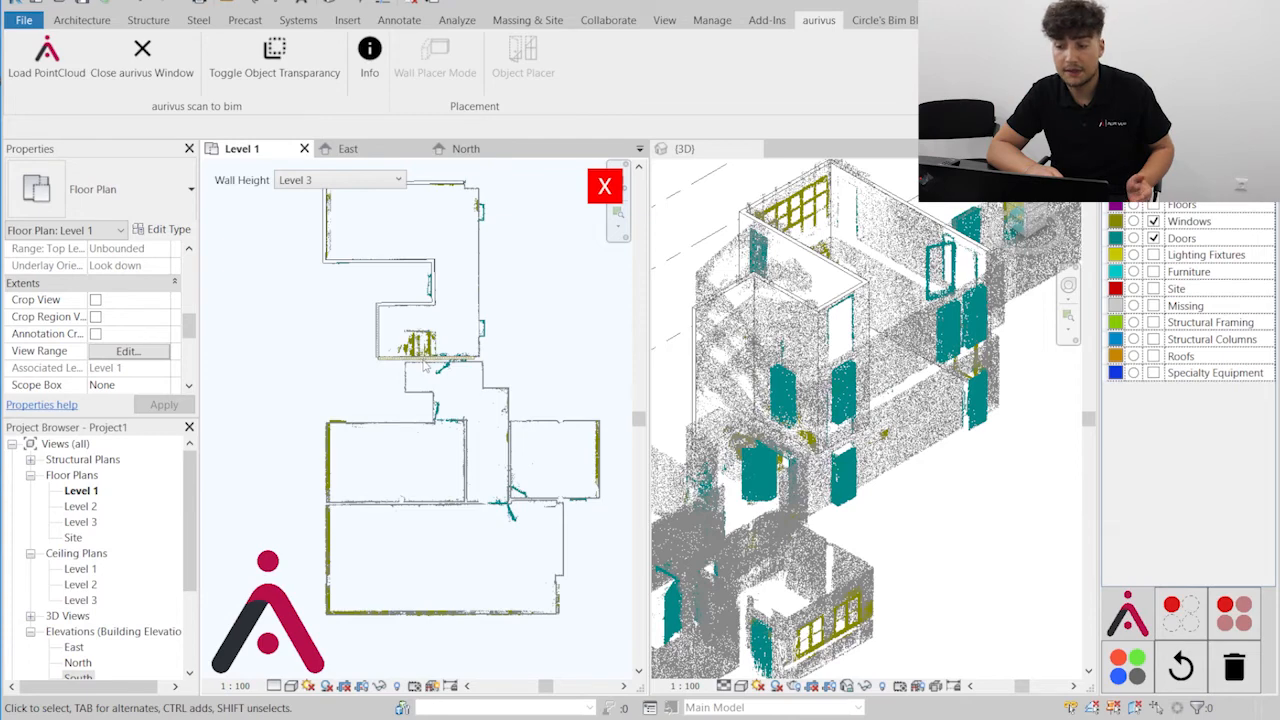
{"action": "left_click", "coordinate": [430, 357]}
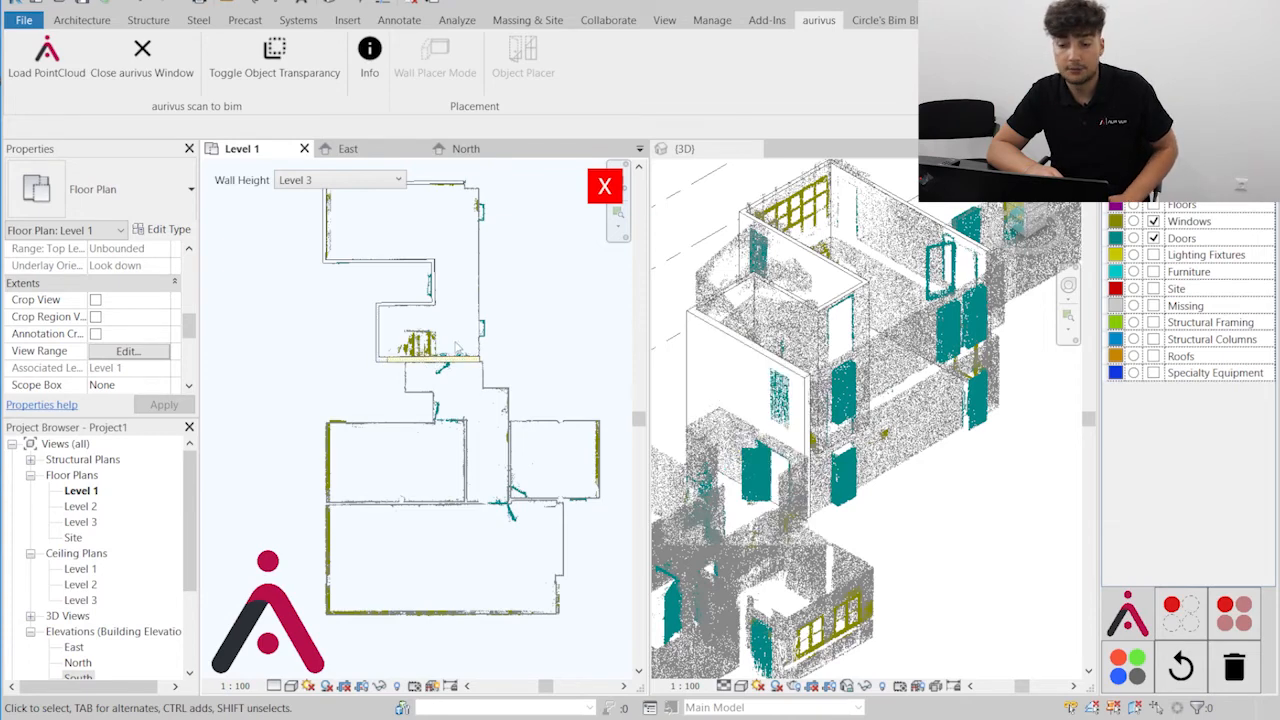
{"action": "left_click", "coordinate": [483, 252]}
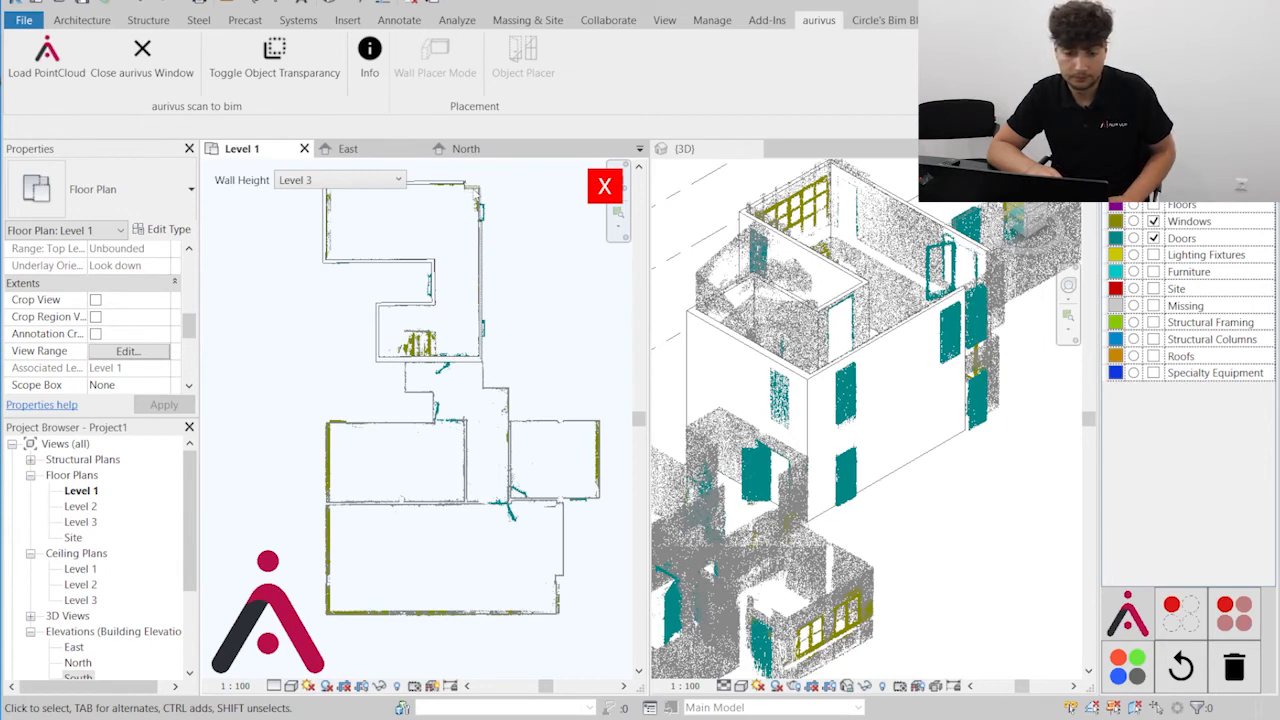
{"action": "left_click", "coordinate": [470, 188]}
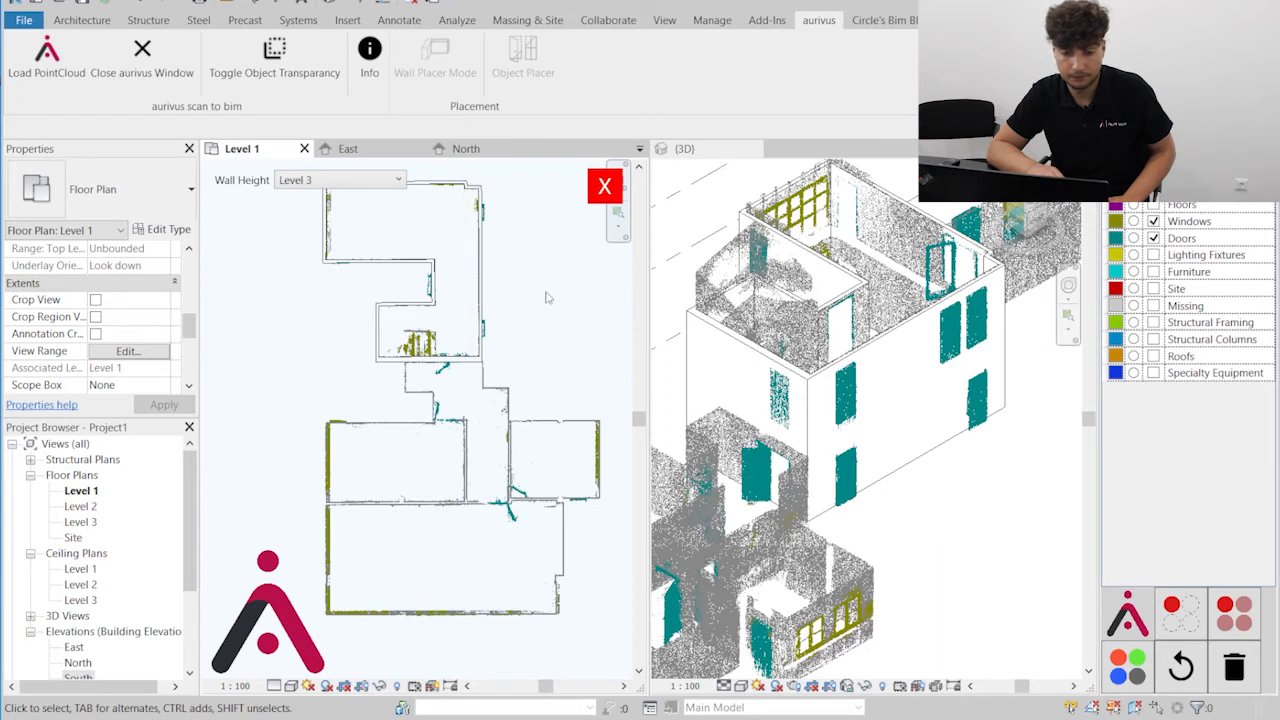
{"action": "key", "text": "Escape"}
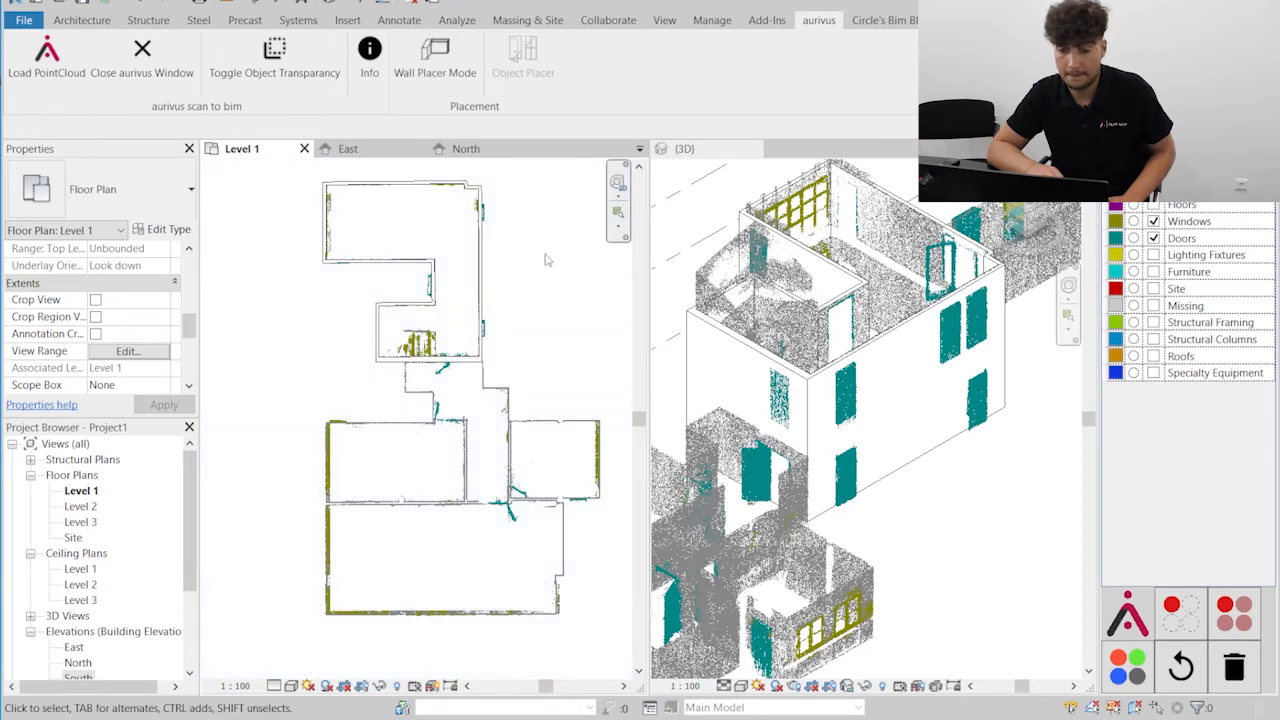
Make the placed walls transparent in the 3D view so the point cloud doors show through them
{"action": "scroll", "coordinate": [897, 432], "scroll_direction": "down", "scroll_amount": 3}
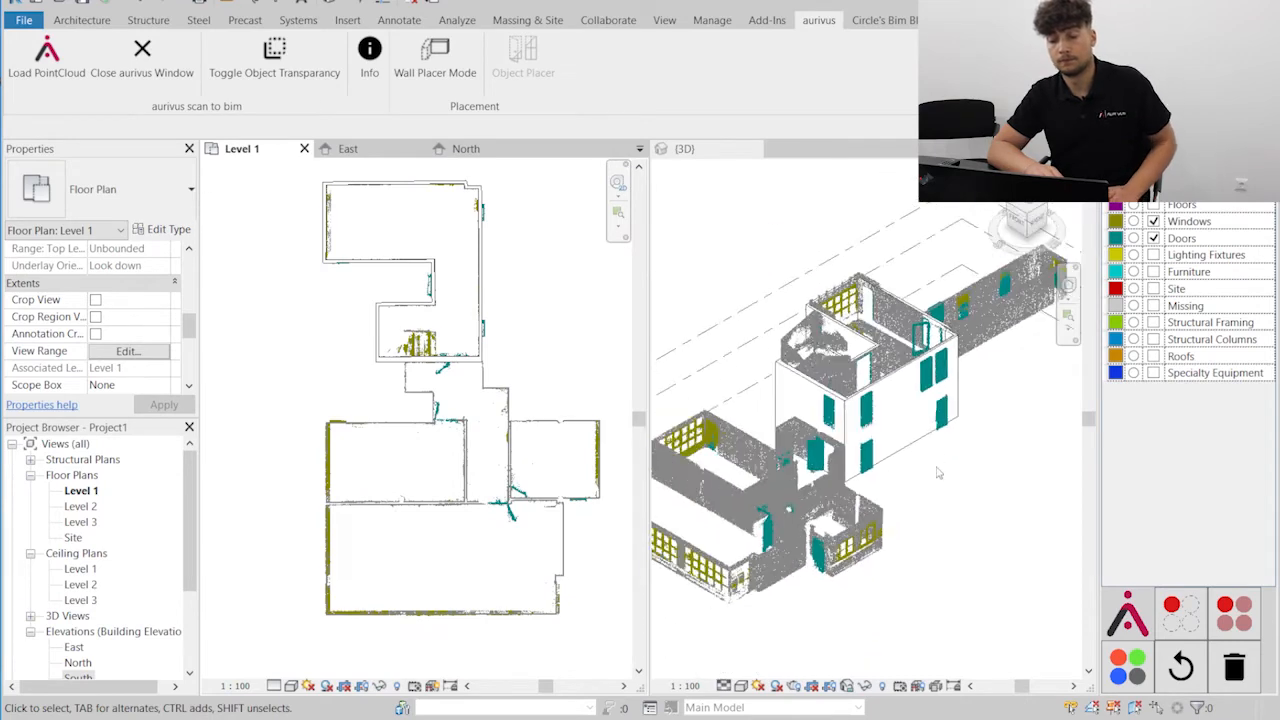
{"action": "left_click", "coordinate": [995, 494]}
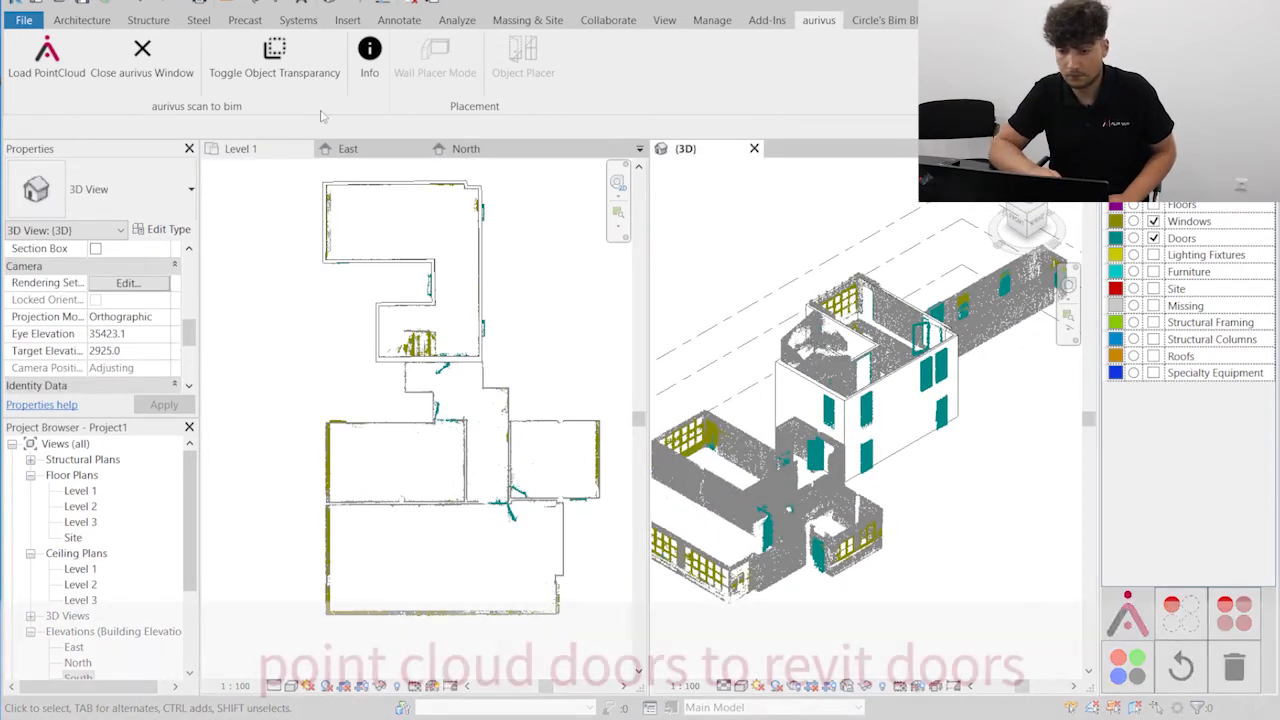
{"action": "left_click", "coordinate": [274, 55]}
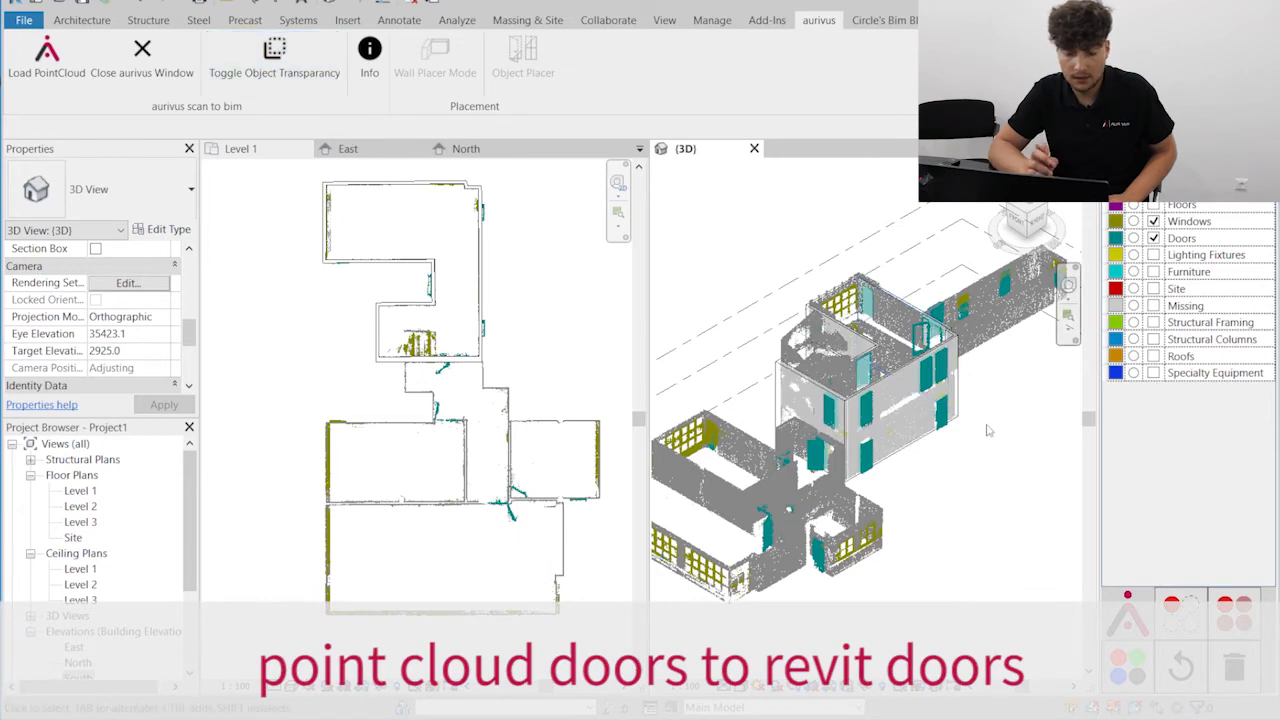
{"action": "scroll", "coordinate": [990, 430], "scroll_direction": "up", "scroll_amount": 3}
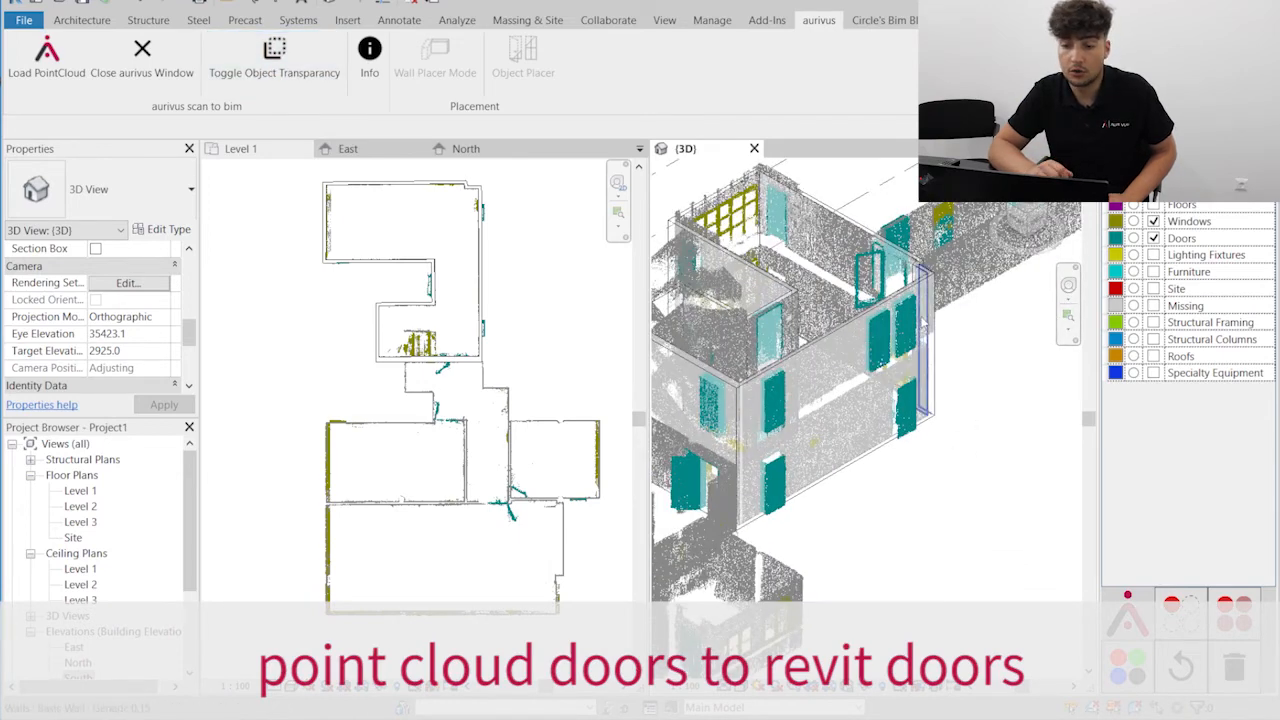
Convert the three upper-floor point cloud doors on the two outer walls facing the 3D view into Revit doors with the aurivus Object Placer
{"action": "left_click", "coordinate": [885, 330]}
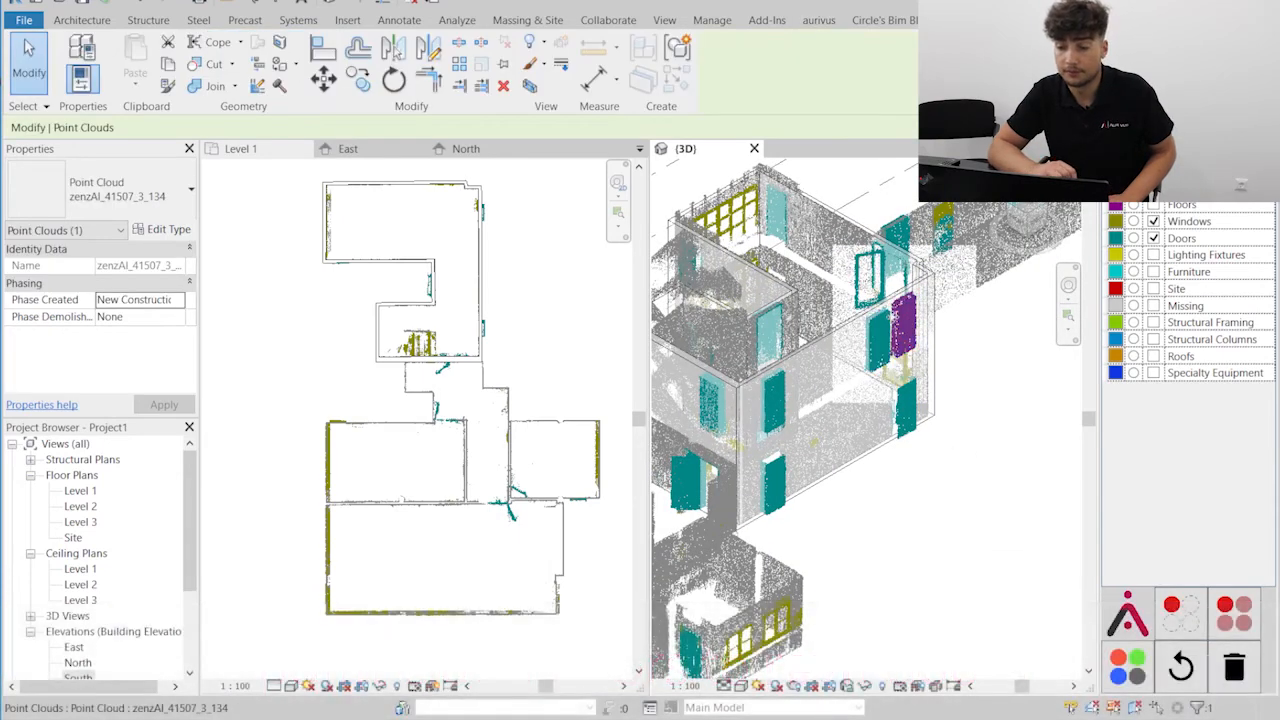
{"action": "left_click", "coordinate": [888, 325], "text": "ctrl"}
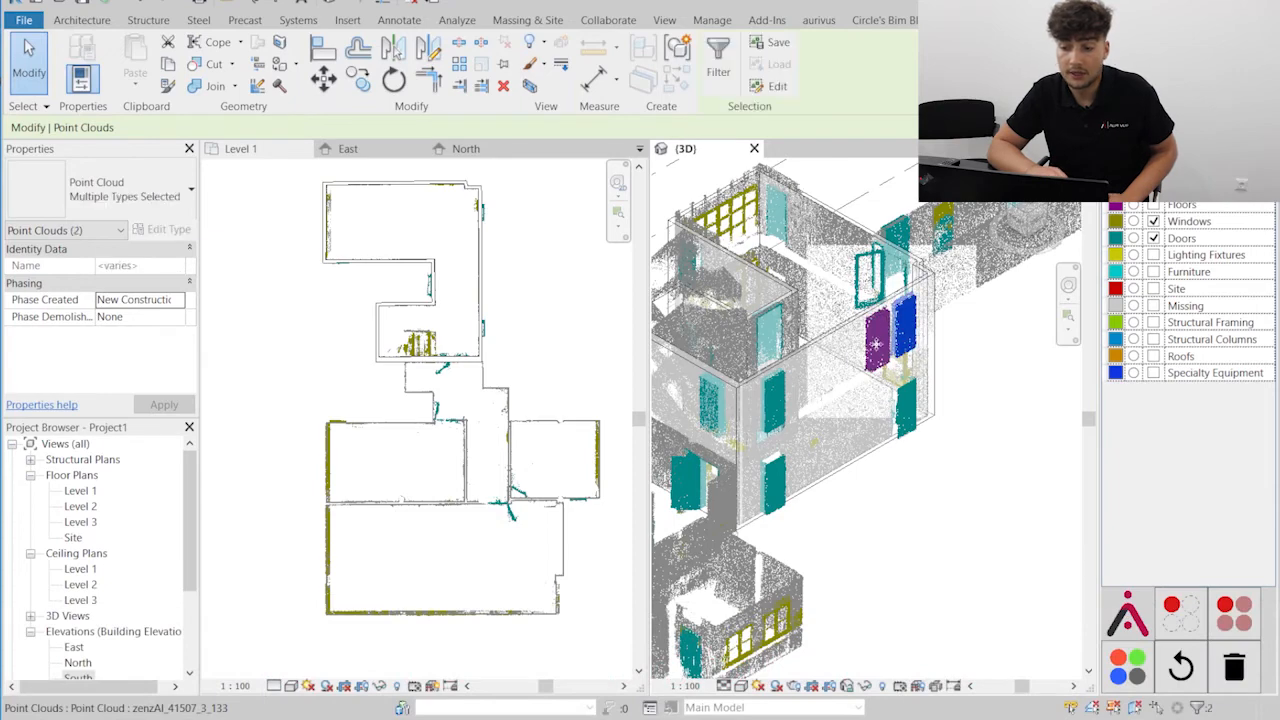
{"action": "left_click", "coordinate": [778, 395], "text": "ctrl"}
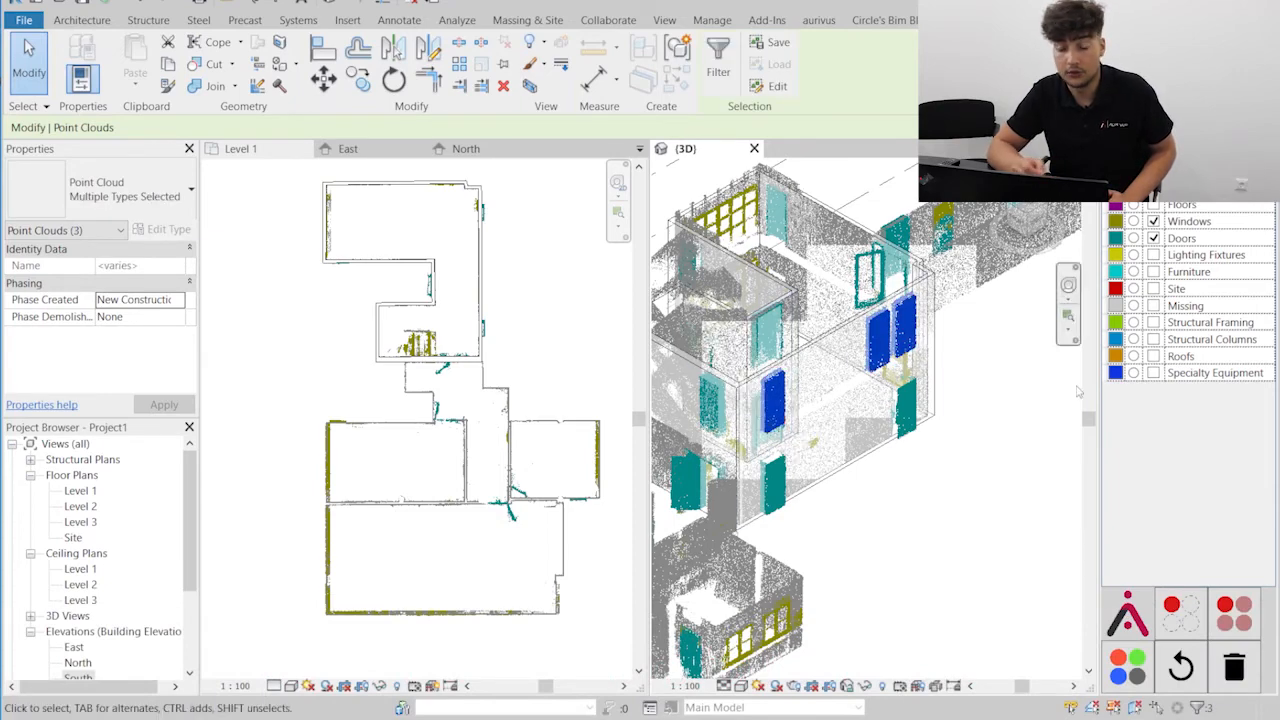
{"action": "left_click", "coordinate": [819, 20]}
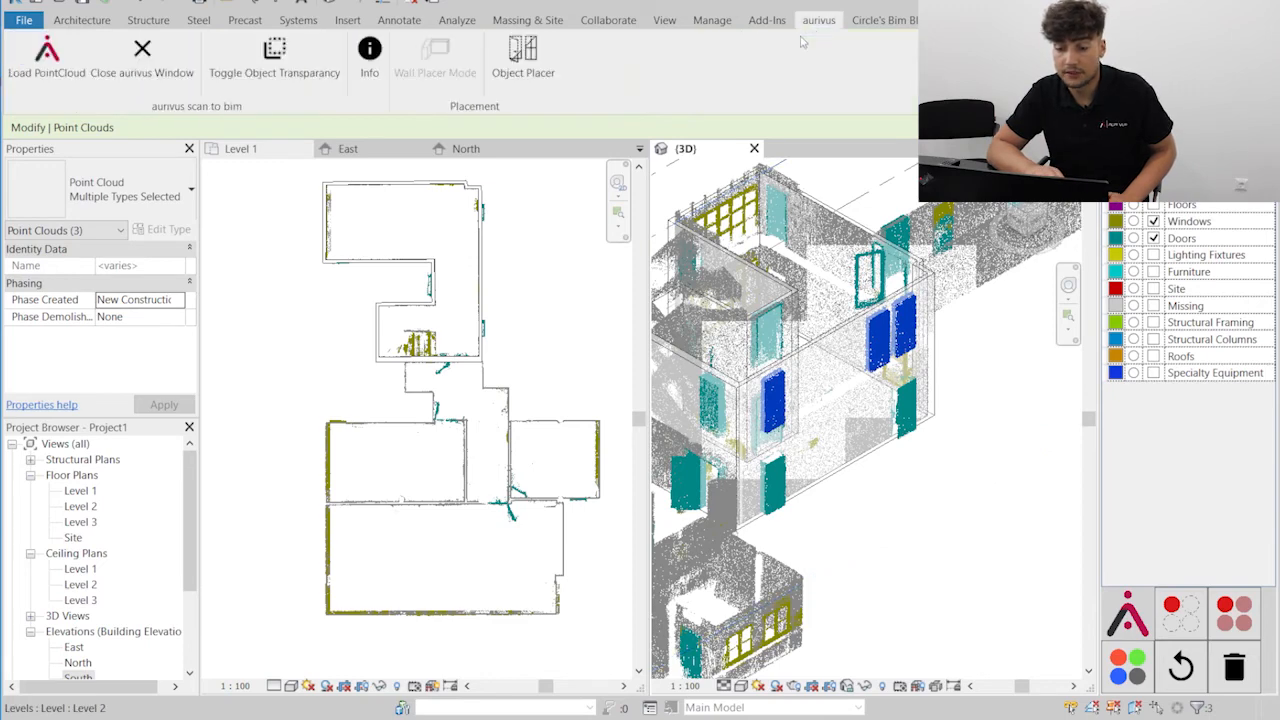
{"action": "left_click", "coordinate": [532, 73]}
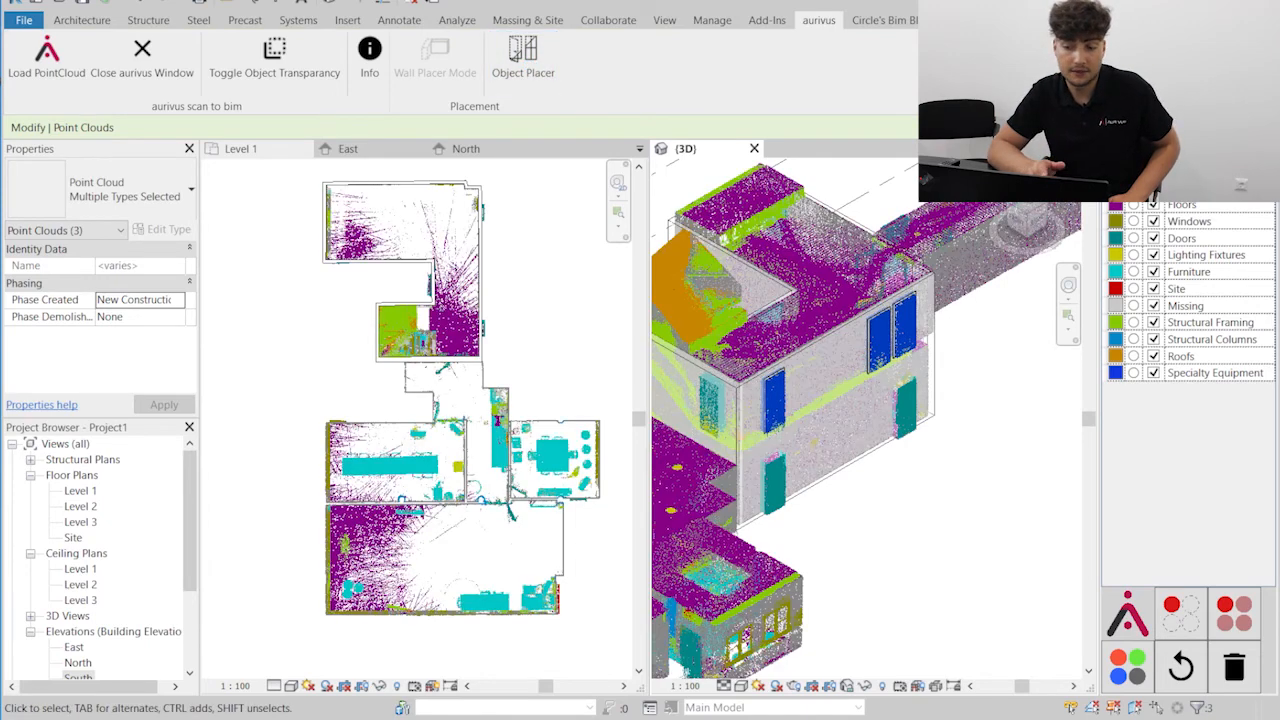
{"action": "left_click", "coordinate": [1030, 560]}
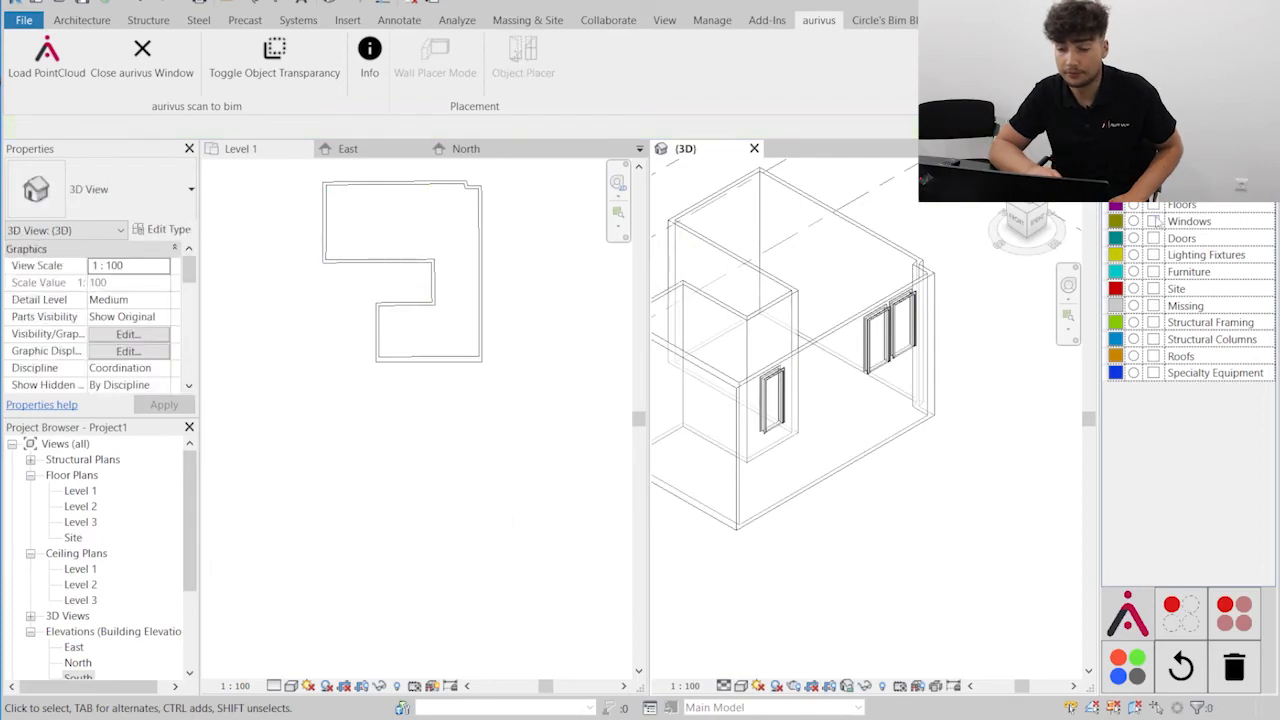
Show only the Floors and Doors point cloud classes in their original scan colours and compare the placed doors with the scan in 3D
{"action": "middle_click_drag", "start_coordinate": [954, 546], "coordinate": [812, 472], "text": "shift"}
{"action": "left_click", "coordinate": [1128, 668]}
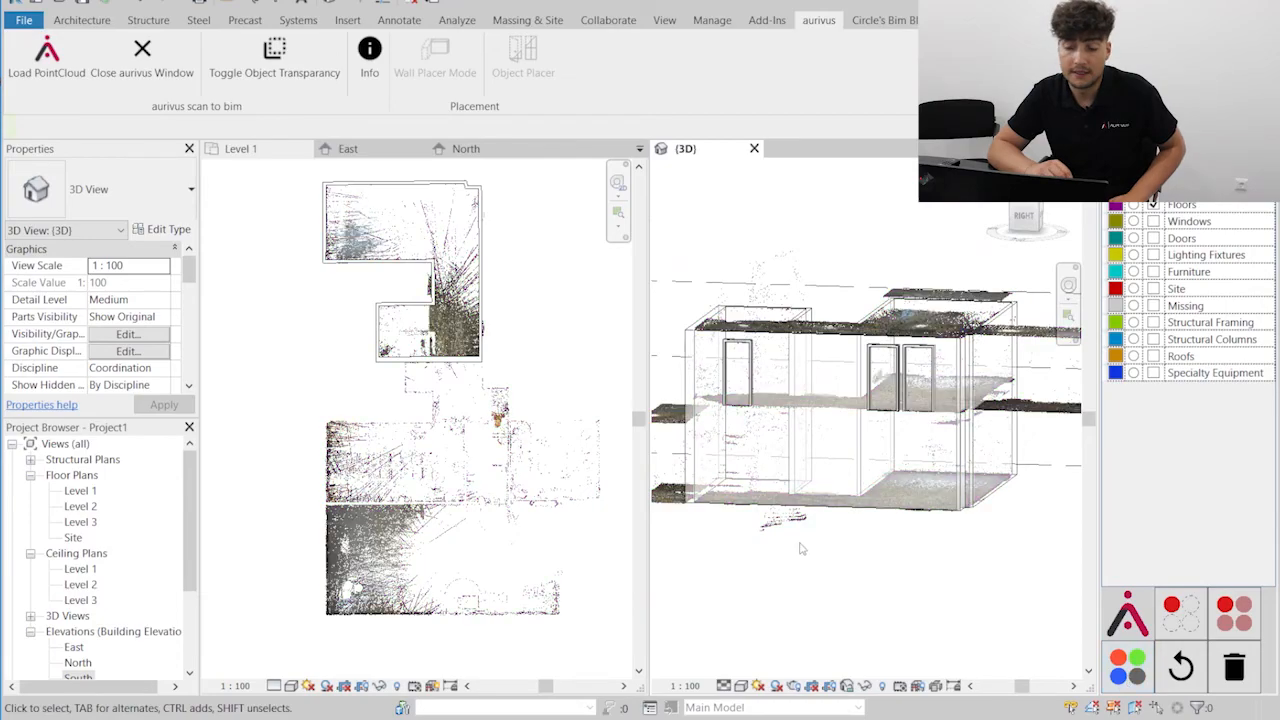
{"action": "middle_click_drag", "start_coordinate": [827, 558], "coordinate": [818, 603], "text": "shift"}
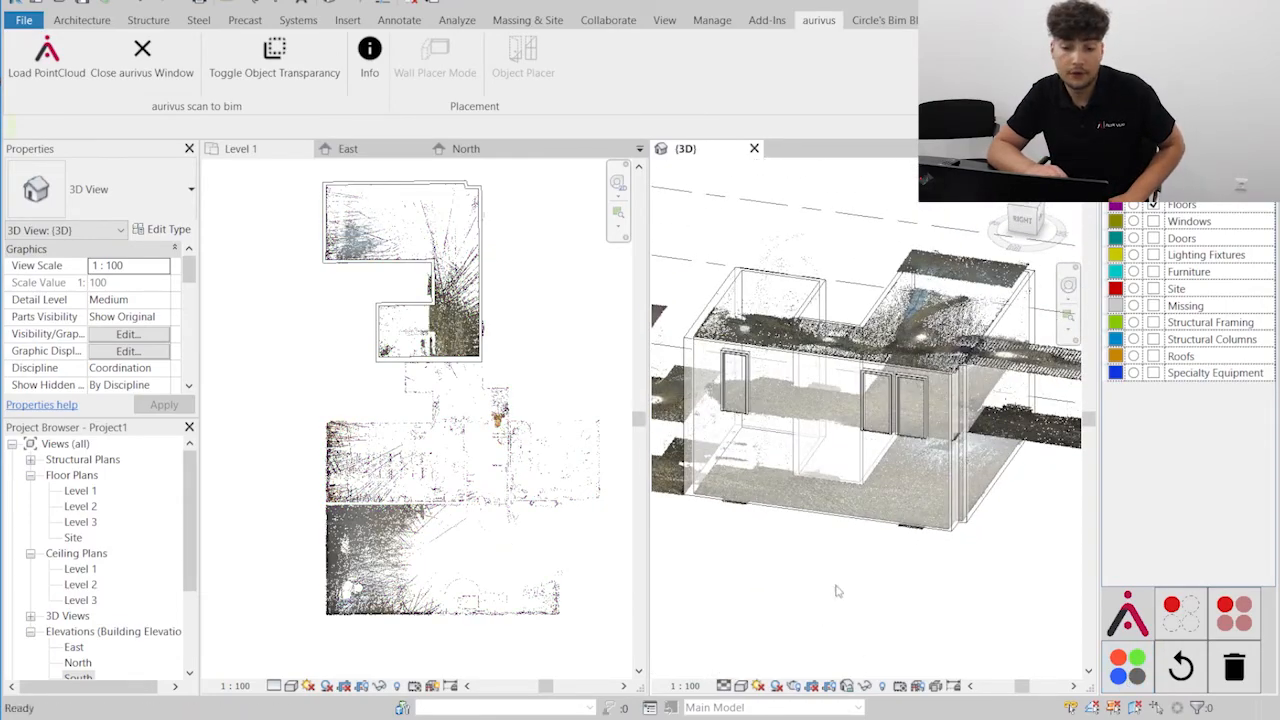
{"action": "left_click", "coordinate": [1154, 238]}
{"action": "scroll", "coordinate": [918, 405], "scroll_direction": "up", "scroll_amount": 3}
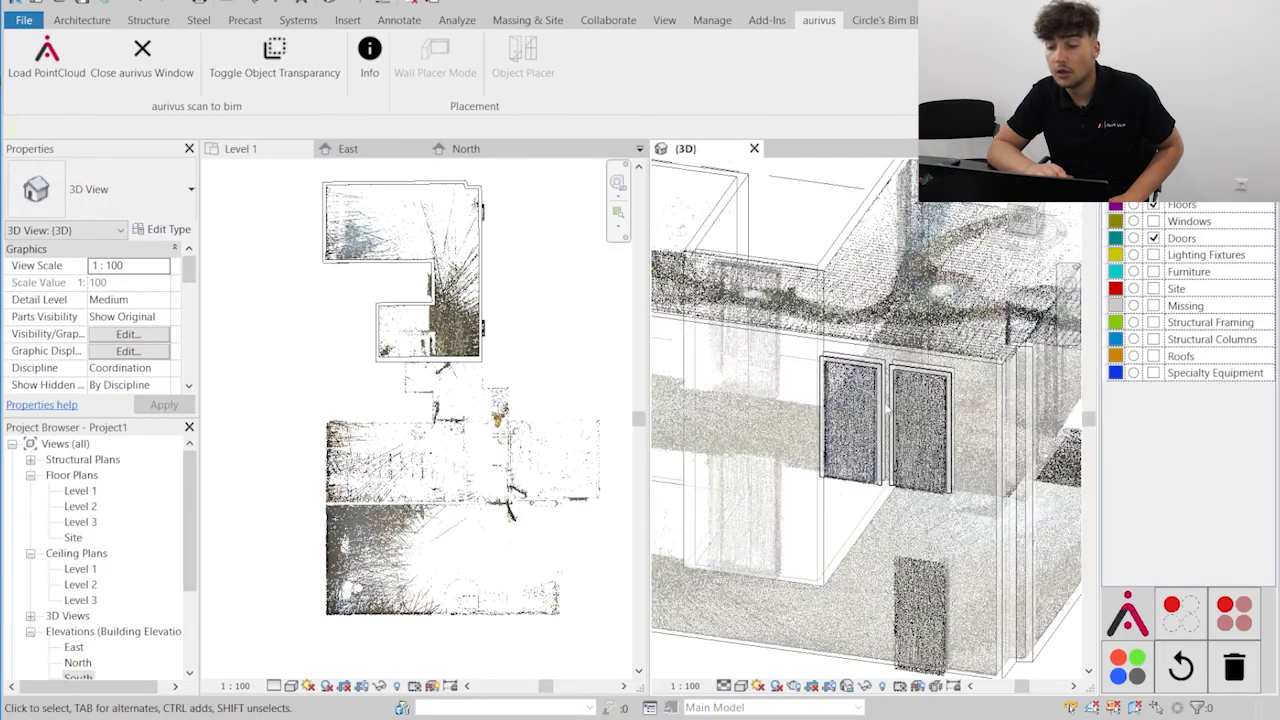
{"action": "middle_click_drag", "start_coordinate": [800, 662], "coordinate": [1009, 637], "text": "shift"}
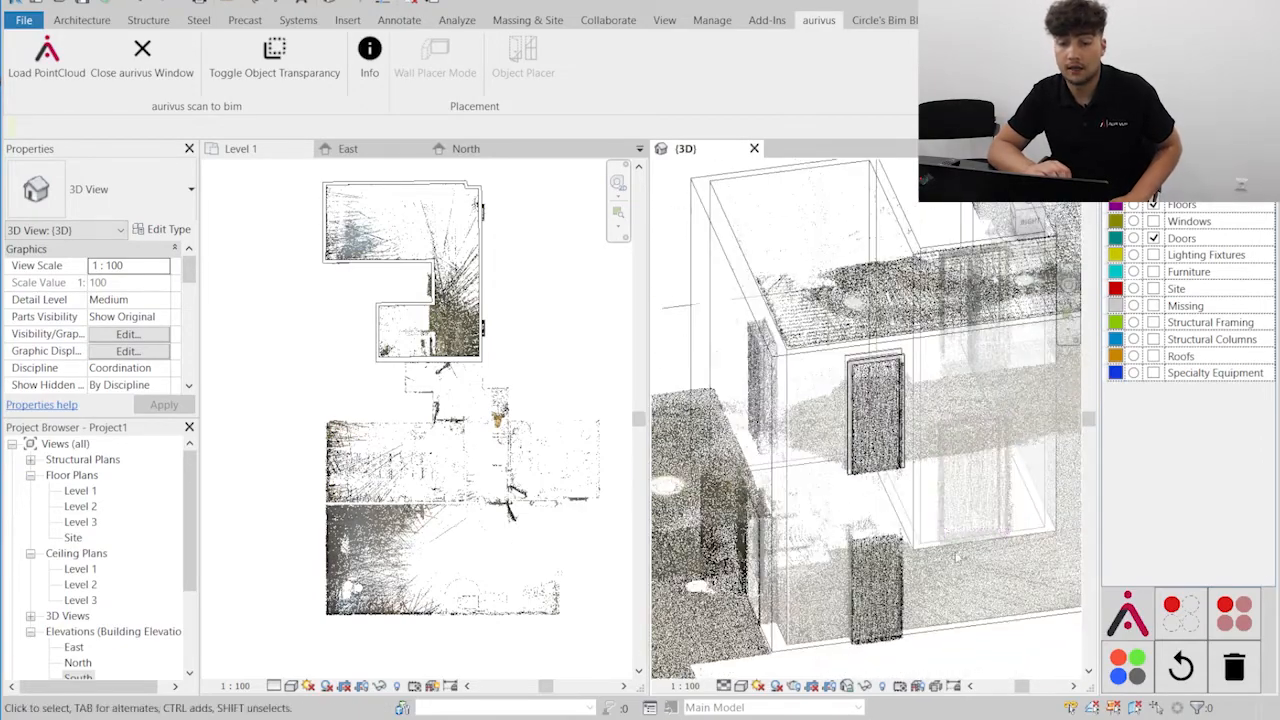
{"action": "scroll", "coordinate": [951, 541], "scroll_direction": "down", "scroll_amount": 3}
{"action": "scroll", "coordinate": [866, 598], "scroll_direction": "down", "scroll_amount": 3}
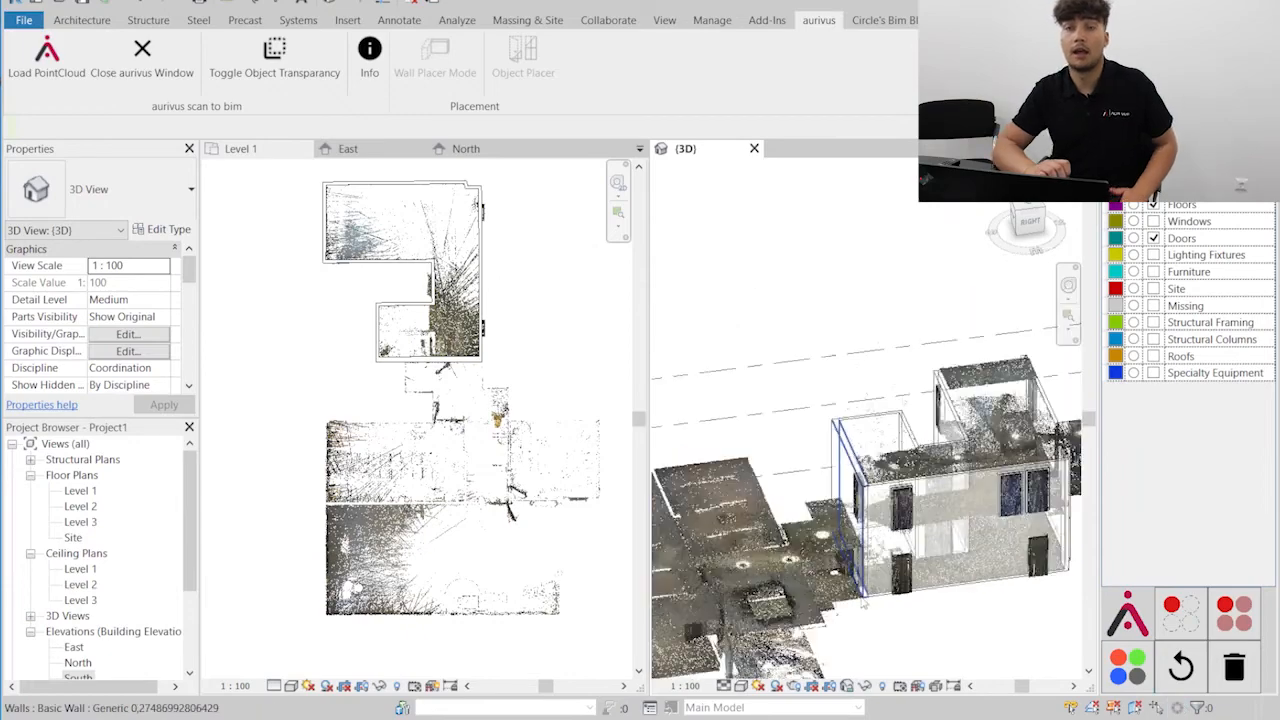
{"action": "scroll", "coordinate": [1023, 600], "scroll_direction": "up", "scroll_amount": 3}
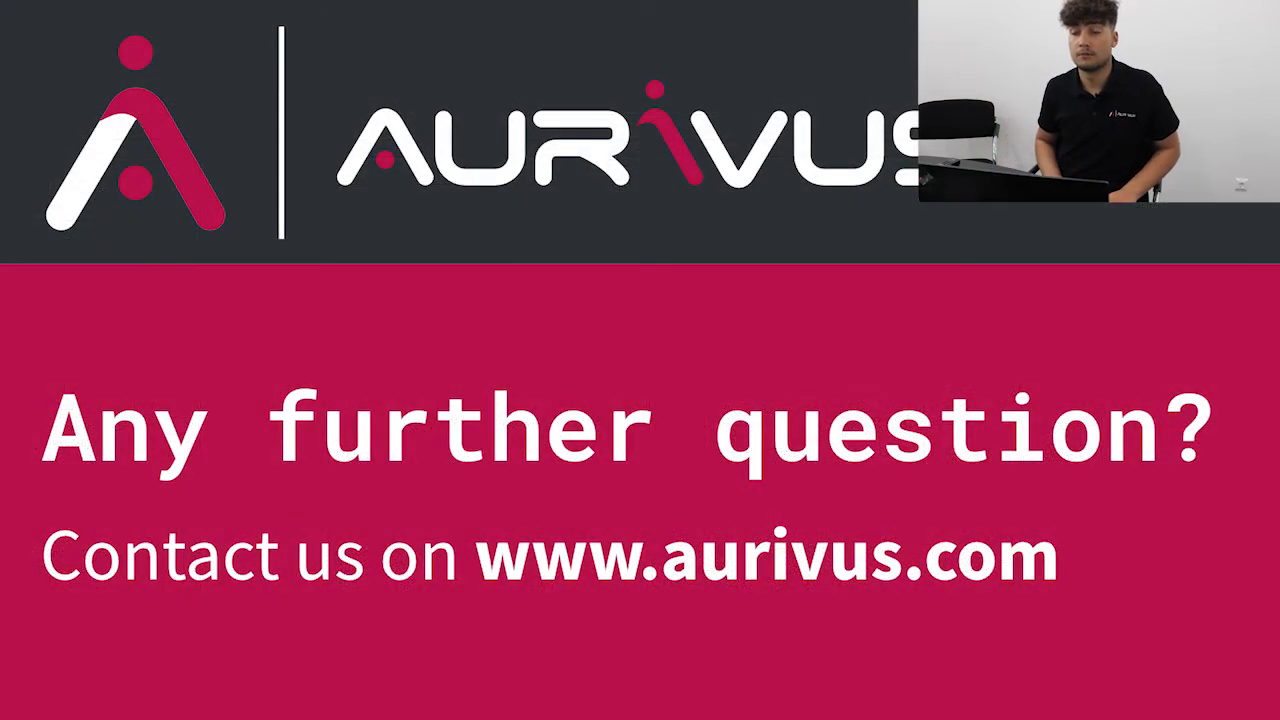